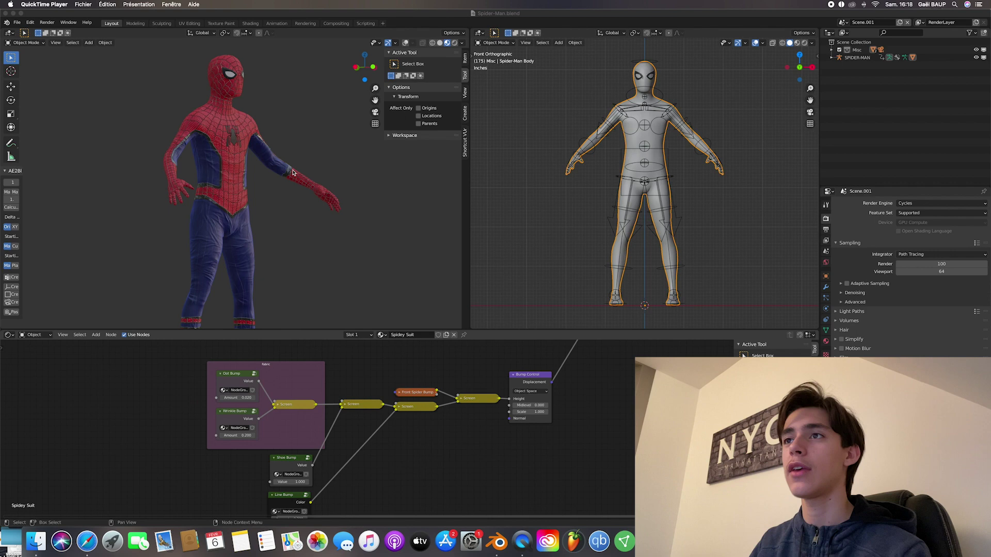
Examine the textured Spider-Man character from the front, back, sides and slightly above.
{"action": "scroll", "coordinate": [292, 173], "scroll_direction": "right", "scroll_amount": 10}
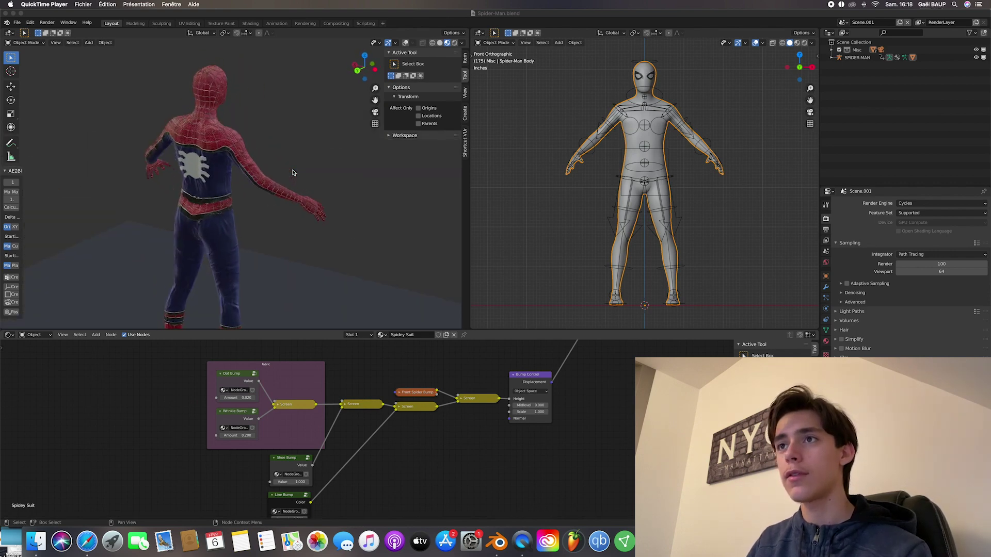
{"action": "scroll", "coordinate": [293, 173], "scroll_direction": "right", "scroll_amount": 10}
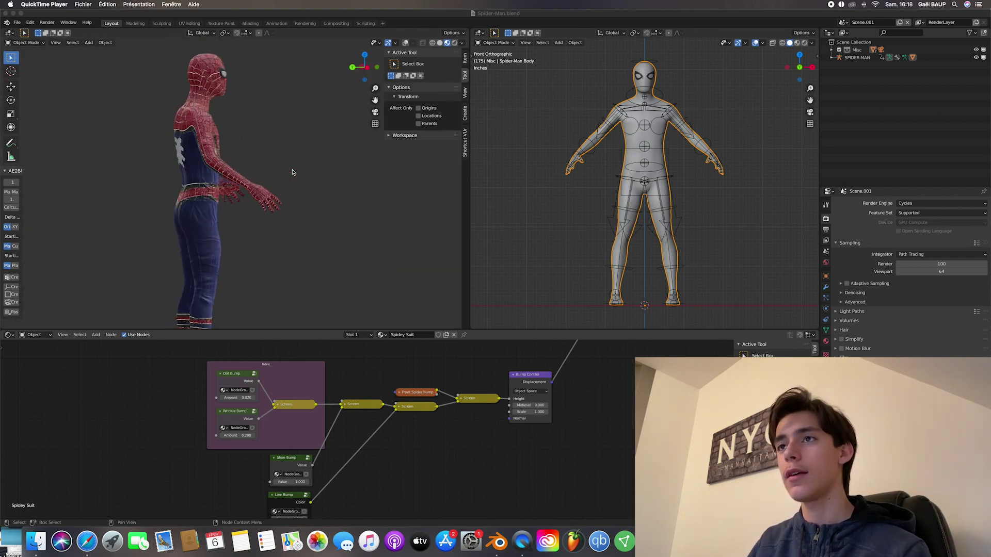
{"action": "scroll", "coordinate": [293, 172], "scroll_direction": "right", "scroll_amount": 10}
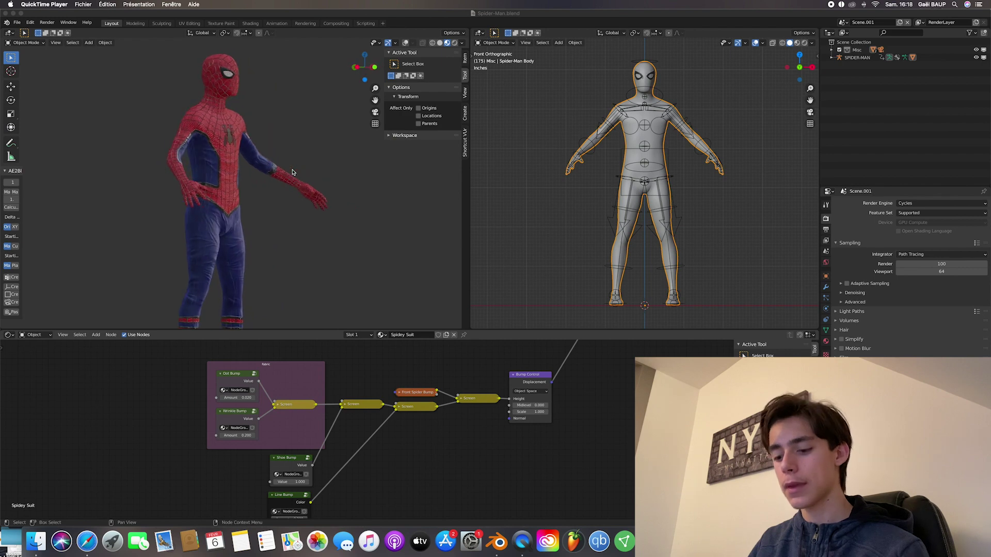
{"action": "scroll", "coordinate": [248, 166], "scroll_direction": "right", "scroll_amount": 5}
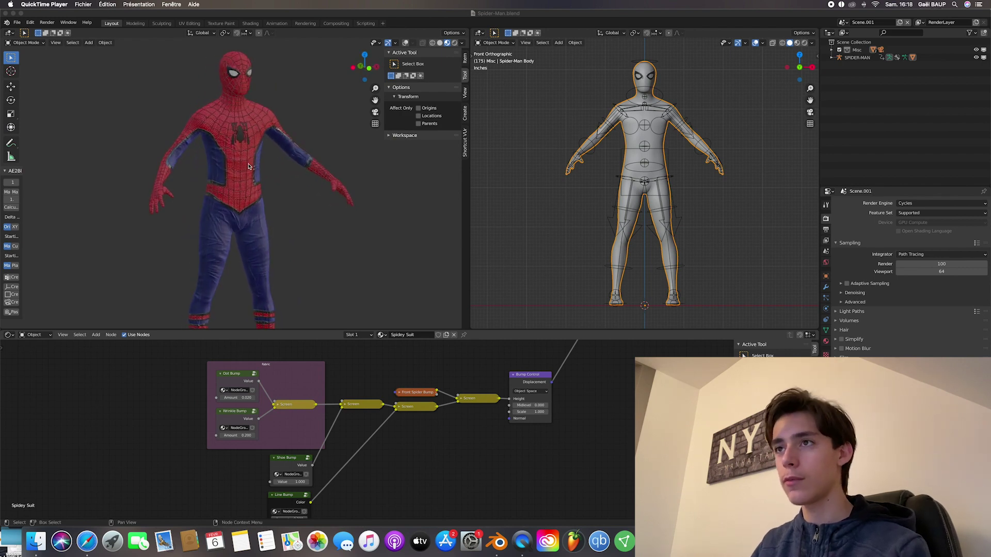
{"action": "scroll", "coordinate": [248, 166], "scroll_direction": "down", "scroll_amount": 5}
{"action": "scroll", "coordinate": [248, 166], "scroll_direction": "down", "scroll_amount": 8}
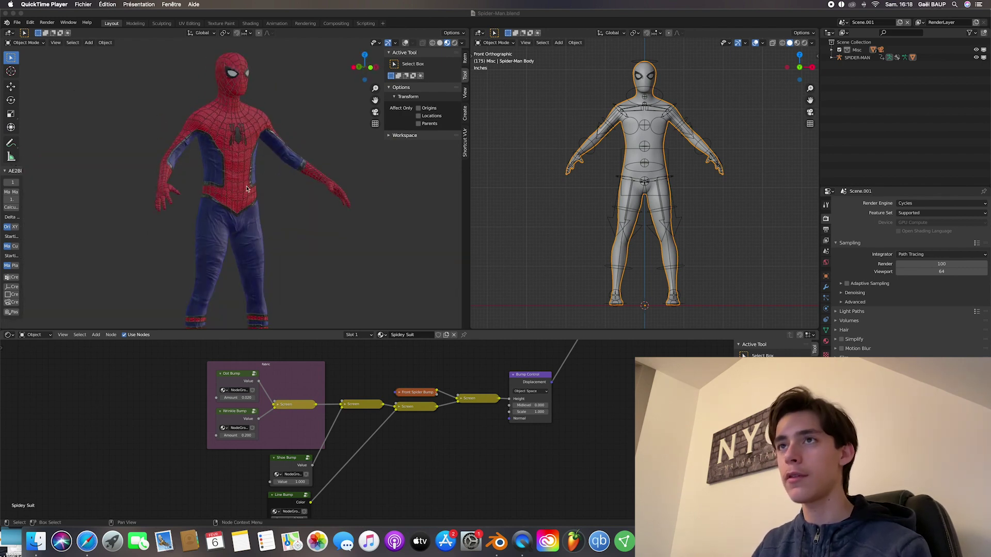
{"action": "scroll", "coordinate": [305, 211], "scroll_direction": "right", "scroll_amount": 5}
{"action": "scroll", "coordinate": [316, 261], "scroll_direction": "down", "scroll_amount": 5}
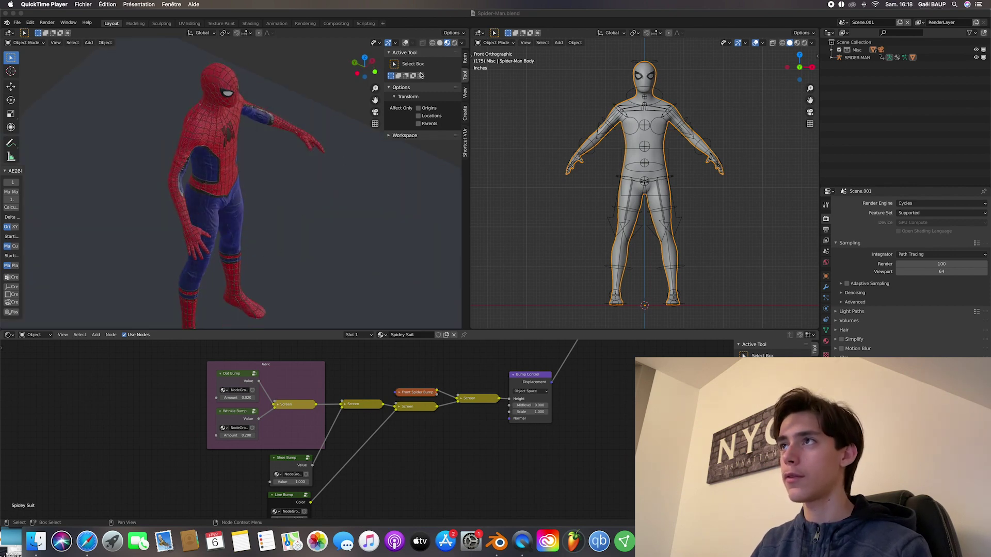
Delete the Ground plane beneath the Spider-Man character.
{"action": "left_click", "coordinate": [335, 179]}
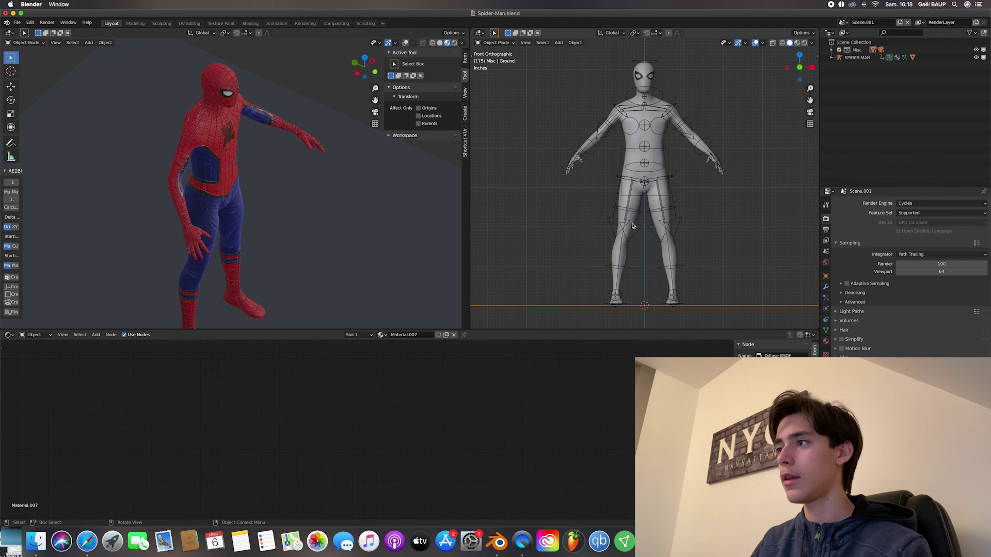
{"action": "scroll", "coordinate": [632, 225], "scroll_direction": "down", "scroll_amount": 5}
{"action": "key", "text": "x"}
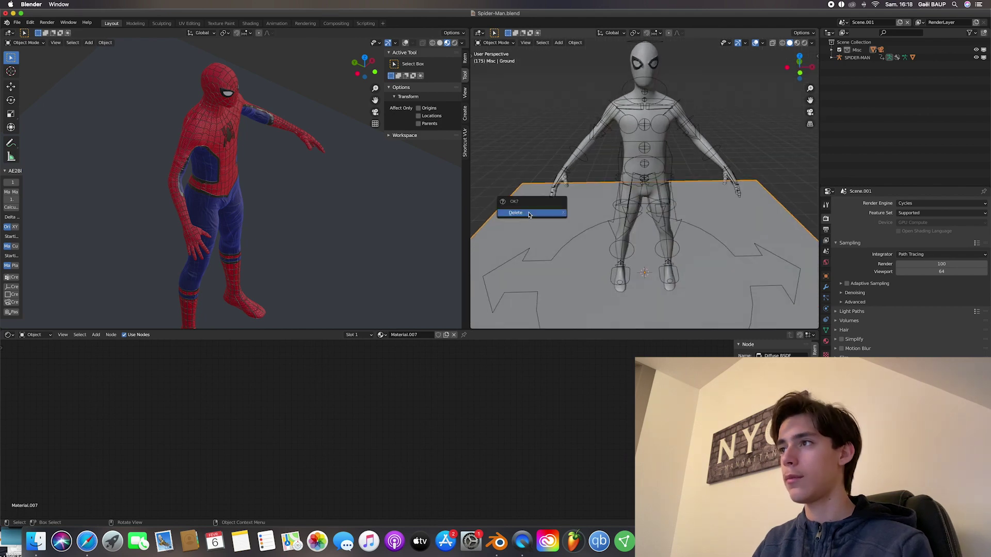
{"action": "left_click", "coordinate": [529, 215]}
Inspect the character without the ground and select the Spider-Man Body mesh.
{"action": "scroll", "coordinate": [269, 159], "scroll_direction": "right", "scroll_amount": 5}
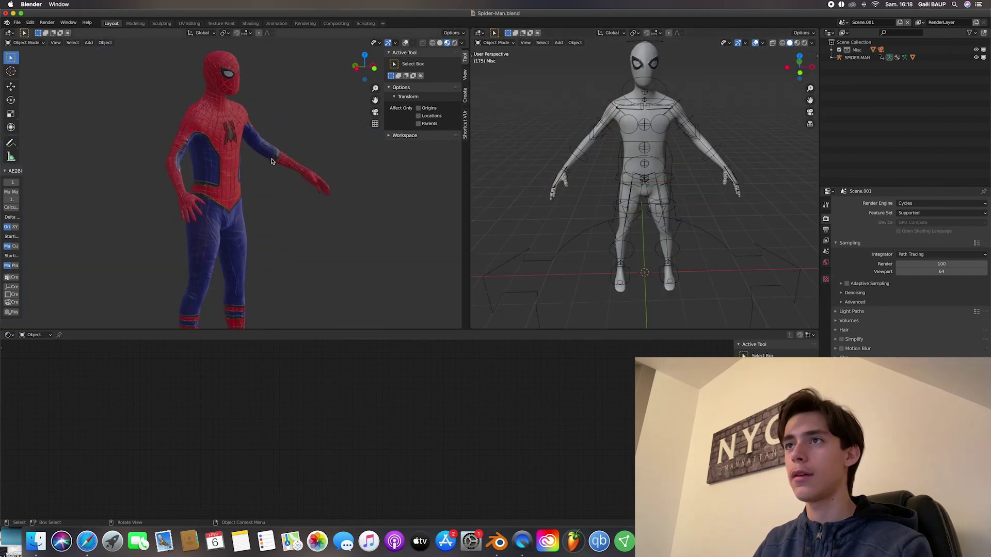
{"action": "scroll", "coordinate": [266, 158], "scroll_direction": "left", "scroll_amount": 3}
{"action": "scroll", "coordinate": [267, 157], "scroll_direction": "left", "scroll_amount": 15}
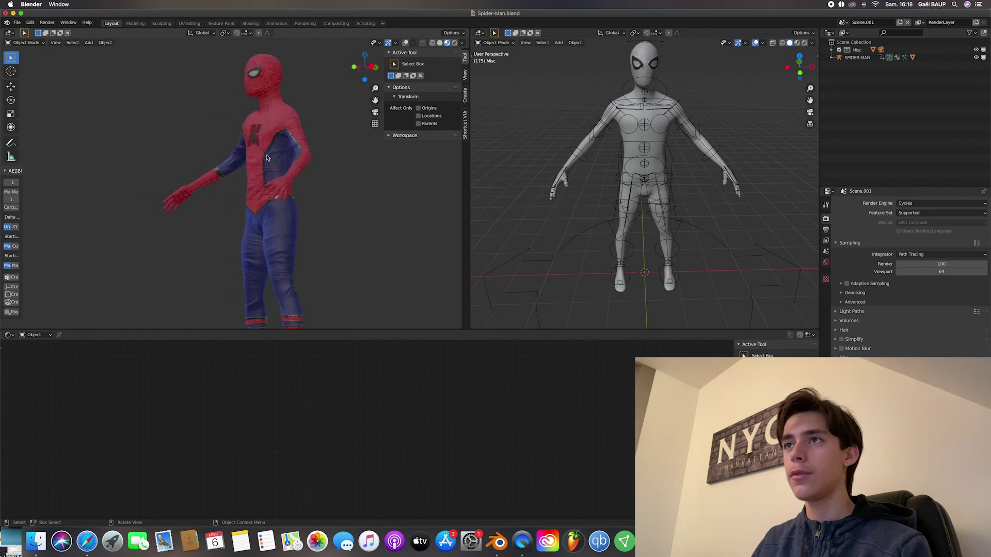
{"action": "scroll", "coordinate": [549, 178], "scroll_direction": "left", "scroll_amount": 10}
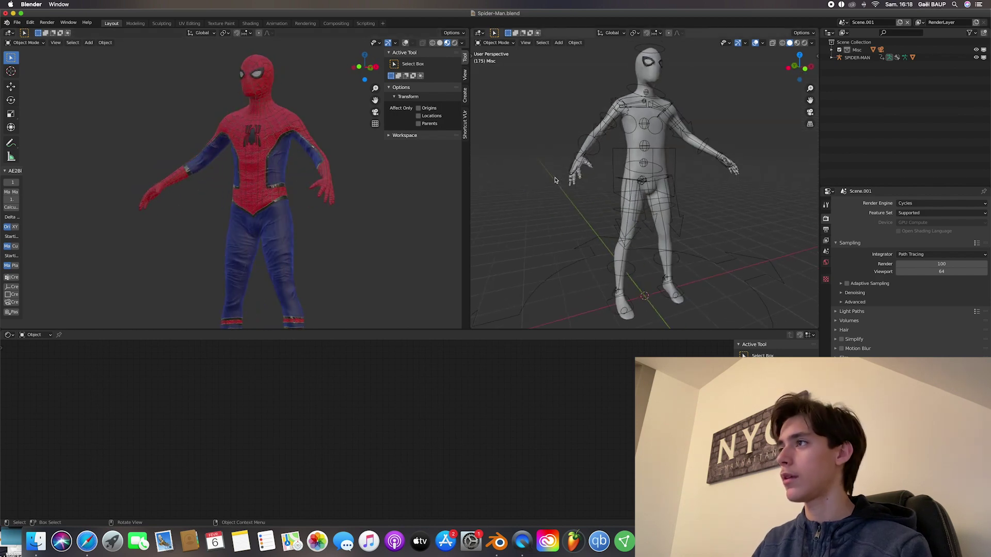
{"action": "scroll", "coordinate": [549, 178], "scroll_direction": "left", "scroll_amount": 10}
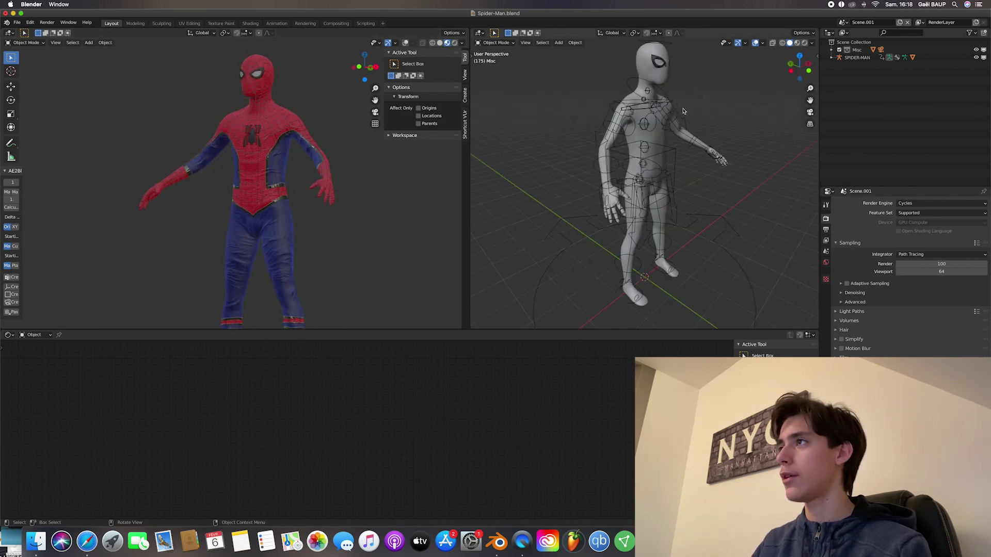
{"action": "left_click", "coordinate": [663, 78]}
{"action": "scroll", "coordinate": [644, 145], "scroll_direction": "left", "scroll_amount": 5}
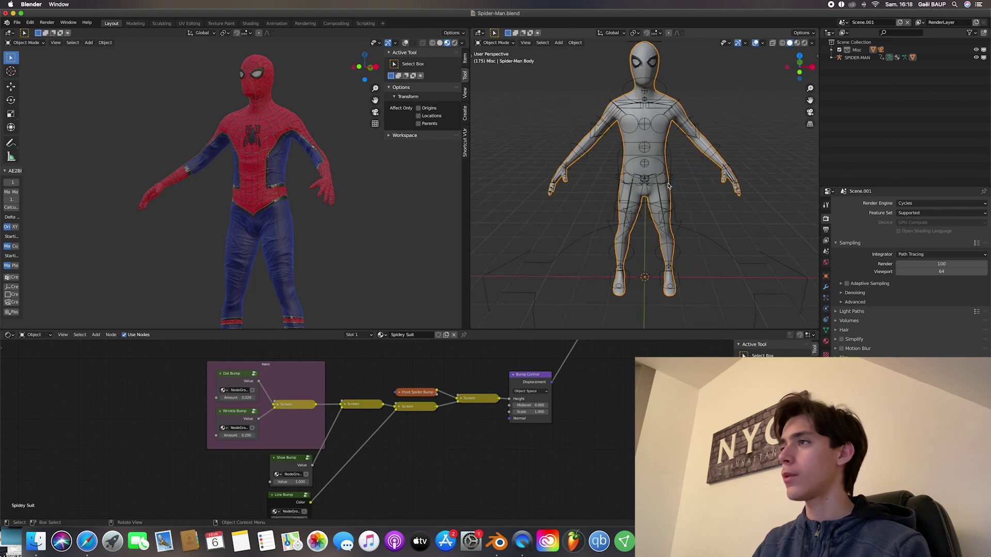
Export the character as a Wavefront OBJ file named "Spider-Man suit tutorial.obj" to the Desktop folder.
{"action": "left_click", "coordinate": [17, 23]}
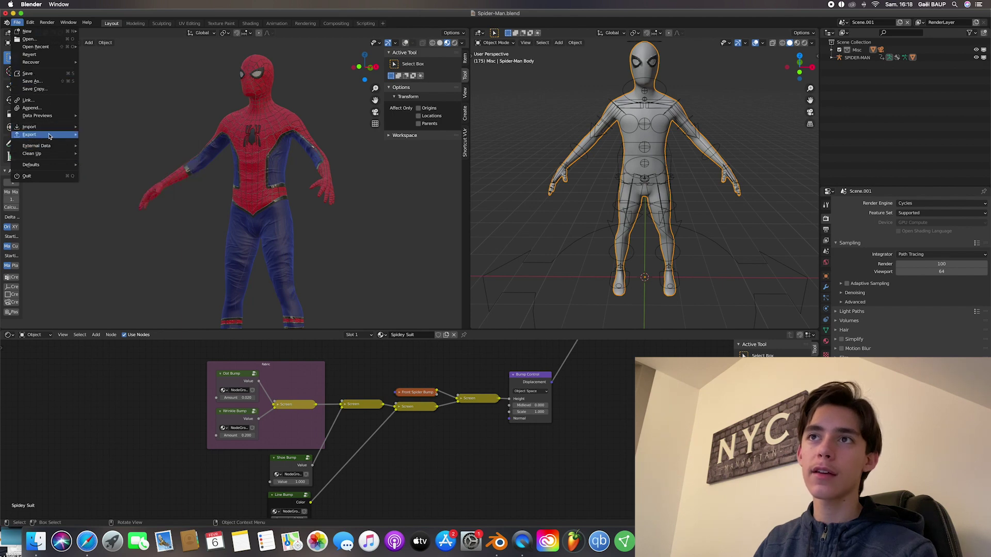
{"action": "mouse_move", "coordinate": [50, 135]}
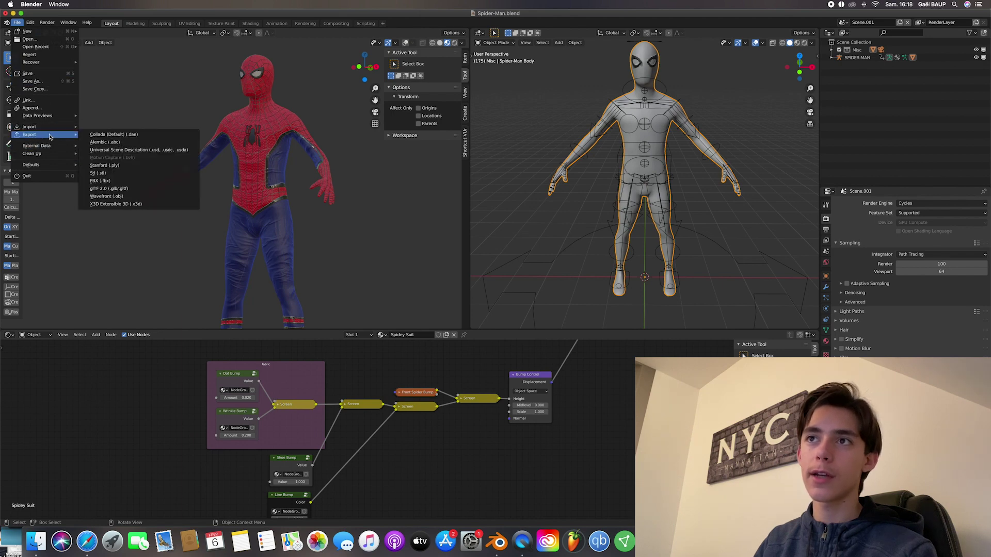
{"action": "left_click", "coordinate": [128, 197]}
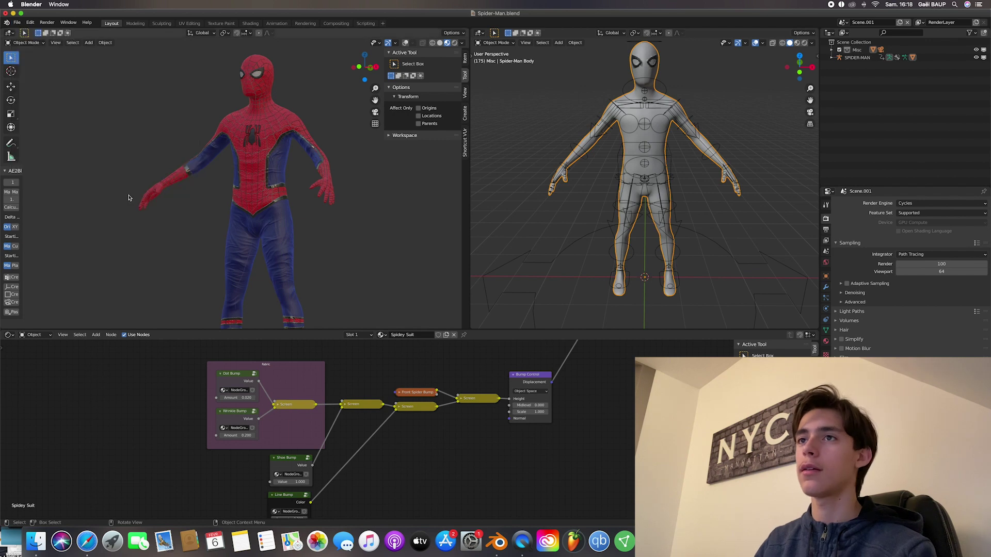
{"action": "left_click", "coordinate": [321, 236]}
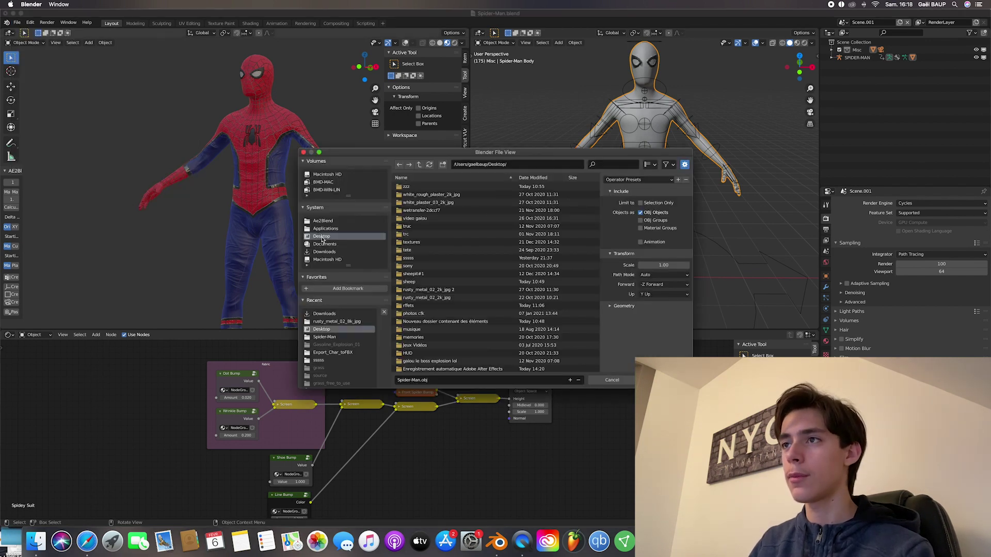
{"action": "left_click", "coordinate": [413, 380]}
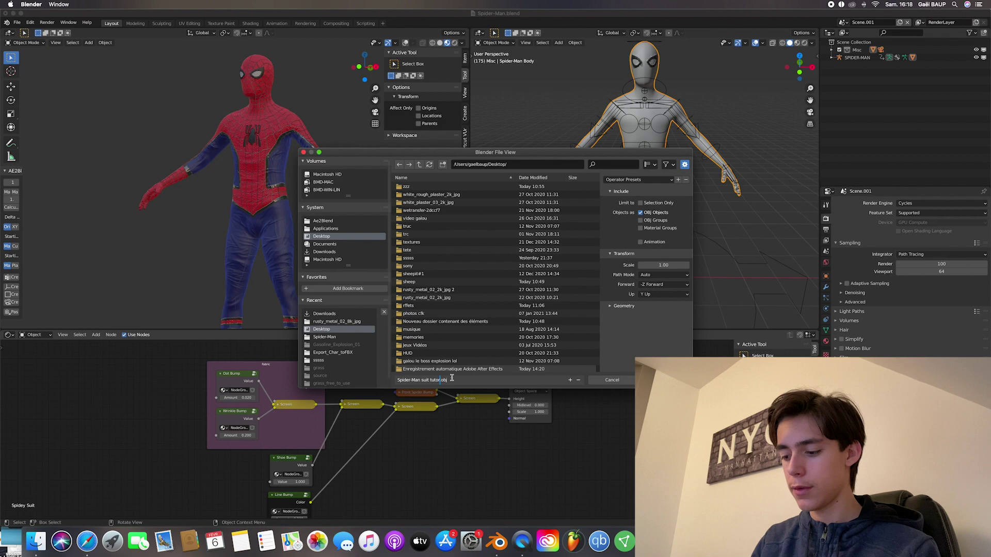
{"action": "key", "text": "Return"}
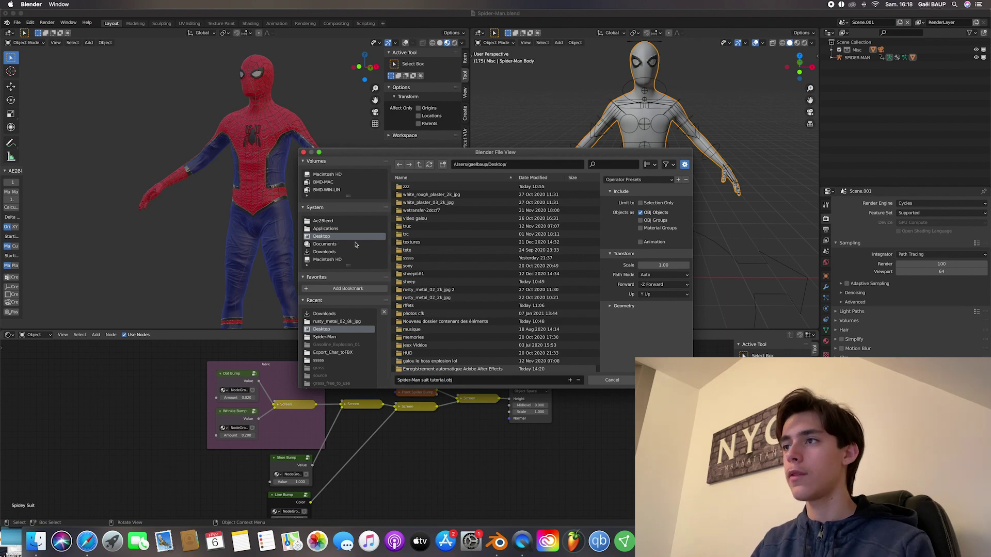
{"action": "left_click", "coordinate": [662, 380]}
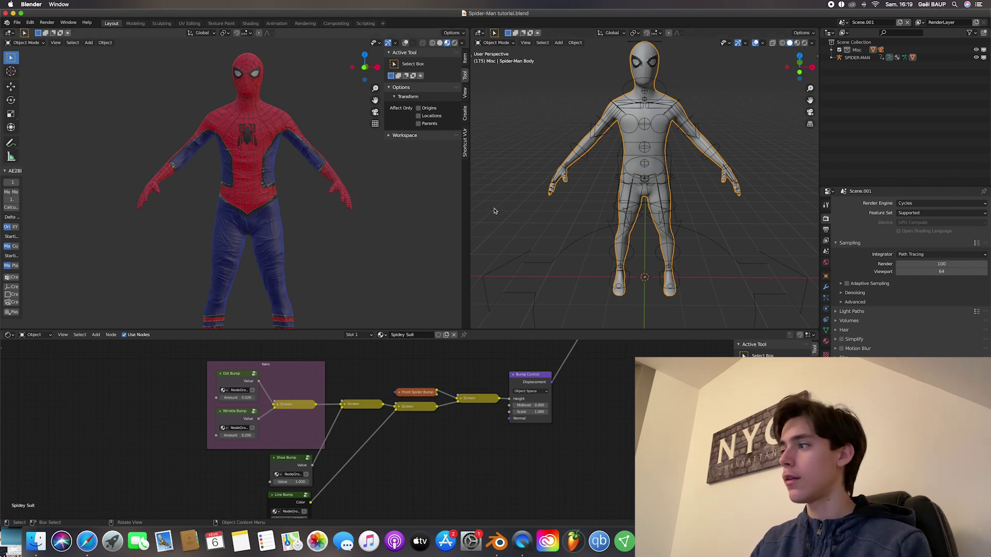
{"action": "scroll", "coordinate": [496, 292], "scroll_direction": "up", "scroll_amount": 5}
{"action": "scroll", "coordinate": [497, 291], "scroll_direction": "down", "scroll_amount": 5}
{"action": "scroll", "coordinate": [497, 292], "scroll_direction": "left", "scroll_amount": 4}
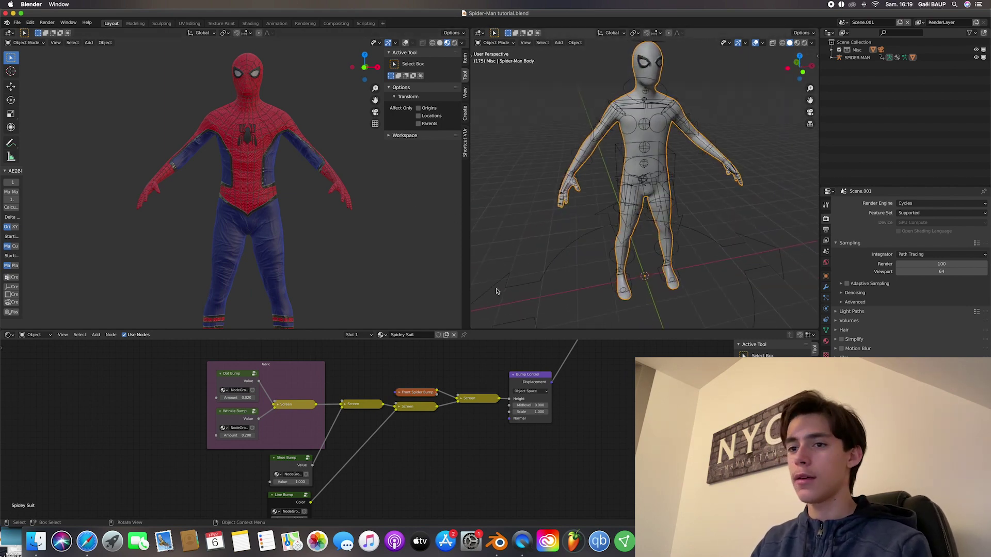
Switch to Safari, search the web for "mixamo", open the Mixamo website and dismiss its logout notice.
{"action": "left_click", "coordinate": [88, 541]}
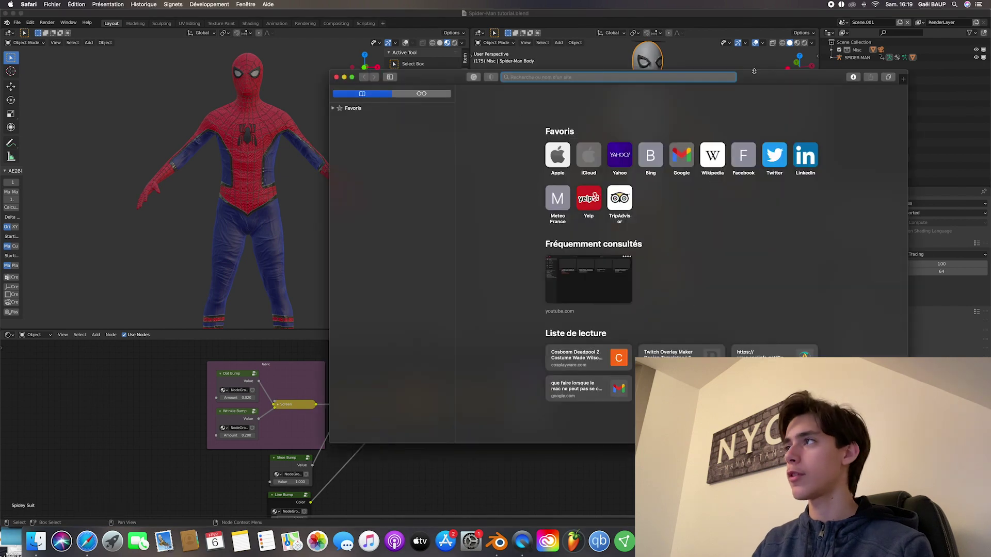
{"action": "left_click_drag", "start_coordinate": [754, 71], "coordinate": [669, 92]}
{"action": "type", "text": "mixamo"}
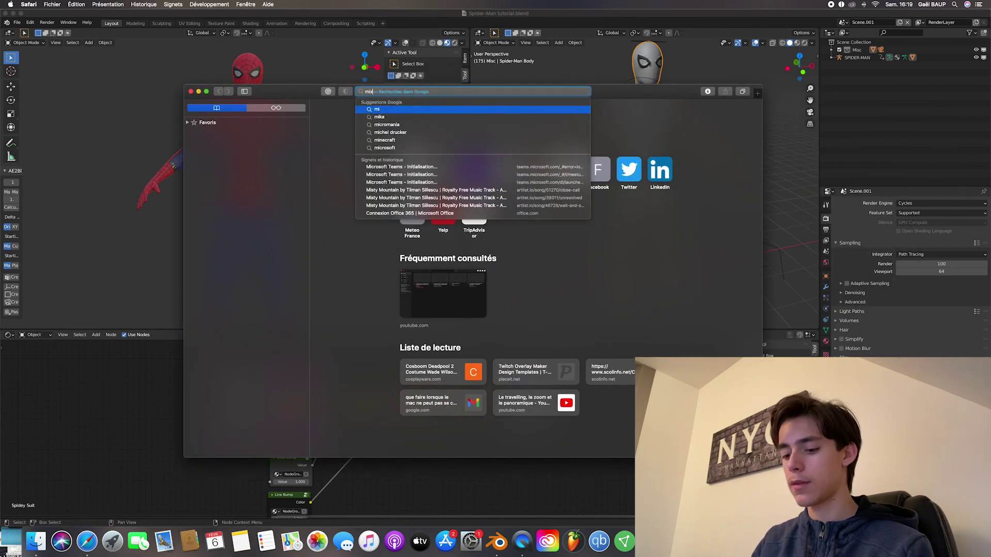
{"action": "key", "text": "Return"}
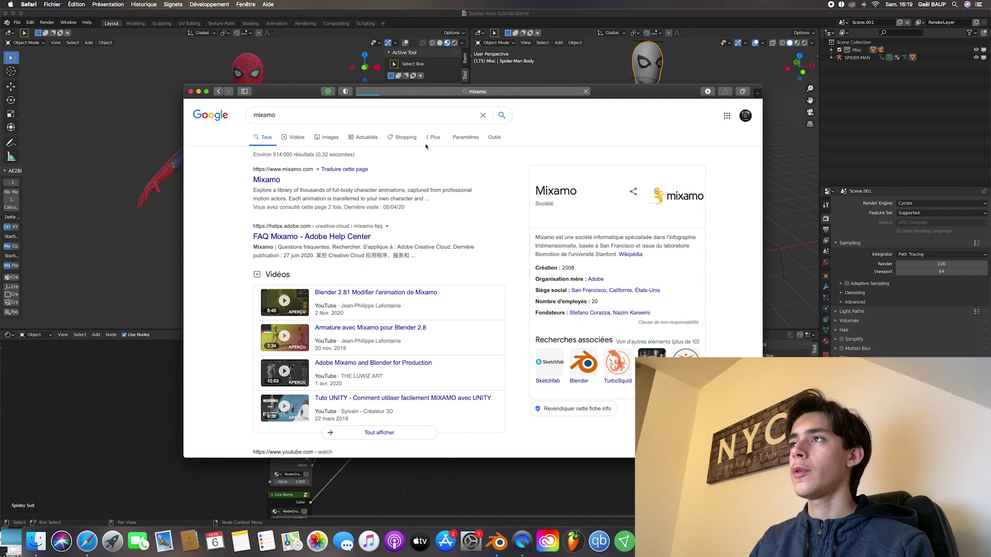
{"action": "left_click_drag", "start_coordinate": [653, 97], "coordinate": [638, 71]}
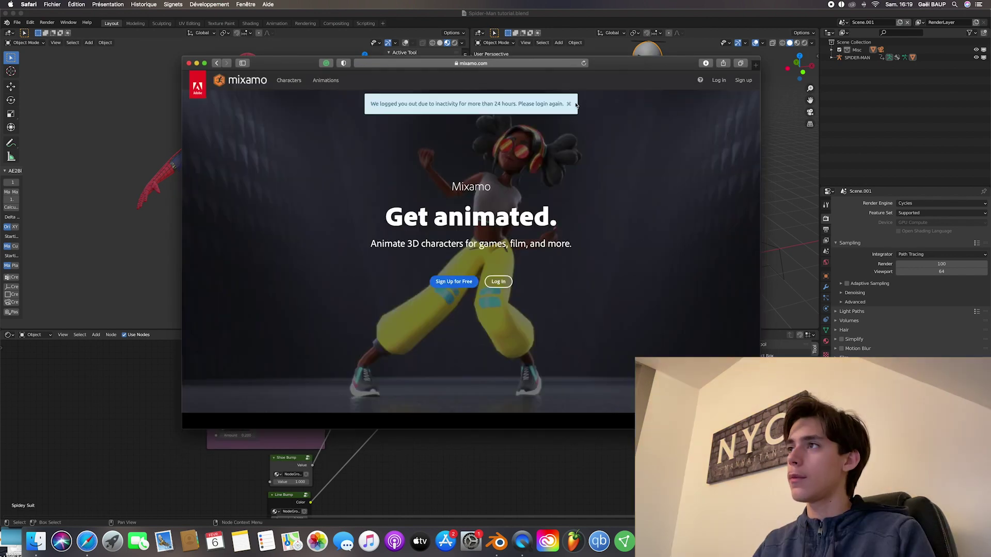
{"action": "left_click", "coordinate": [569, 105]}
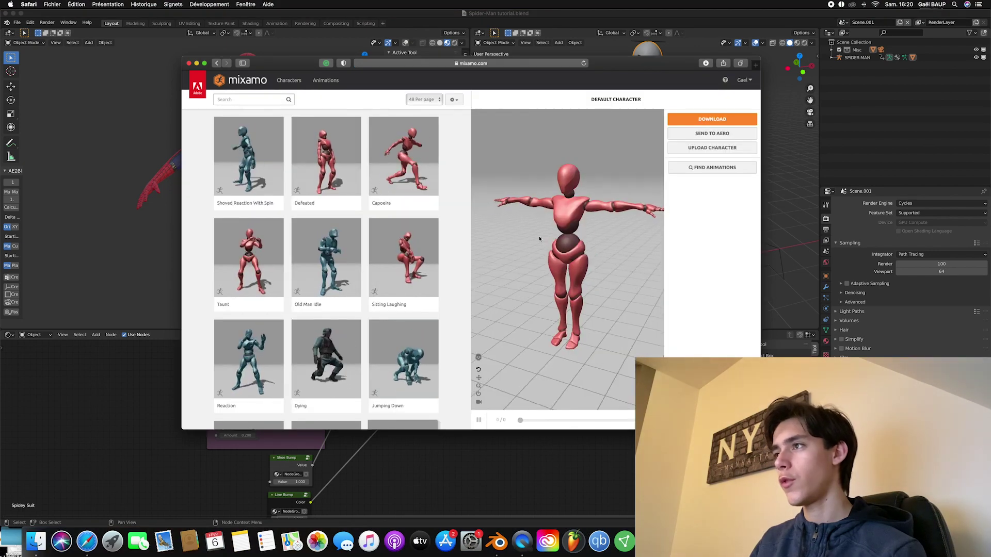
Expand the Mixamo window to full screen and upload the exported Spider-Man file from the Desktop as a new character.
{"action": "left_click_drag", "start_coordinate": [538, 238], "coordinate": [510, 228]}
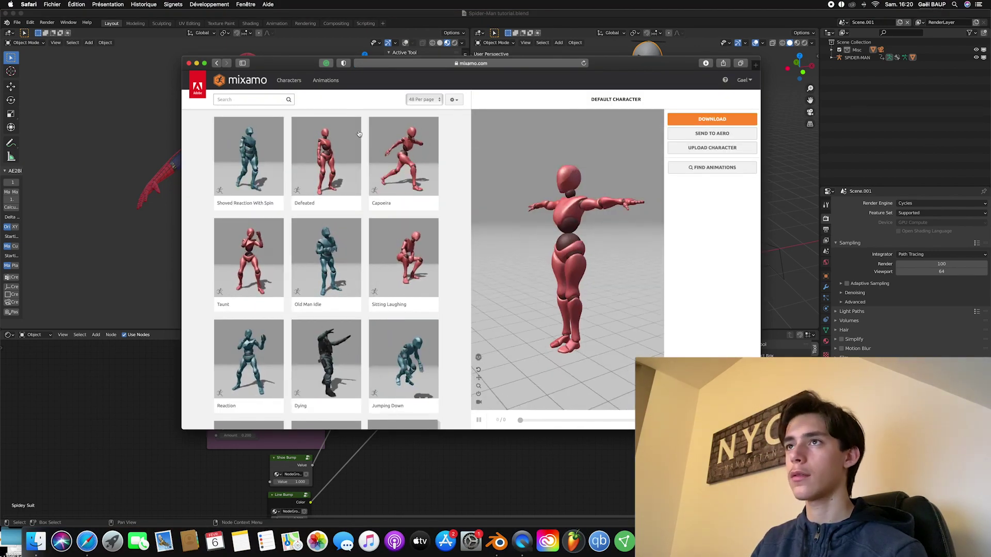
{"action": "left_click", "coordinate": [204, 64]}
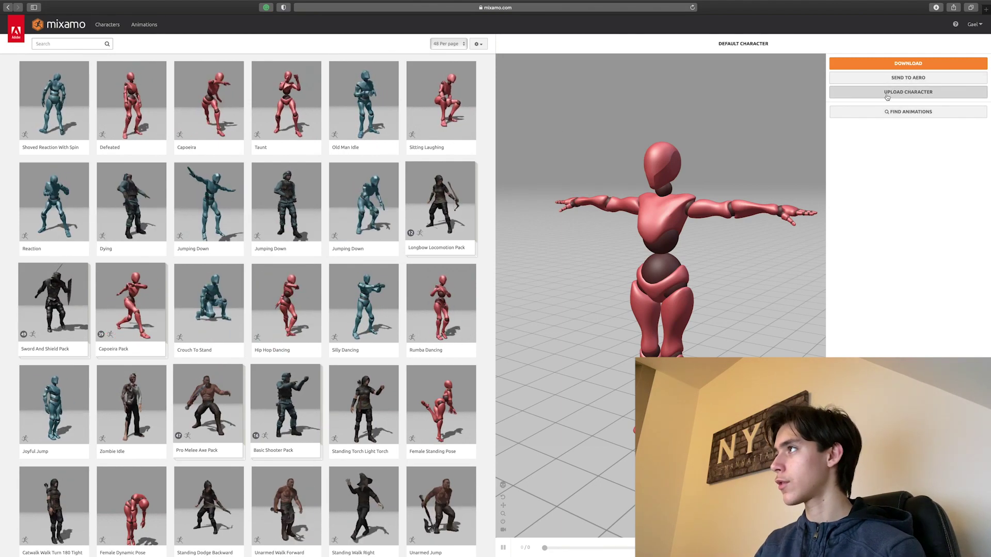
{"action": "left_click", "coordinate": [902, 95]}
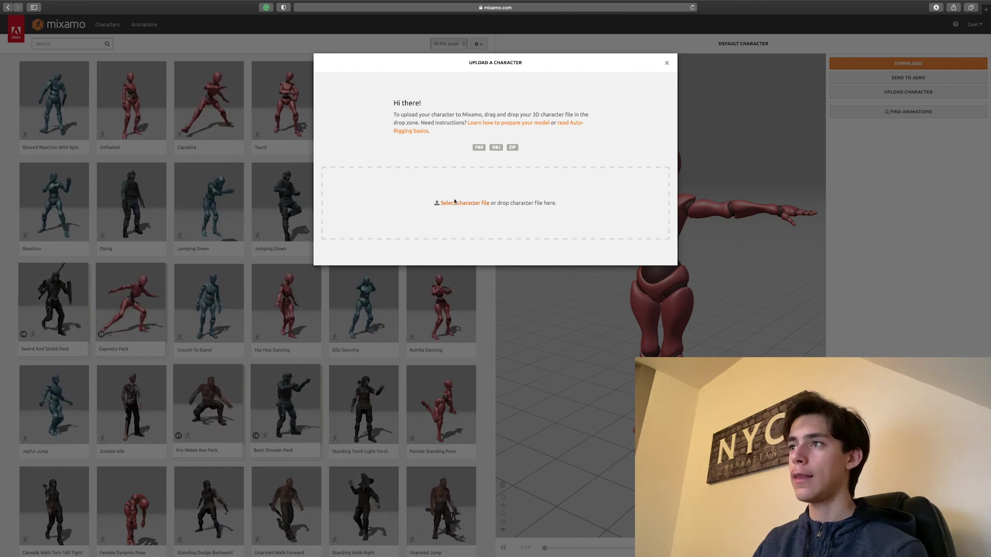
{"action": "left_click", "coordinate": [454, 201]}
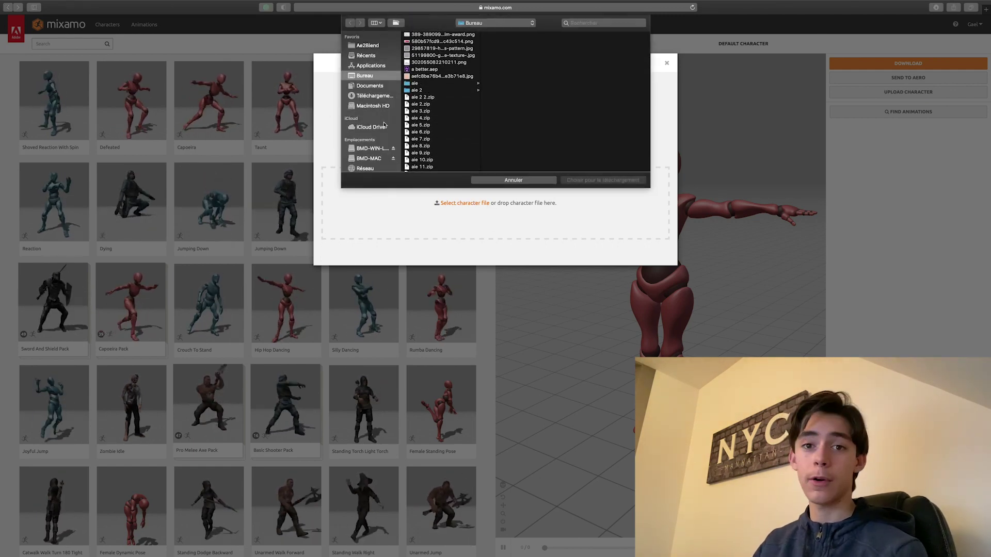
{"action": "scroll", "coordinate": [445, 111], "scroll_direction": "down", "scroll_amount": 5}
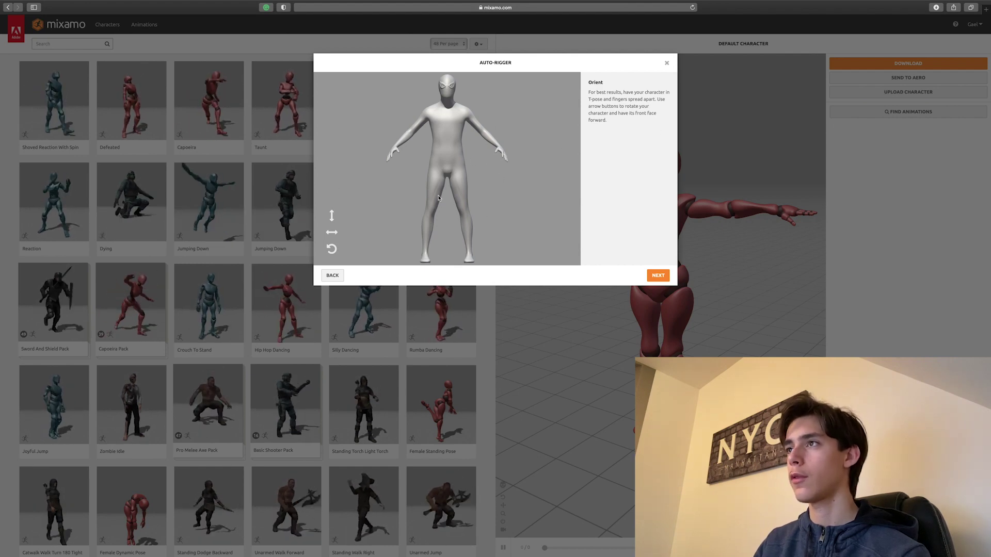
Accept the character's orientation and place the symmetric chin, wrist, elbow, knee and groin markers on the matching body parts.
{"action": "left_click", "coordinate": [658, 276]}
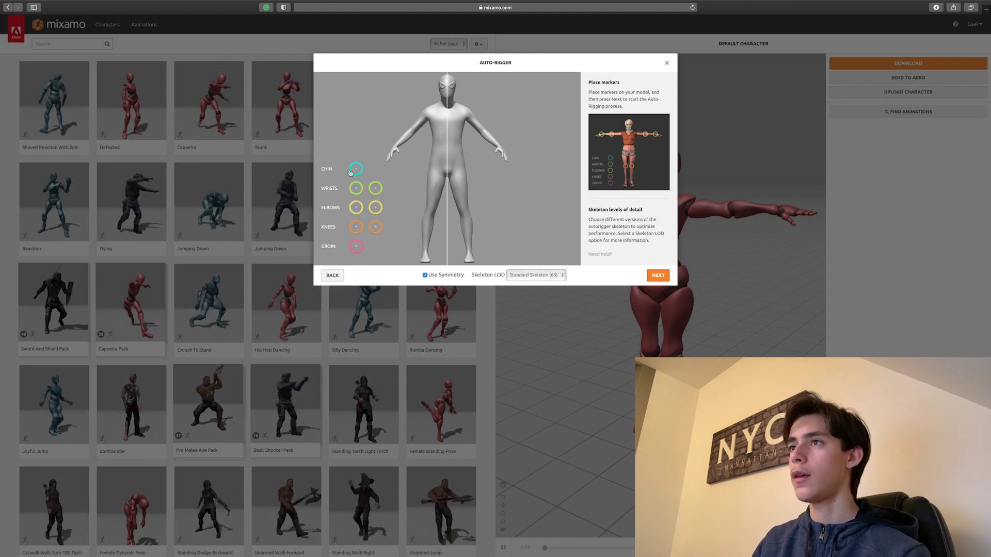
{"action": "mouse_move", "coordinate": [354, 171]}
{"action": "left_mouse_down"}
{"action": "mouse_move", "coordinate": [365, 126]}
{"action": "mouse_move", "coordinate": [446, 96]}
{"action": "left_mouse_up"}
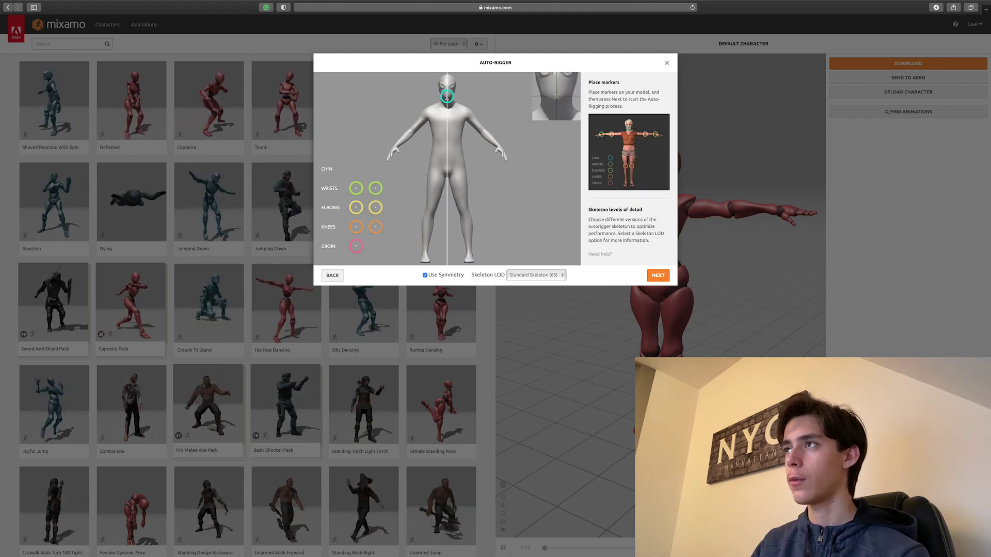
{"action": "left_click_drag", "start_coordinate": [357, 188], "coordinate": [395, 149]}
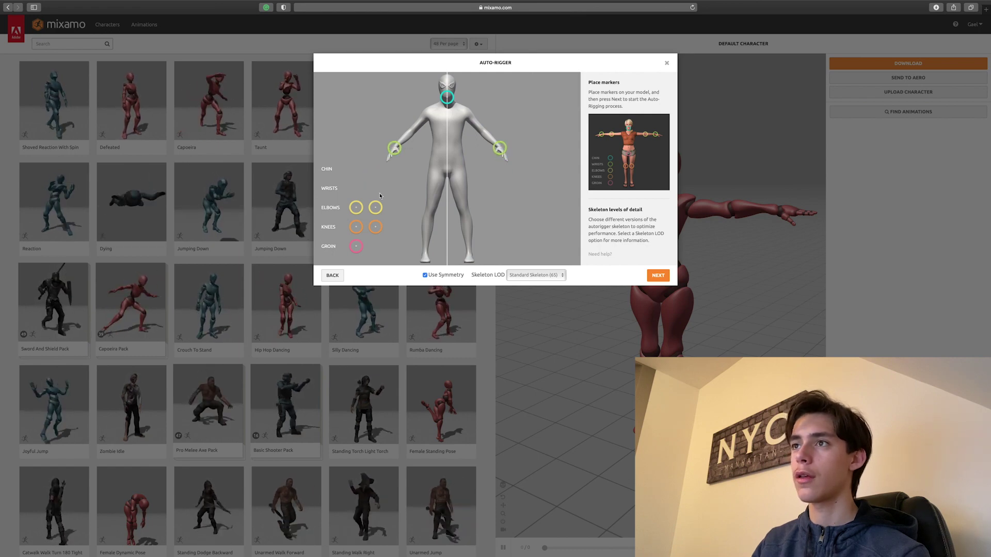
{"action": "left_click_drag", "start_coordinate": [356, 213], "coordinate": [413, 131]}
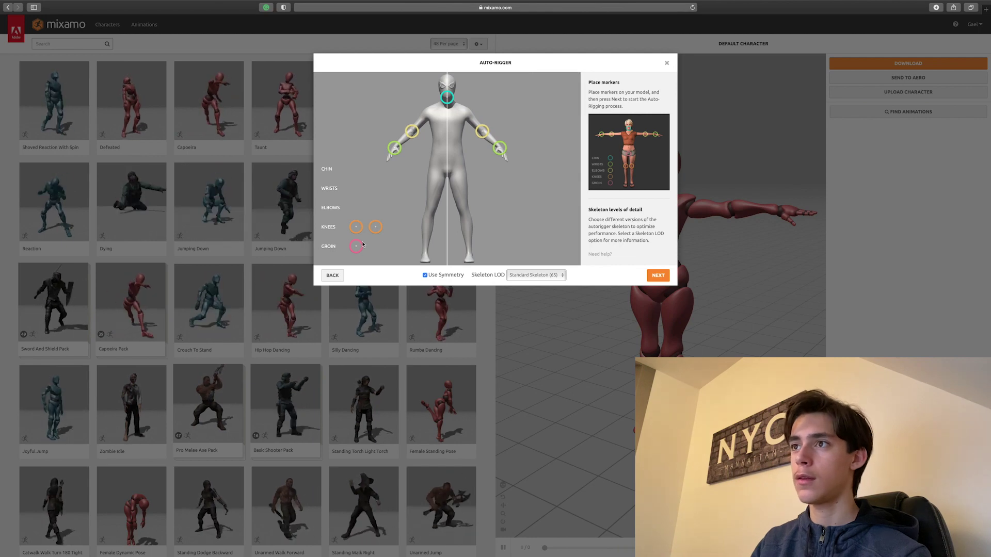
{"action": "left_click_drag", "start_coordinate": [356, 227], "coordinate": [432, 208]}
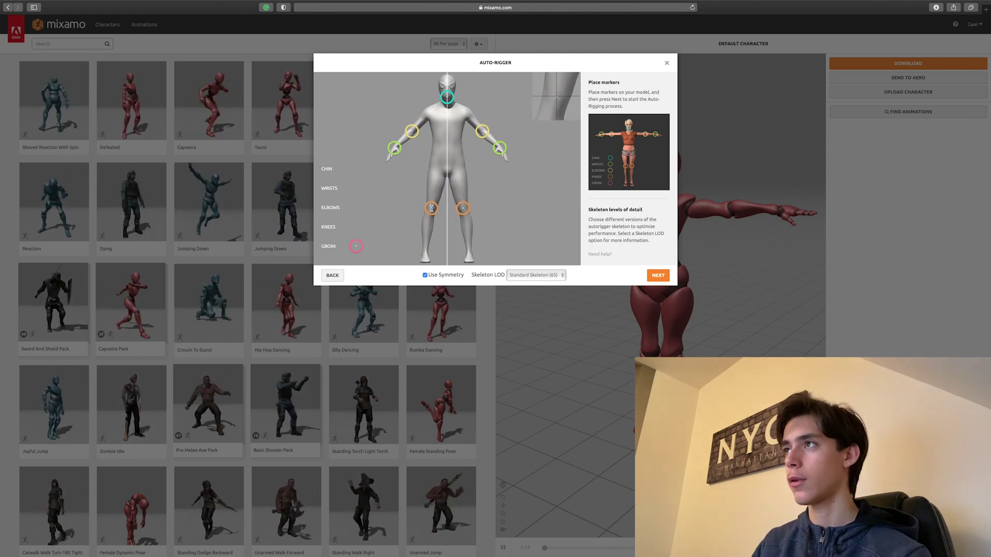
{"action": "left_click_drag", "start_coordinate": [356, 246], "coordinate": [448, 172]}
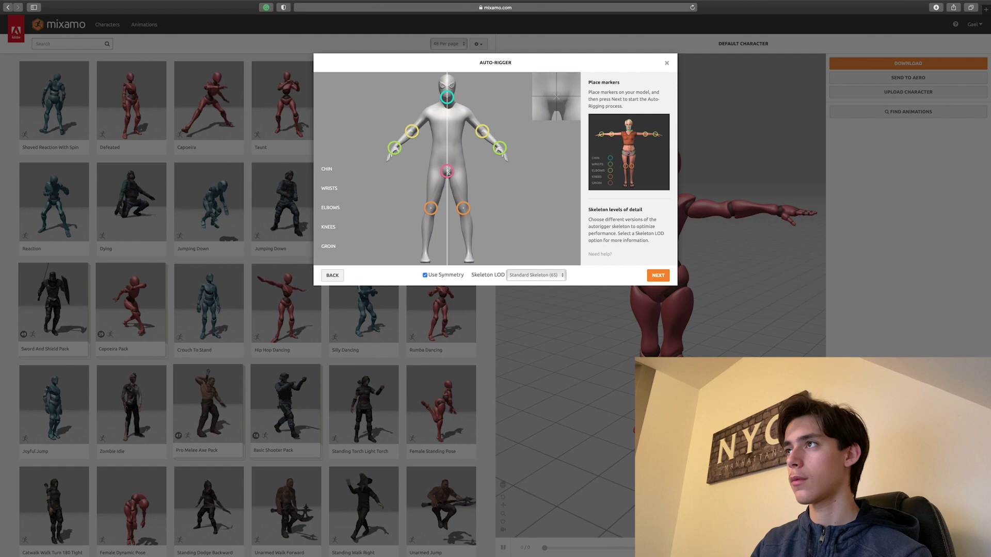
{"action": "left_click_drag", "start_coordinate": [411, 133], "coordinate": [412, 132]}
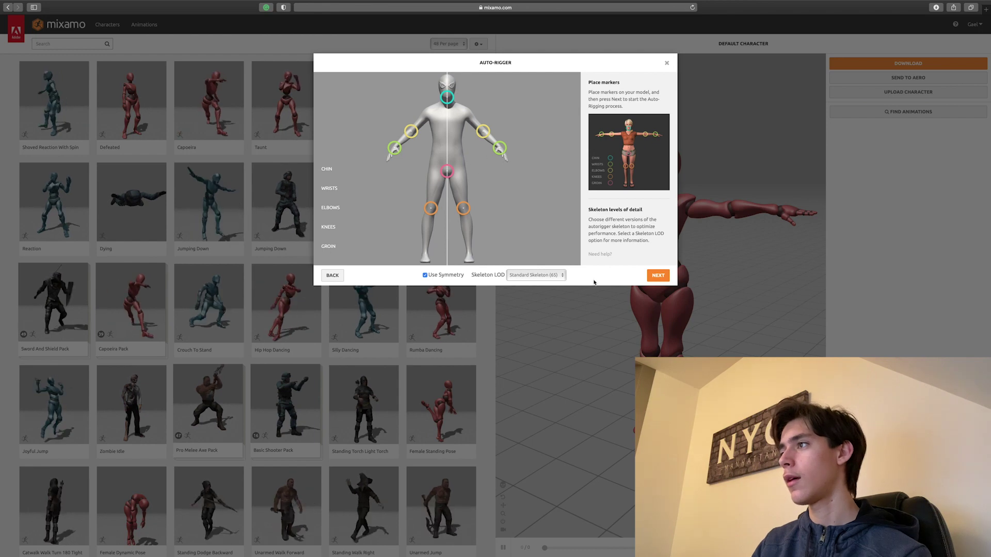
Run the auto-rigging with the Standard Skeleton (65), review the animated preview and accept the rigged character.
{"action": "left_click", "coordinate": [654, 278]}
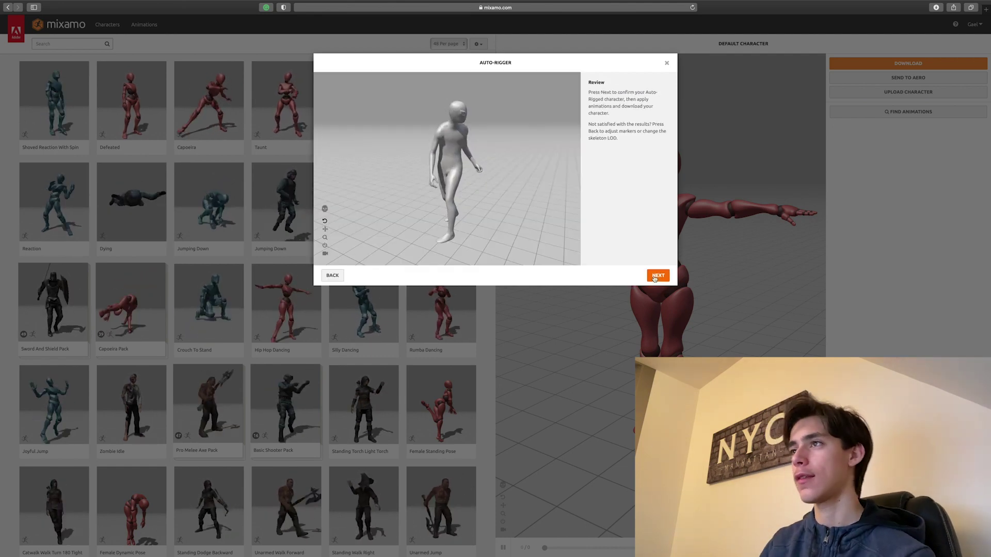
{"action": "mouse_move", "coordinate": [452, 203]}
{"action": "left_mouse_down"}
{"action": "mouse_move", "coordinate": [505, 216]}
{"action": "mouse_move", "coordinate": [497, 167]}
{"action": "mouse_move", "coordinate": [510, 191]}
{"action": "mouse_move", "coordinate": [470, 189]}
{"action": "mouse_move", "coordinate": [465, 178]}
{"action": "mouse_move", "coordinate": [484, 233]}
{"action": "mouse_move", "coordinate": [525, 208]}
{"action": "mouse_move", "coordinate": [398, 122]}
{"action": "mouse_move", "coordinate": [396, 223]}
{"action": "mouse_move", "coordinate": [503, 200]}
{"action": "mouse_move", "coordinate": [469, 210]}
{"action": "mouse_move", "coordinate": [462, 196]}
{"action": "left_mouse_up"}
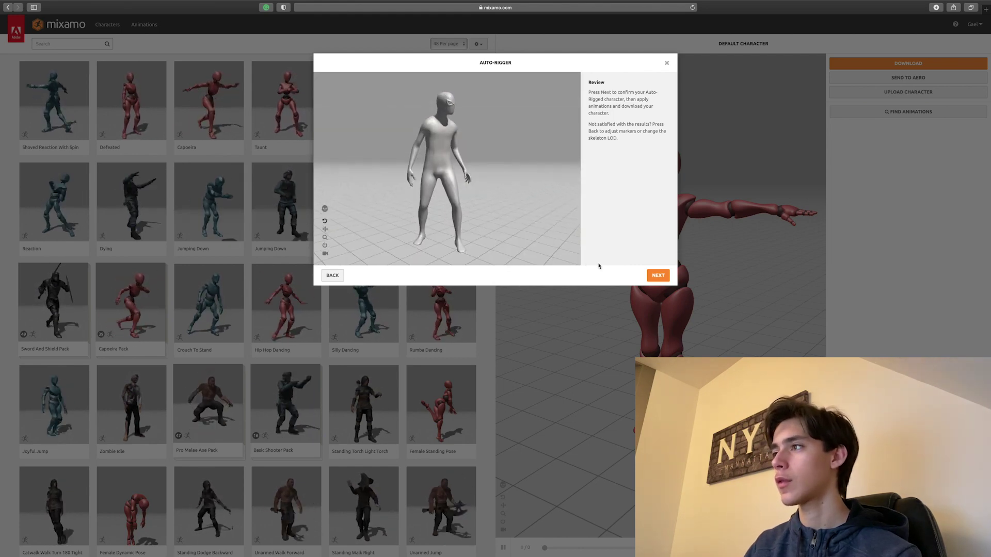
{"action": "left_click", "coordinate": [661, 276]}
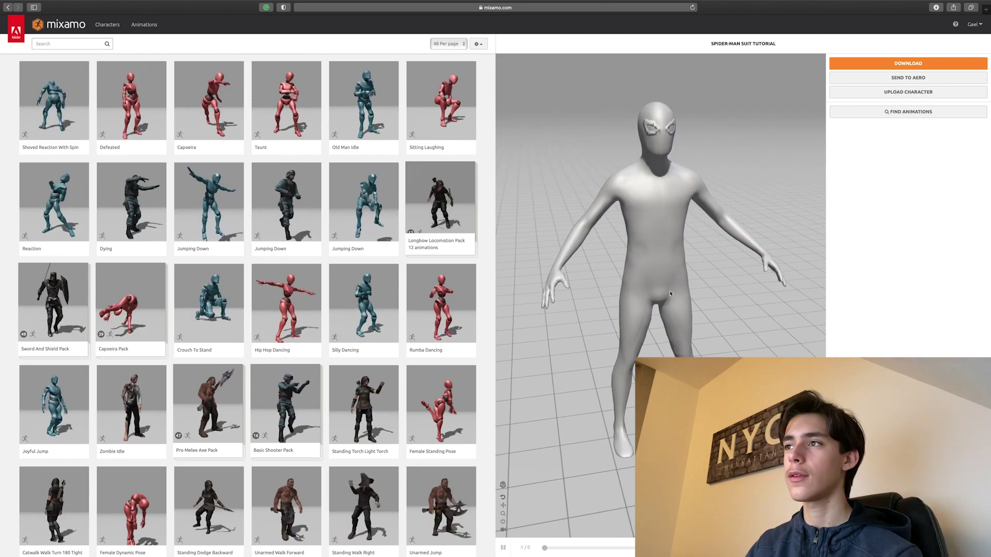
Filter the animation library to the Superhero genre and try out animations such as Jumping on the character.
{"action": "left_click", "coordinate": [66, 44]}
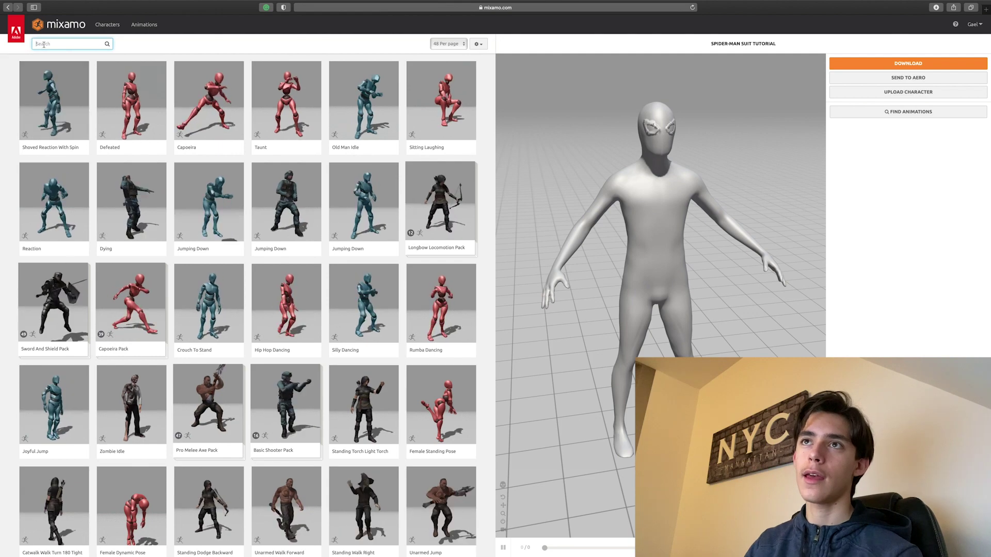
{"action": "left_click", "coordinate": [46, 44]}
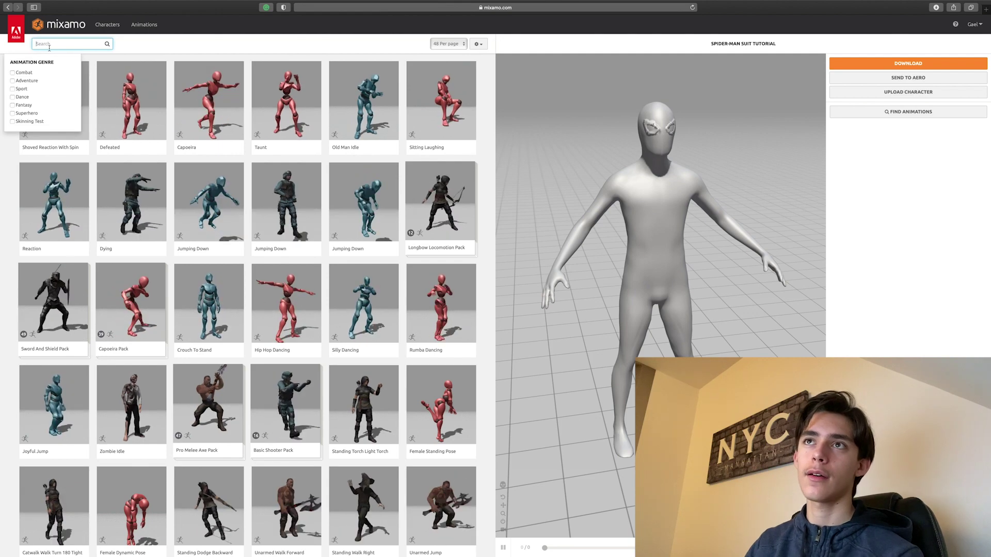
{"action": "left_click", "coordinate": [13, 114]}
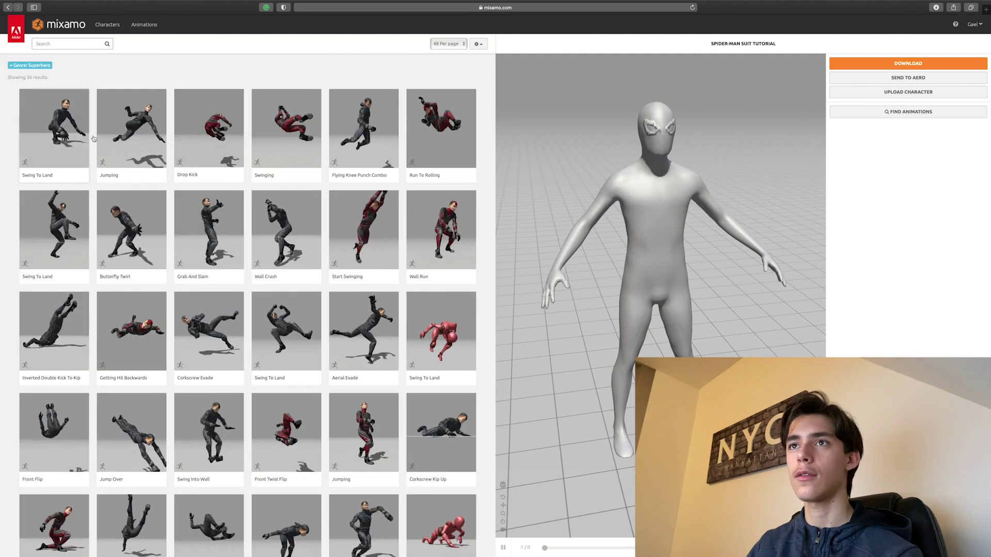
{"action": "left_click", "coordinate": [124, 135]}
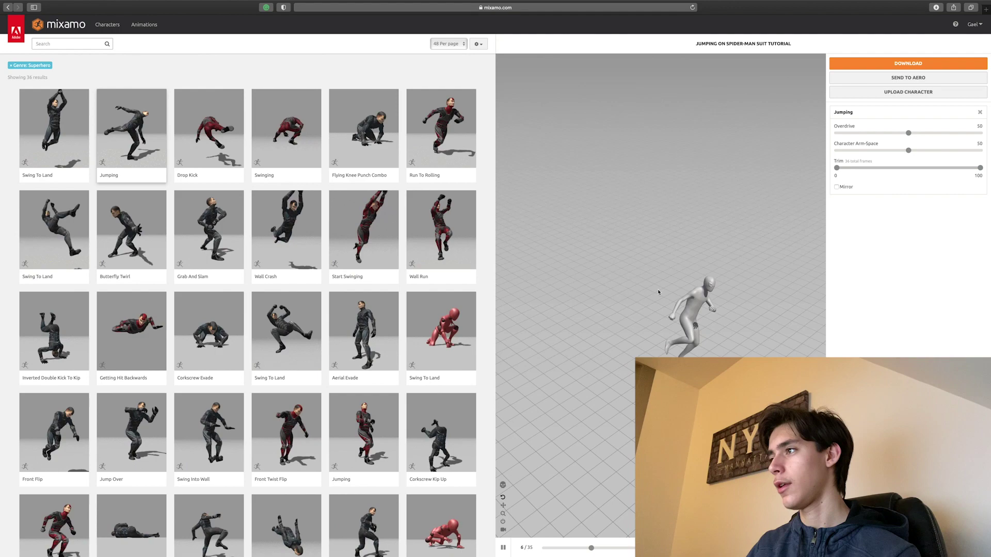
{"action": "left_click_drag", "start_coordinate": [658, 292], "coordinate": [622, 271]}
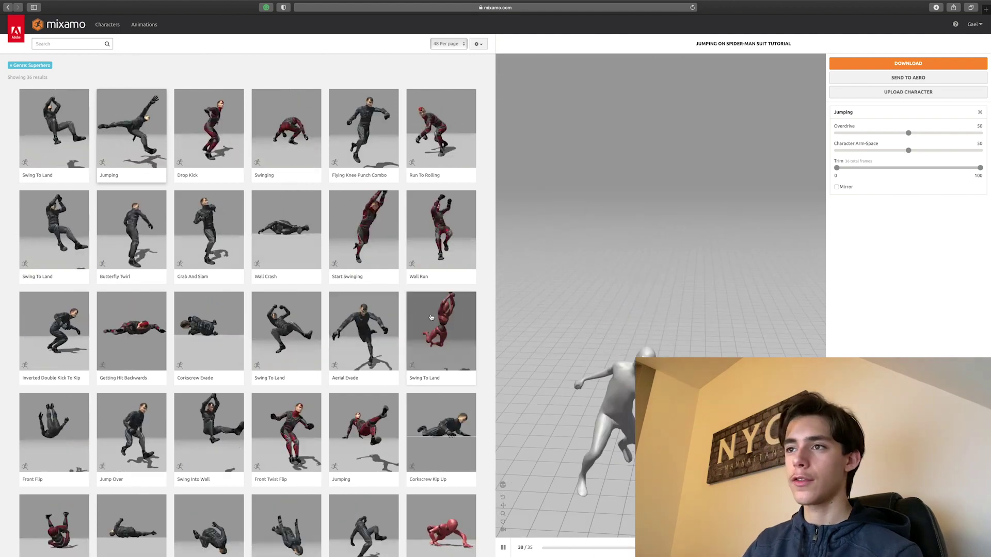
{"action": "scroll", "coordinate": [432, 312], "scroll_direction": "down", "scroll_amount": 2}
{"action": "left_click", "coordinate": [435, 302]}
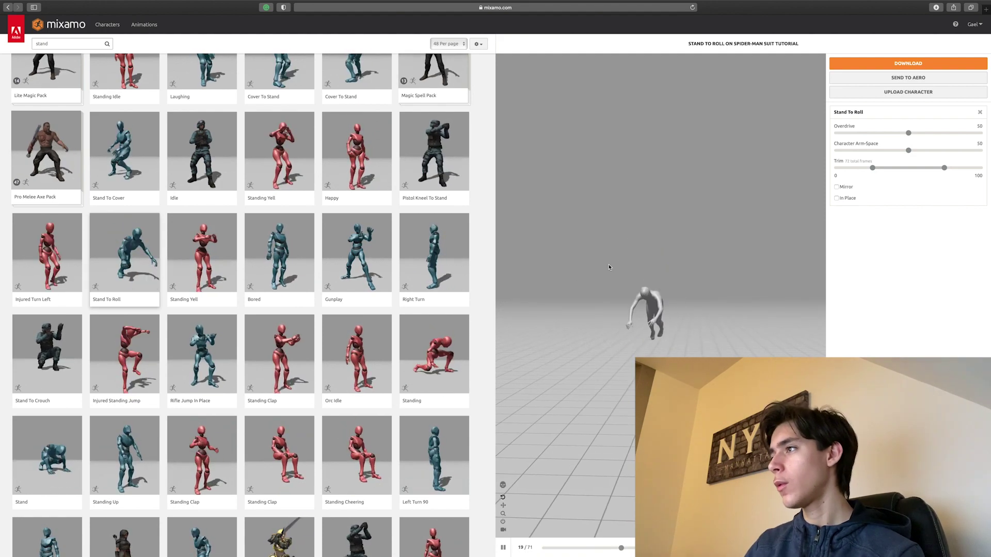
Download the Stand To Roll animation as FBX Binary with skin, 24 frames per second and no keyframe reduction.
{"action": "left_click", "coordinate": [911, 63]}
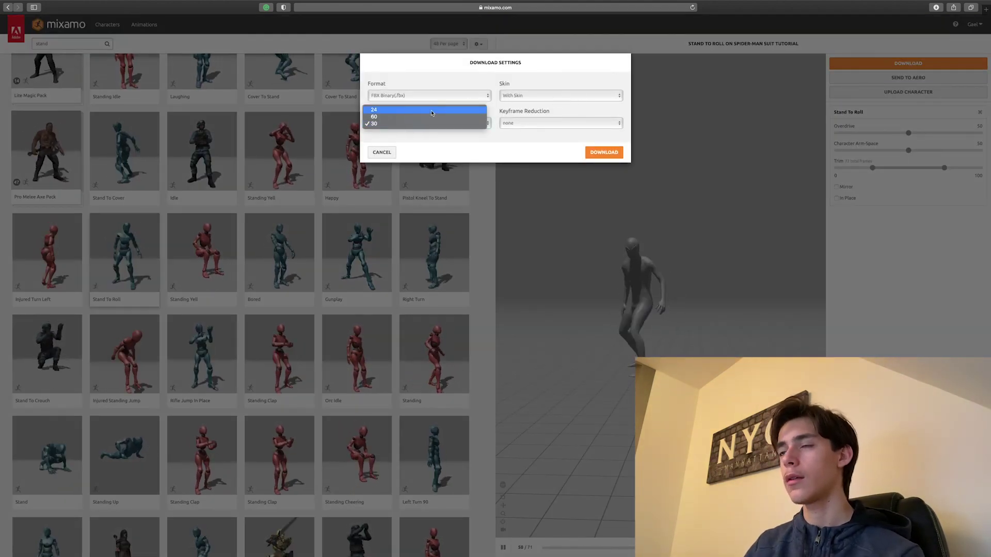
{"action": "left_click", "coordinate": [382, 110]}
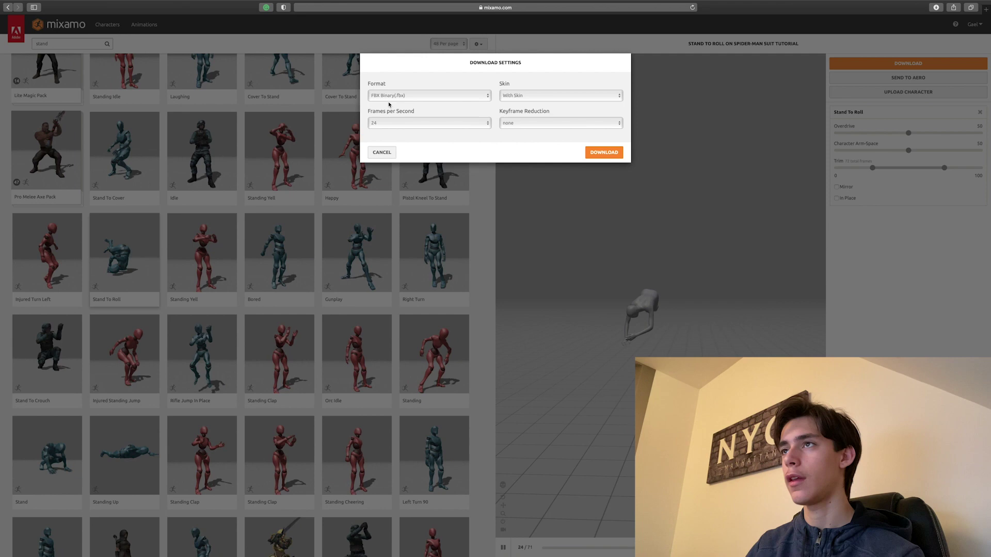
{"action": "left_click", "coordinate": [604, 153]}
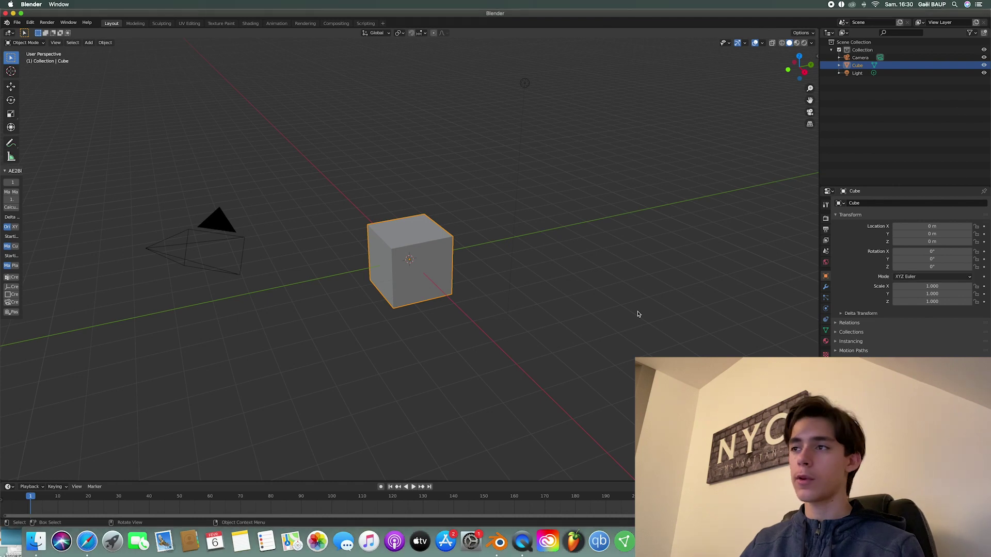
Switch to Blender and delete the default camera, cube and light from the new scene.
{"action": "key", "text": "a"}
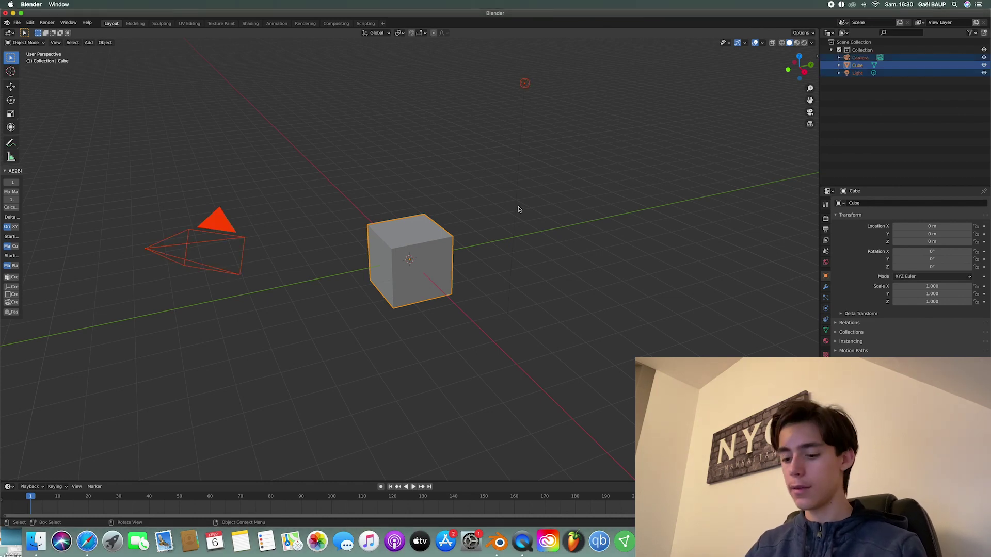
{"action": "key", "text": "x"}
{"action": "left_click", "coordinate": [535, 209]}
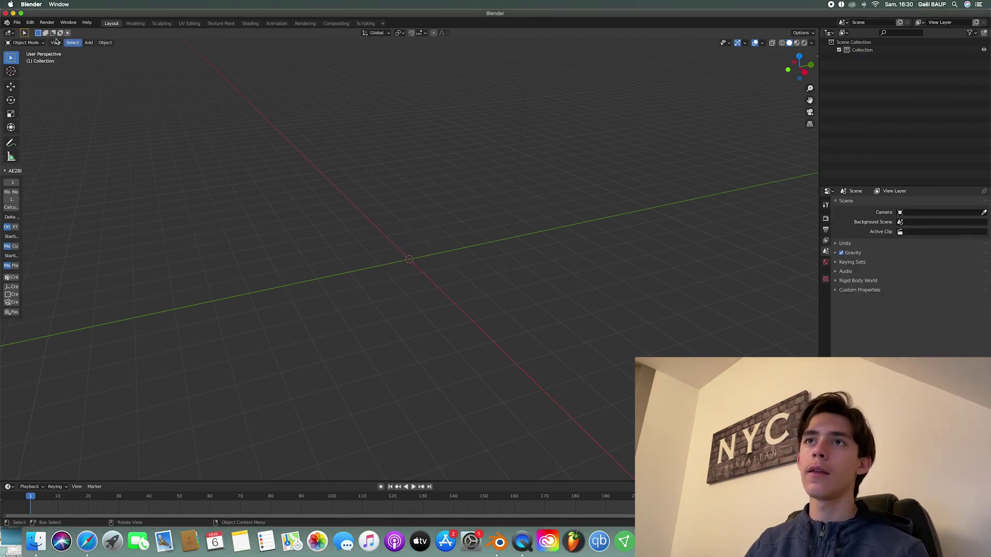
Import the FBX file "Stand To Roll.fbx" from the Downloads folder with the default import settings.
{"action": "left_click", "coordinate": [18, 22]}
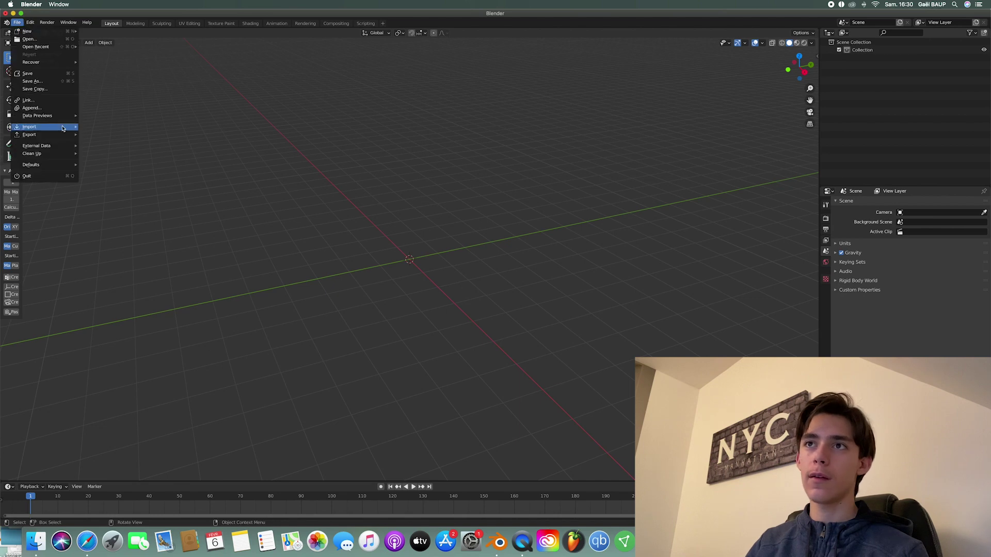
{"action": "mouse_move", "coordinate": [46, 126]}
{"action": "left_click", "coordinate": [131, 174]}
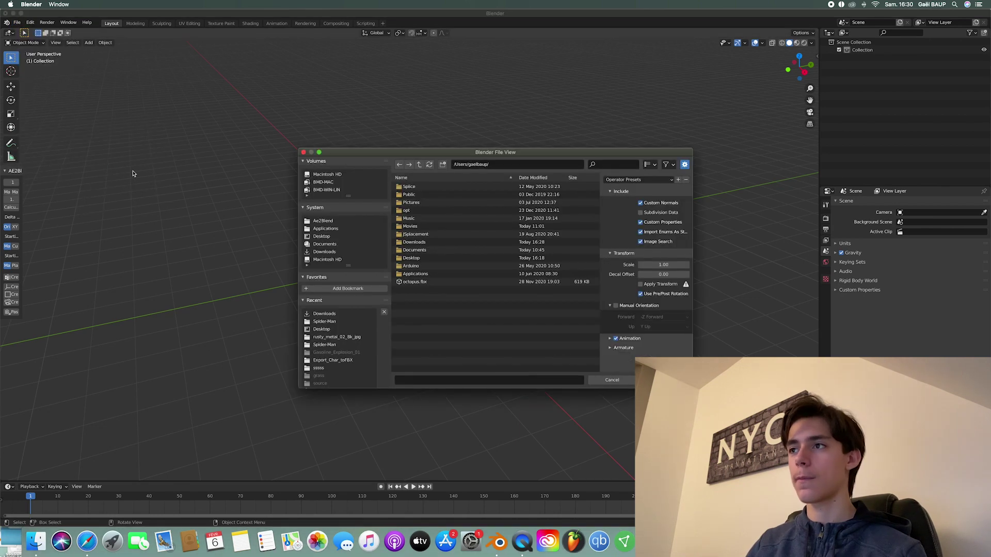
{"action": "left_click", "coordinate": [324, 252]}
{"action": "scroll", "coordinate": [421, 336], "scroll_direction": "down", "scroll_amount": 10}
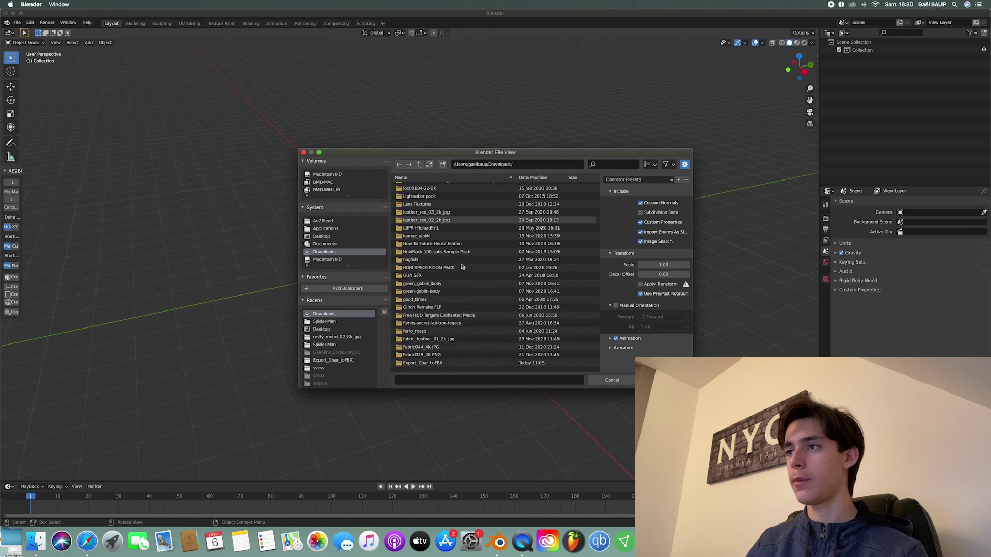
{"action": "left_click", "coordinate": [421, 351]}
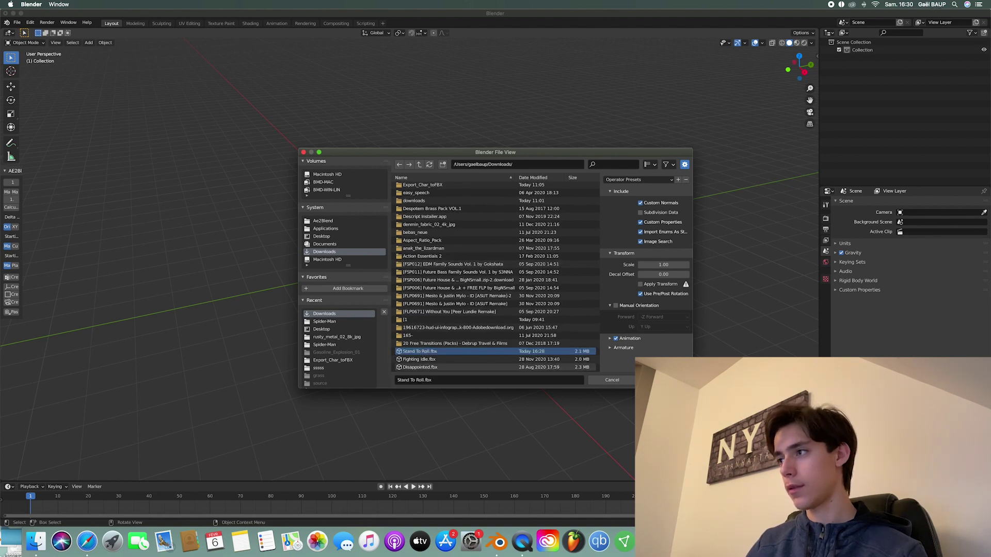
Scale the imported armature up uniformly to a scale of about 1.245 on all axes.
{"action": "scroll", "coordinate": [539, 283], "scroll_direction": "left", "scroll_amount": 5}
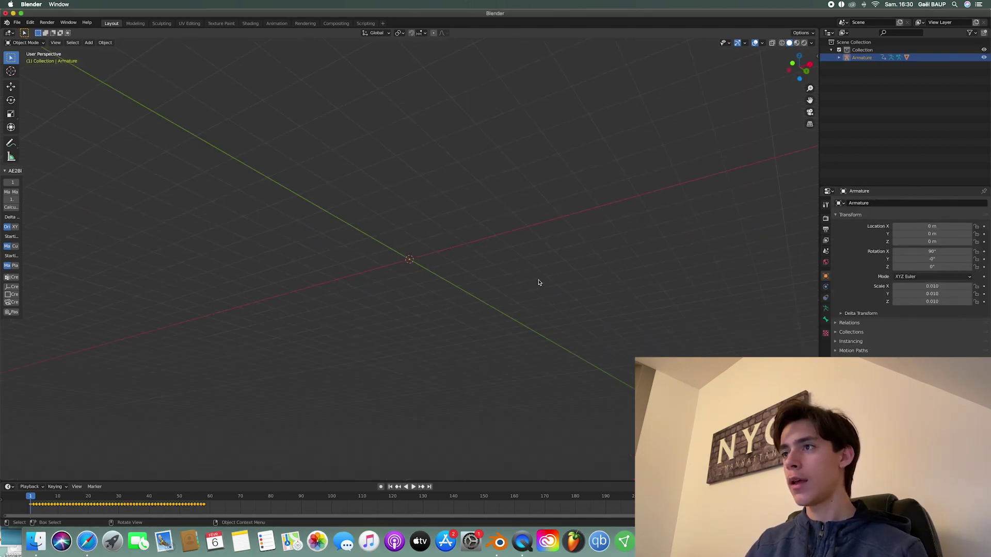
{"action": "scroll", "coordinate": [539, 282], "scroll_direction": "down", "scroll_amount": 5}
{"action": "scroll", "coordinate": [539, 283], "scroll_direction": "right", "scroll_amount": 5}
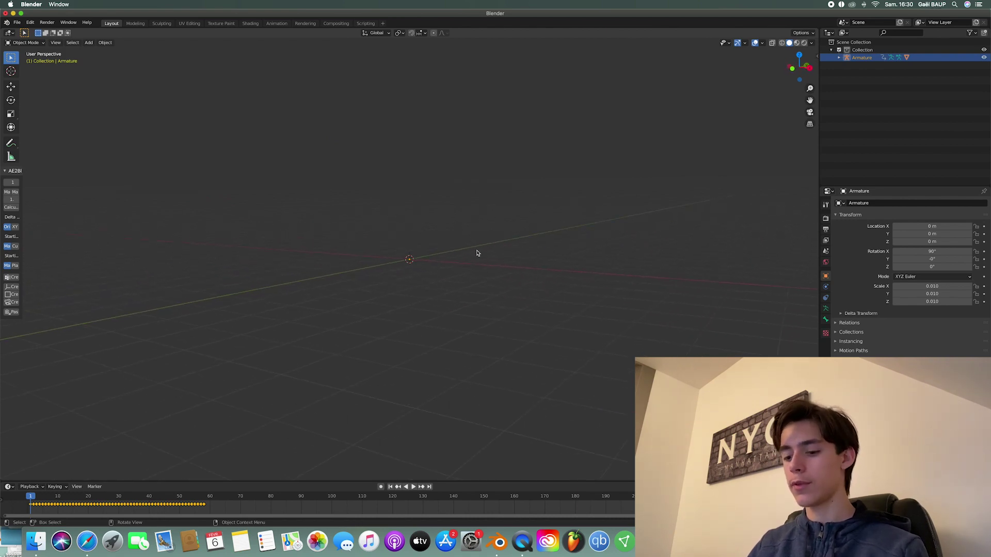
{"action": "key", "text": "s"}
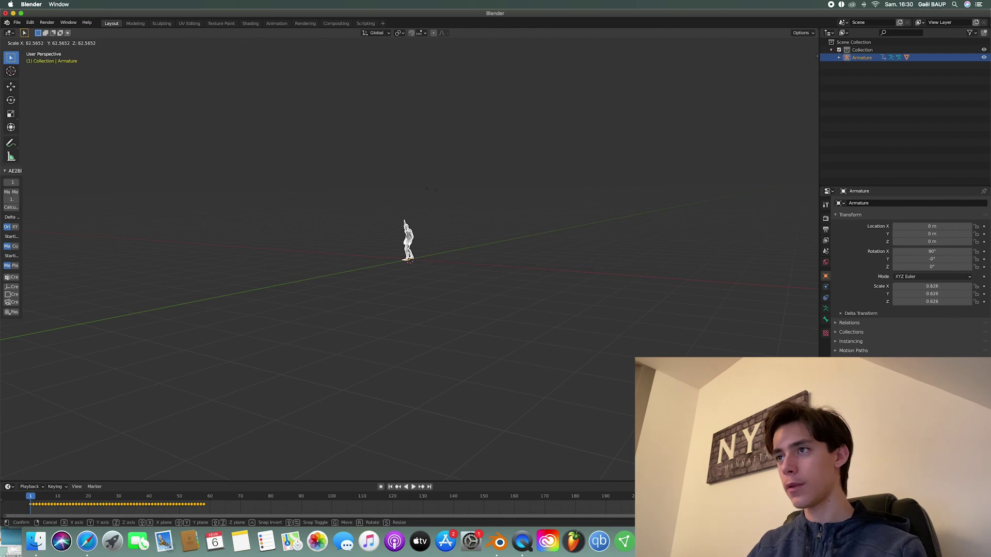
{"action": "left_click", "coordinate": [143, 285]}
{"action": "scroll", "coordinate": [334, 298], "scroll_direction": "left", "scroll_amount": 5}
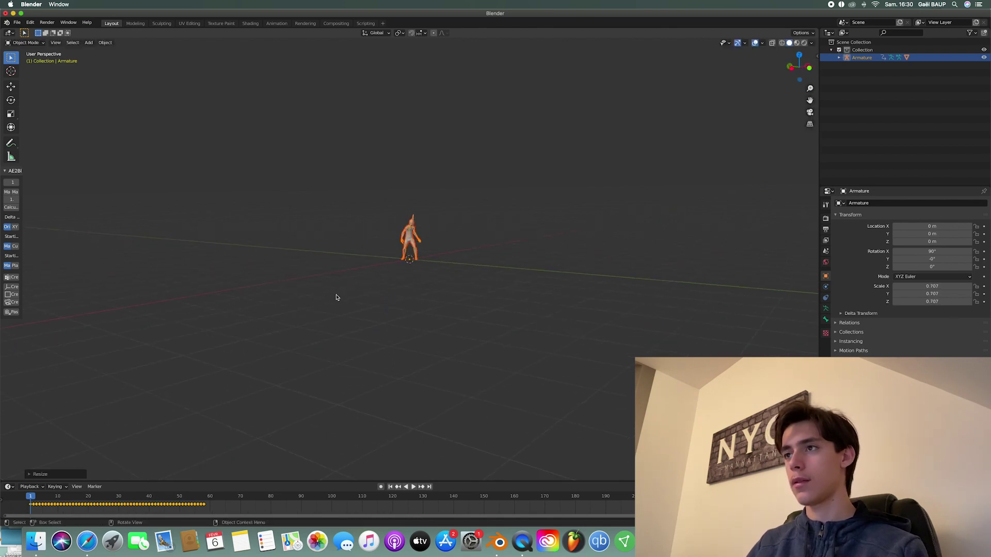
{"action": "key", "text": "s"}
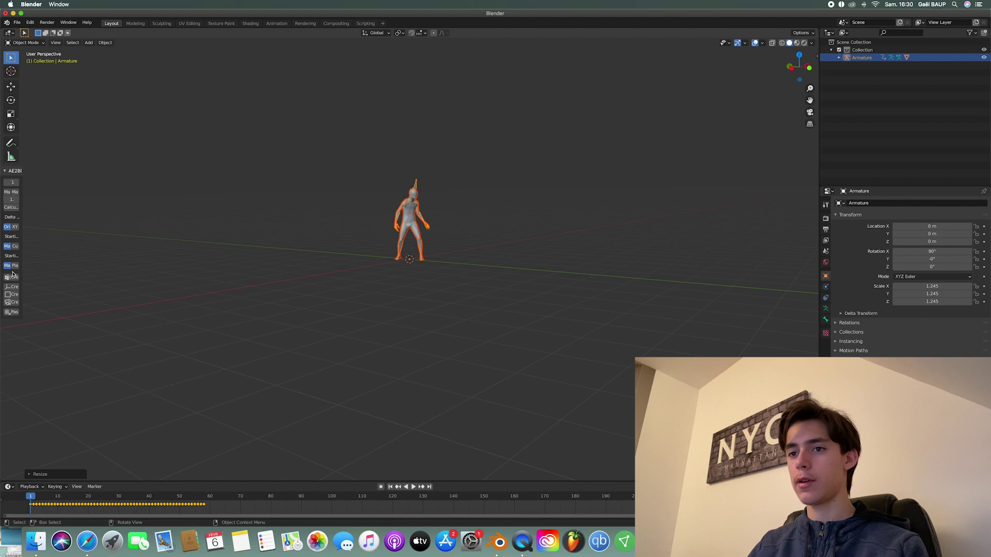
{"action": "left_click", "coordinate": [1, 448]}
Review the imported roll animation by playing it and scrubbing the timeline between frame 58 and frame 0.
{"action": "key", "text": "space"}
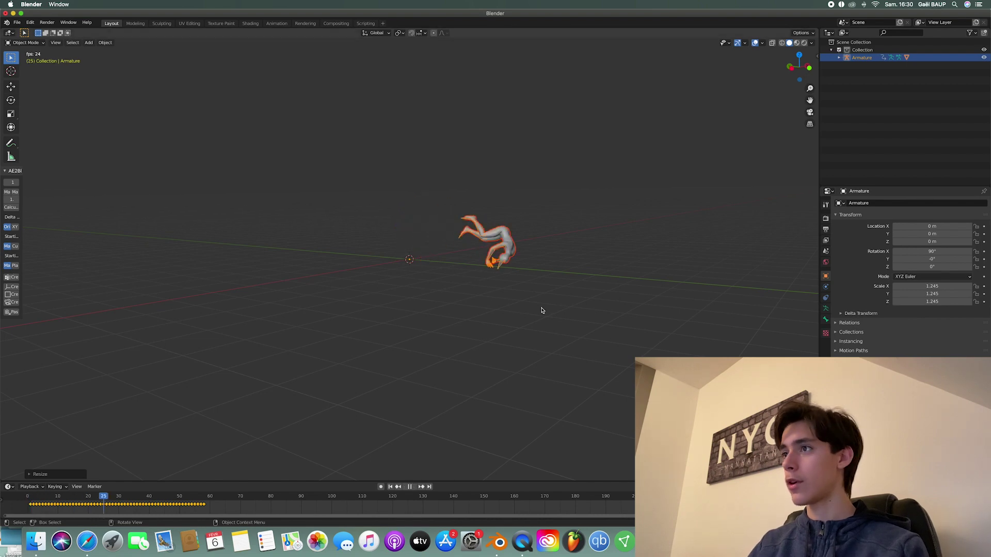
{"action": "key", "text": "space"}
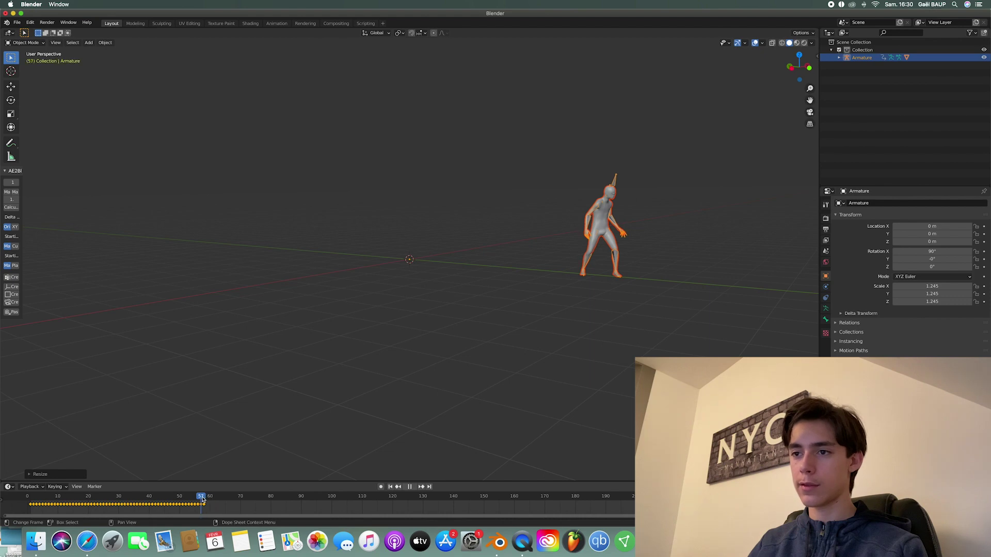
{"action": "left_click_drag", "start_coordinate": [204, 499], "coordinate": [204, 499]}
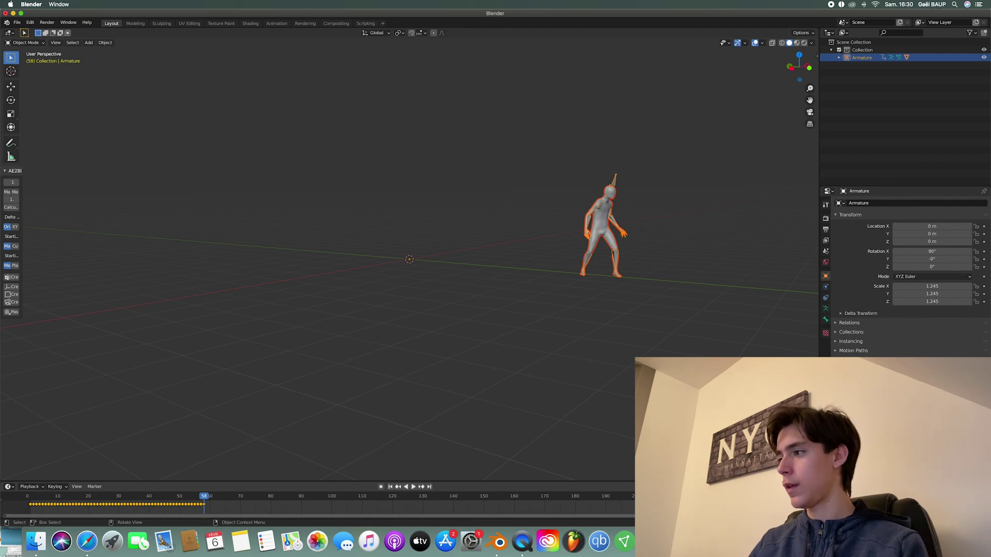
{"action": "left_click_drag", "start_coordinate": [194, 500], "coordinate": [7, 497]}
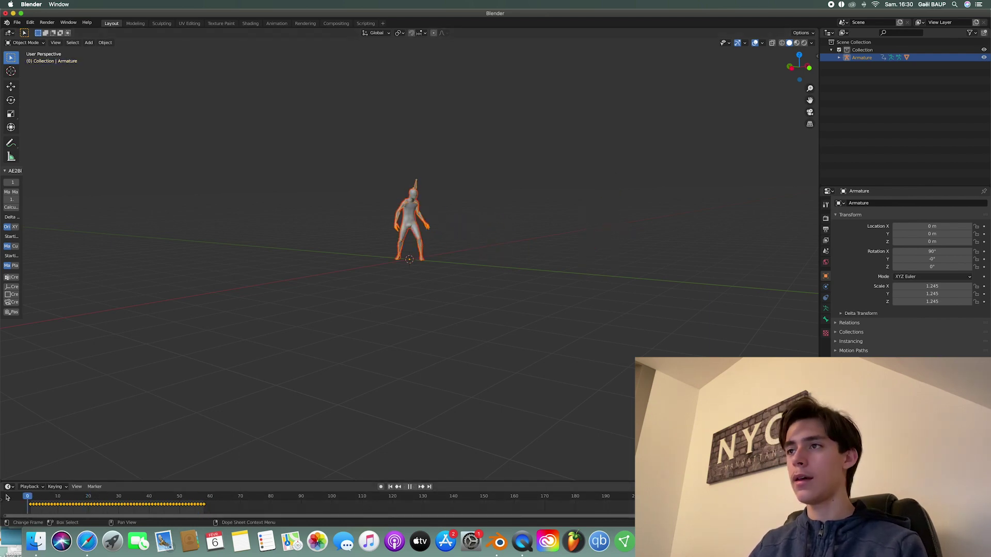
{"action": "scroll", "coordinate": [770, 333], "scroll_direction": "right", "scroll_amount": 10}
{"action": "scroll", "coordinate": [770, 333], "scroll_direction": "left", "scroll_amount": 3}
{"action": "key", "text": "space"}
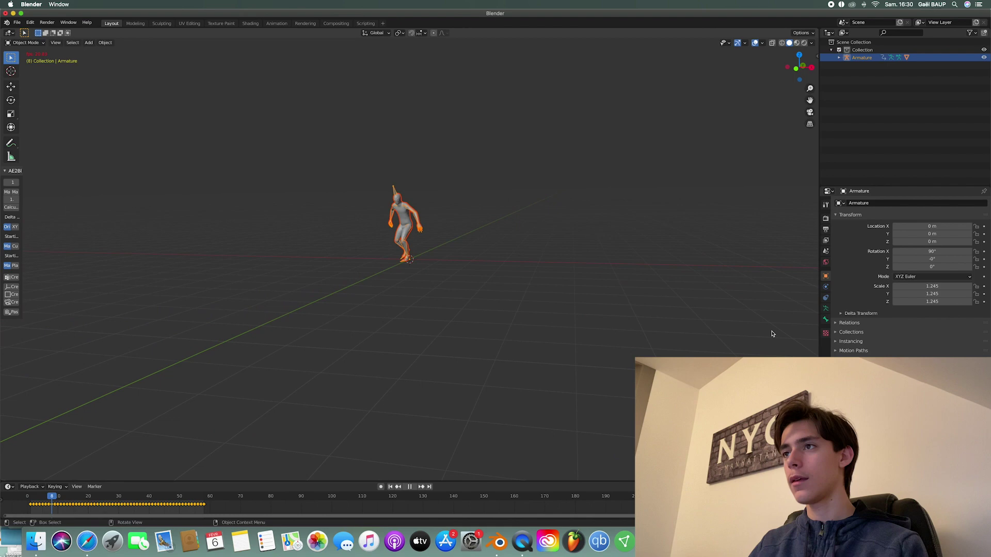
Stop the animation playback, deselect the armature and switch the viewport shading to Material Preview.
{"action": "key", "text": "space"}
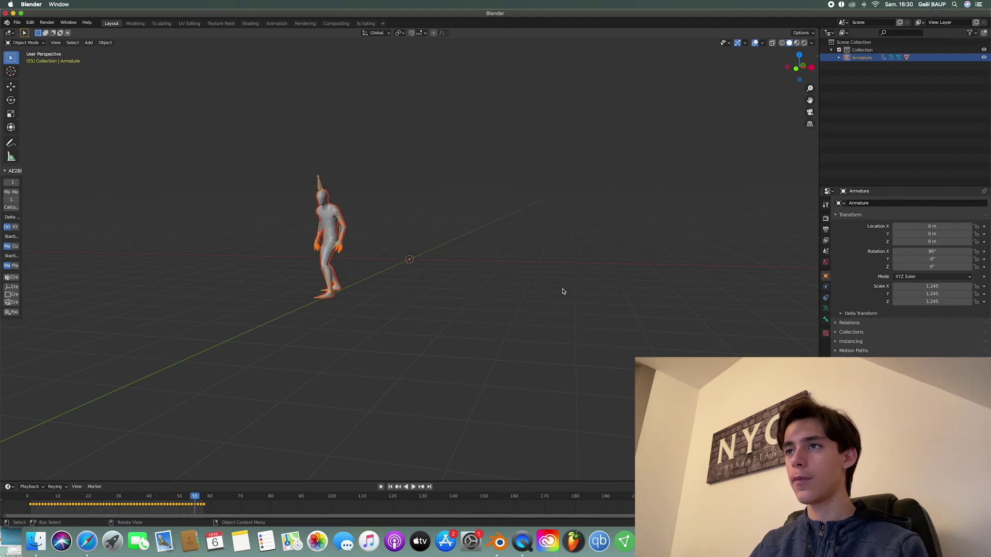
{"action": "scroll", "coordinate": [563, 292], "scroll_direction": "left", "scroll_amount": 10}
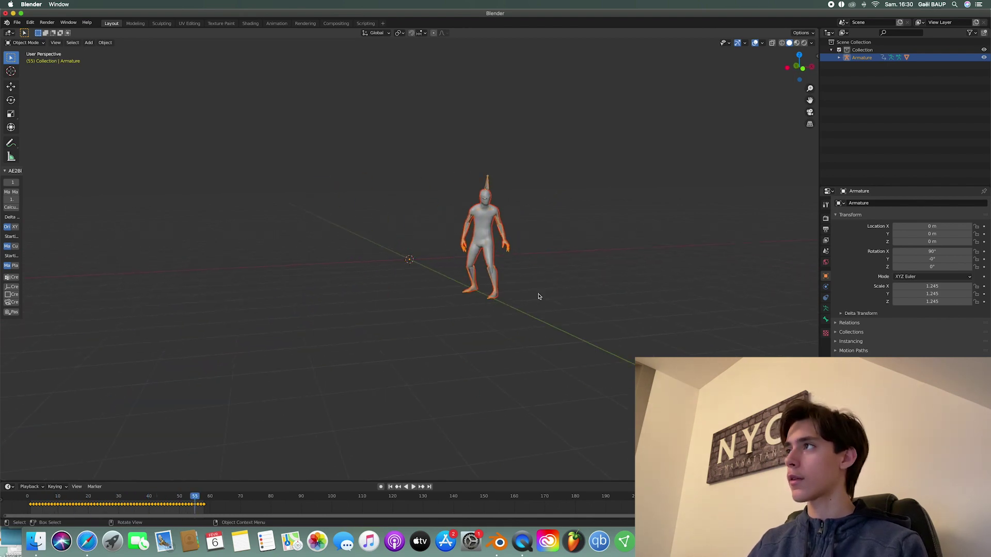
{"action": "left_click", "coordinate": [642, 209]}
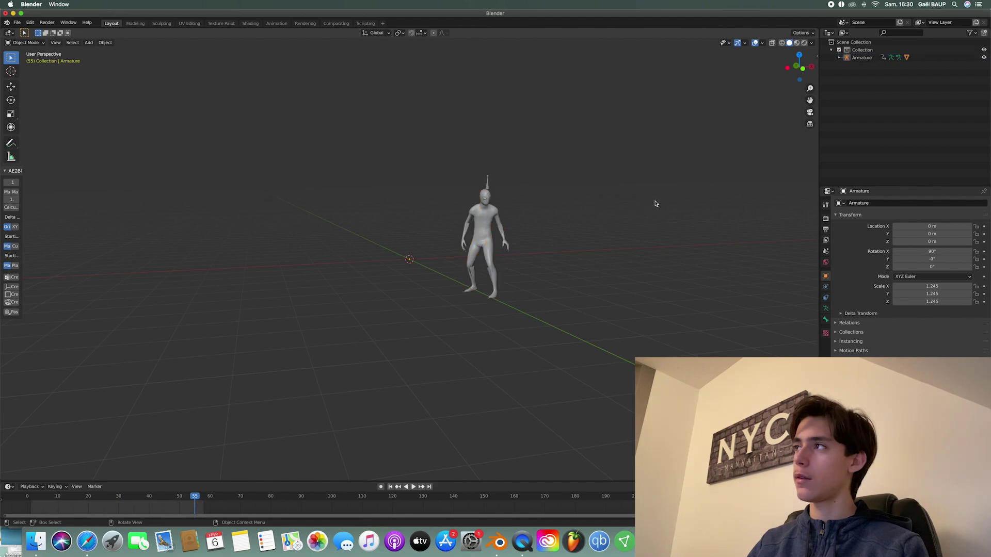
{"action": "left_click", "coordinate": [796, 44]}
{"action": "middle_click_drag", "start_coordinate": [460, 181], "coordinate": [493, 202]}
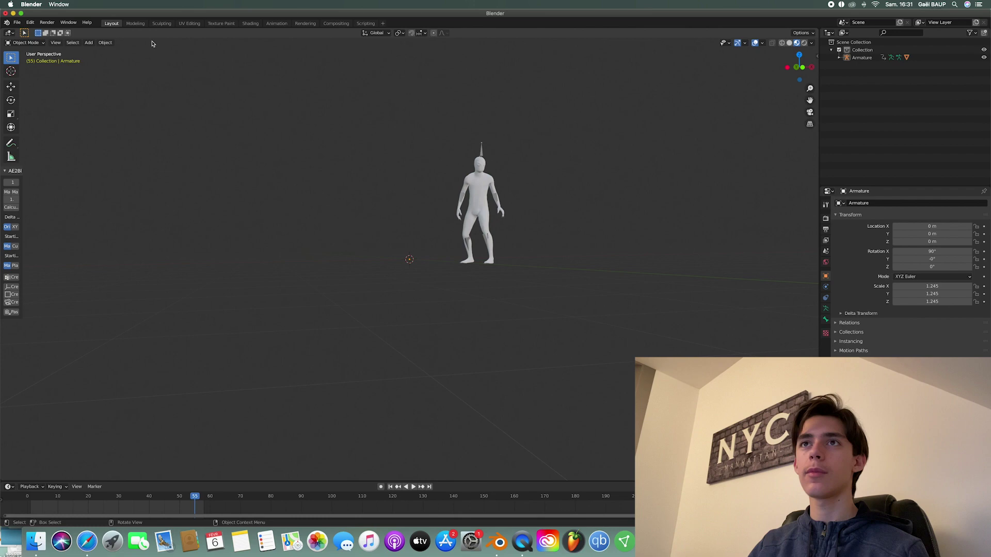
Start an append and browse from the Desktop through Assets-2 and Spider-Man into "Spider-Man tutorial.blend".
{"action": "left_click", "coordinate": [17, 23]}
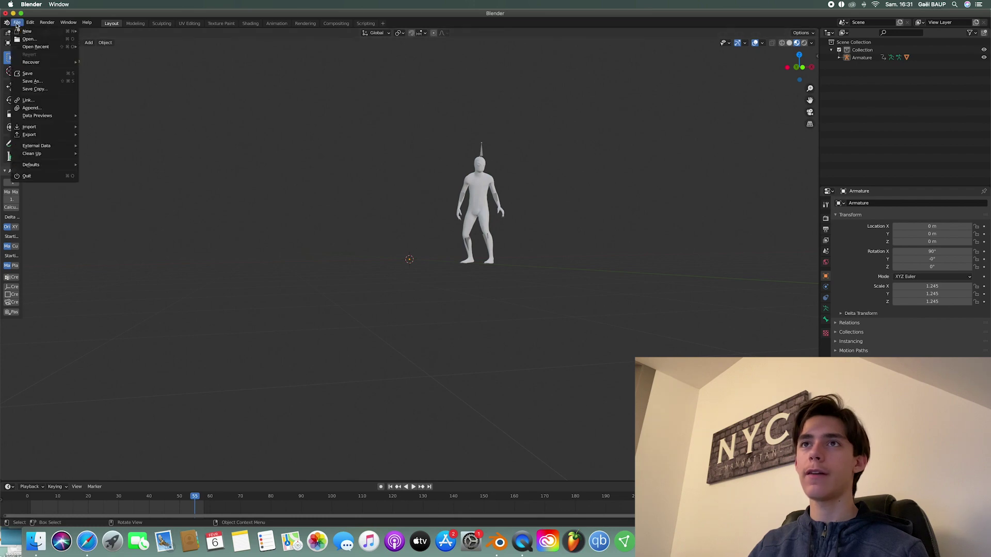
{"action": "left_click", "coordinate": [31, 108]}
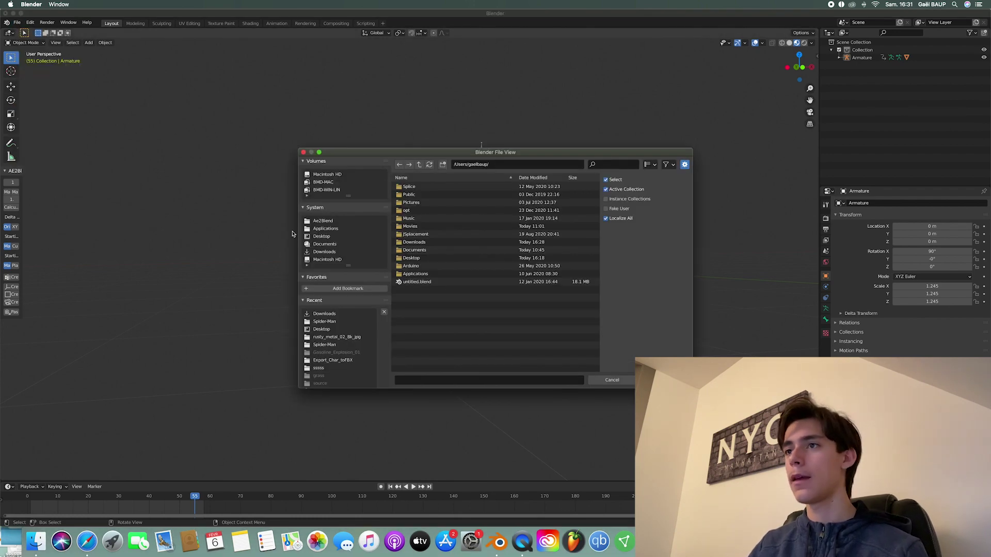
{"action": "left_click", "coordinate": [322, 236]}
{"action": "scroll", "coordinate": [437, 298], "scroll_direction": "down", "scroll_amount": 5}
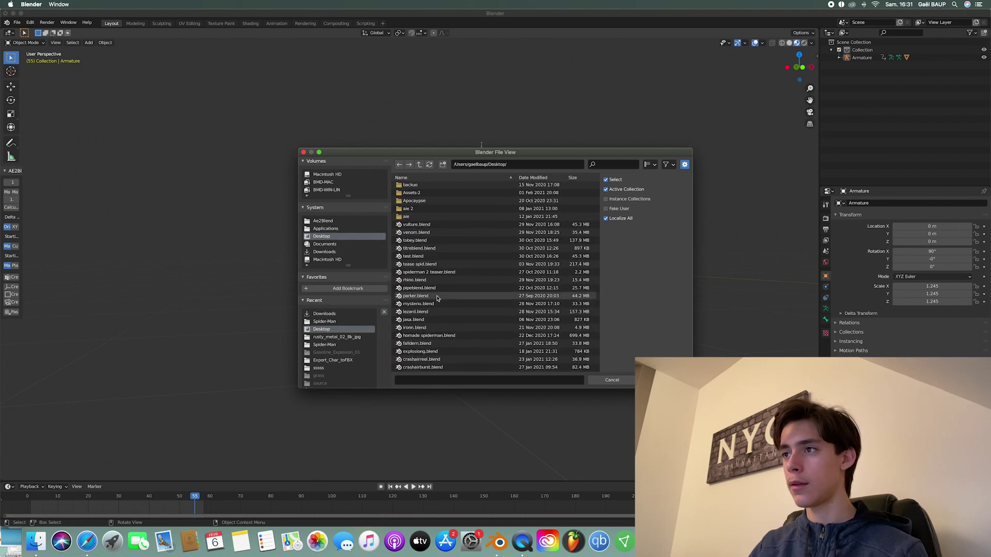
{"action": "scroll", "coordinate": [362, 295], "scroll_direction": "down", "scroll_amount": 2}
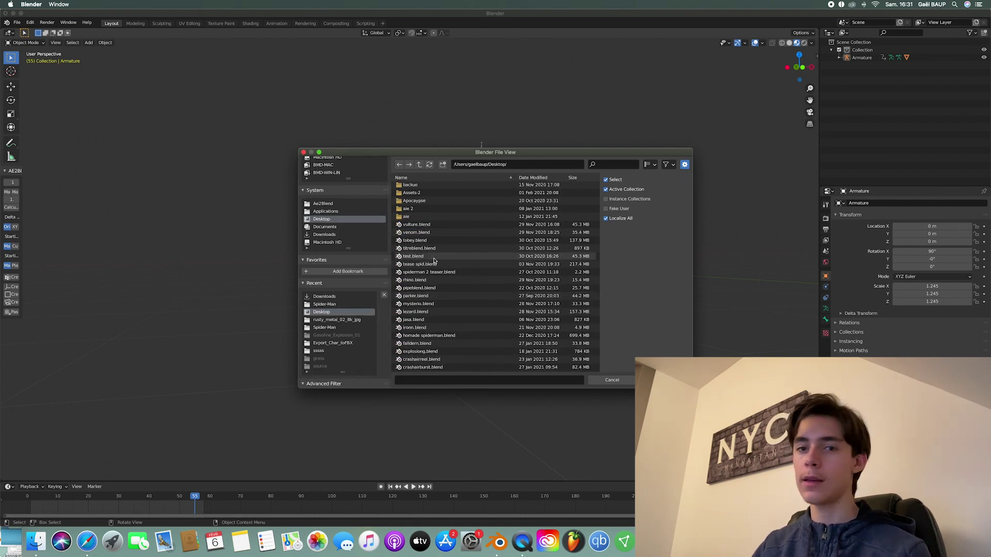
{"action": "scroll", "coordinate": [424, 278], "scroll_direction": "up", "scroll_amount": 5}
{"action": "double_click", "coordinate": [423, 284]}
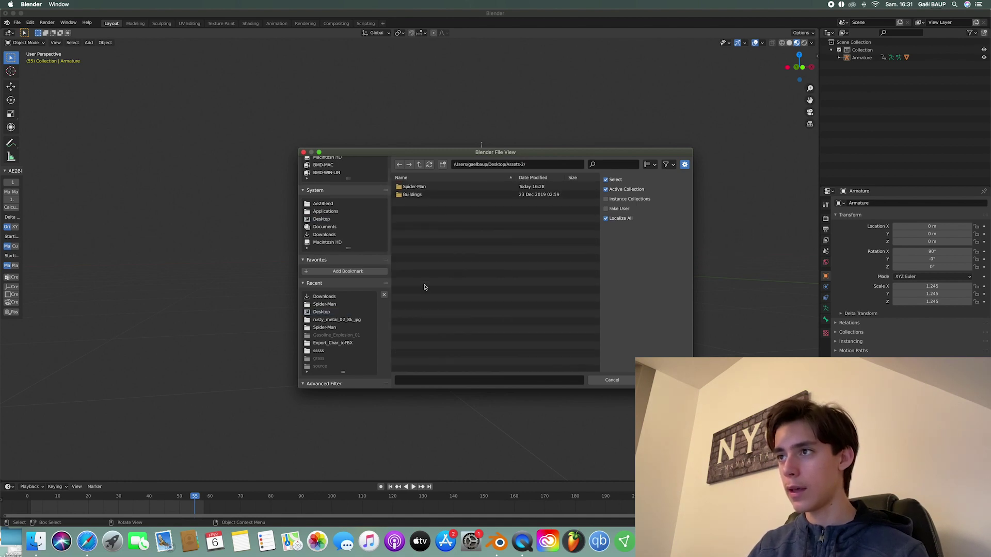
{"action": "double_click", "coordinate": [419, 187]}
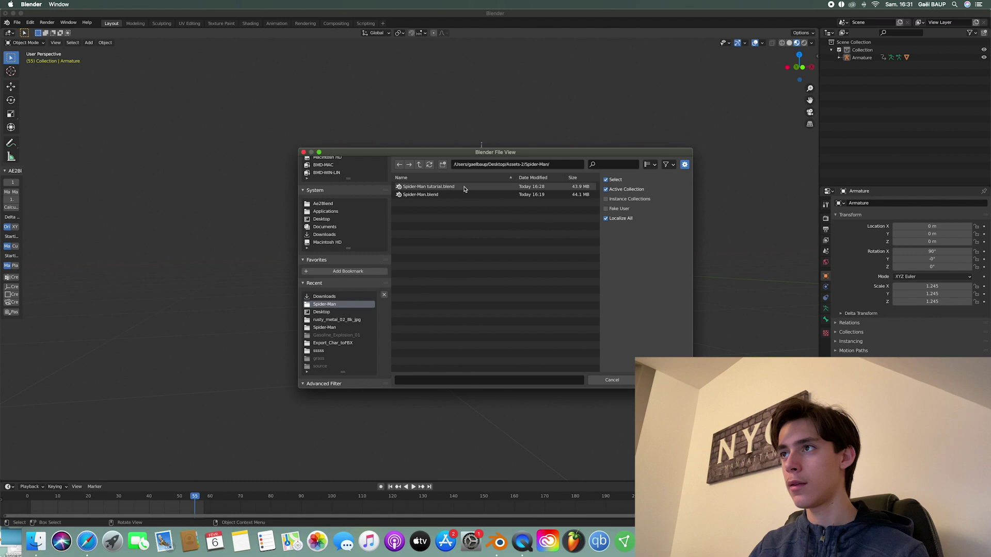
{"action": "double_click", "coordinate": [423, 187]}
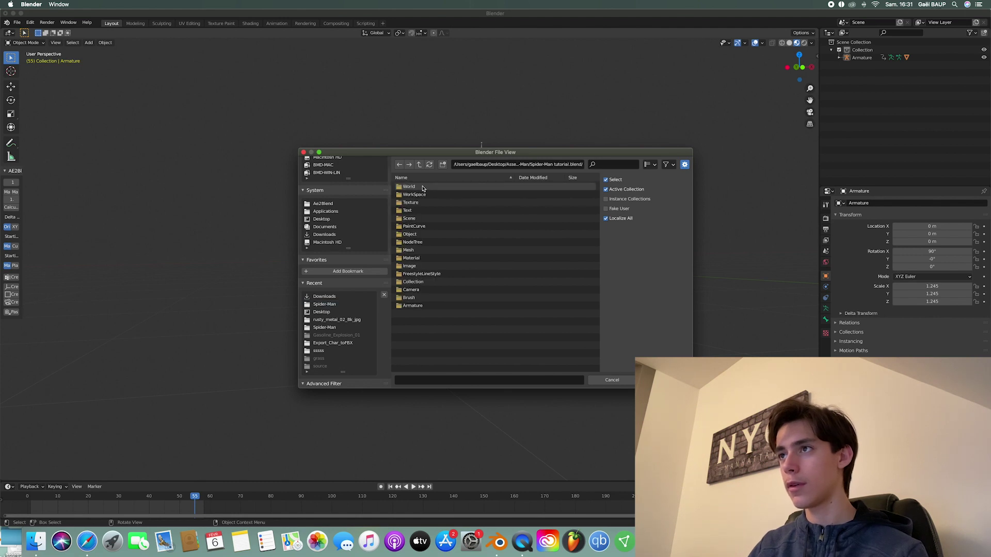
Append the "Spider-Man Body" object from the file's Object data into the scene and clear the selection.
{"action": "double_click", "coordinate": [421, 234]}
{"action": "scroll", "coordinate": [468, 220], "scroll_direction": "down", "scroll_amount": 15}
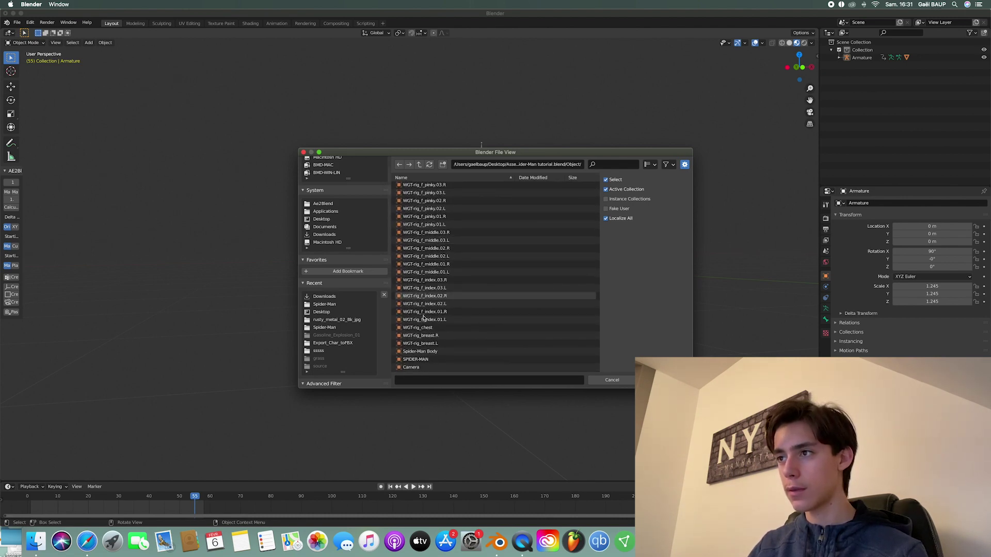
{"action": "left_click", "coordinate": [432, 352]}
{"action": "double_click", "coordinate": [422, 352]}
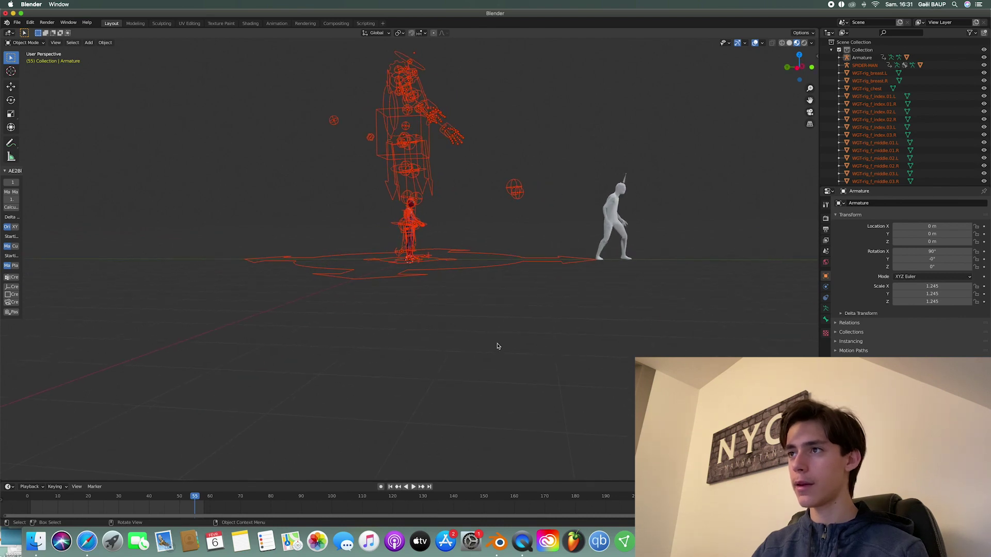
{"action": "scroll", "coordinate": [499, 334], "scroll_direction": "left", "scroll_amount": 10}
{"action": "left_click", "coordinate": [498, 333]}
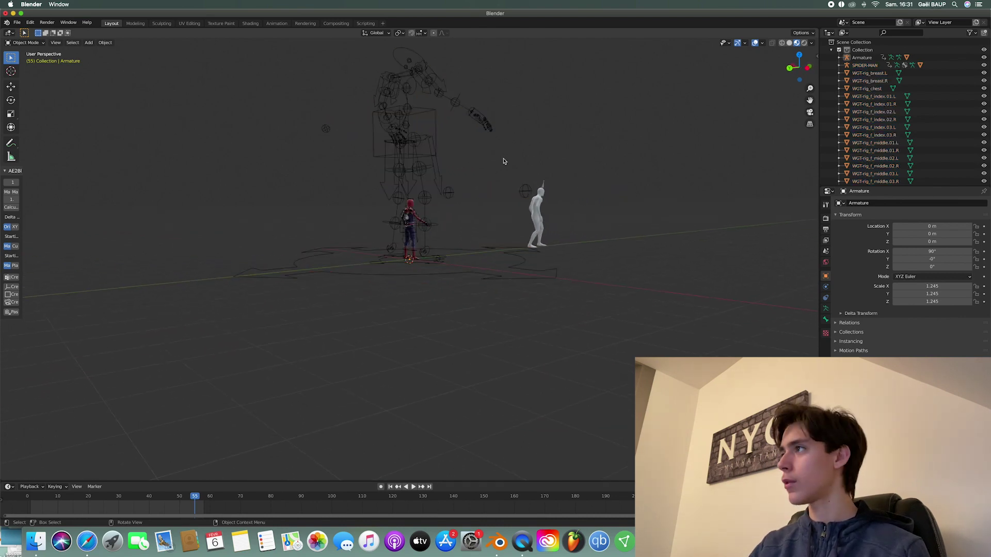
Delete all the appended WGT-rig widget objects, from WGT-rig_breast.L to WGT-rig_VIS_upper_arm_ik_pole.R.
{"action": "left_click", "coordinate": [875, 73]}
{"action": "scroll", "coordinate": [875, 134], "scroll_direction": "down", "scroll_amount": 8}
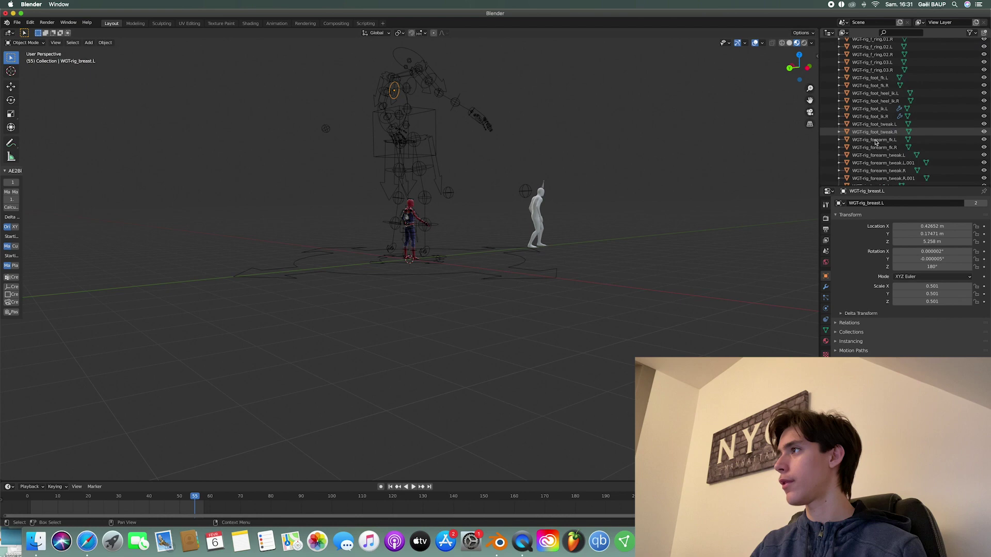
{"action": "scroll", "coordinate": [876, 142], "scroll_direction": "down", "scroll_amount": 15}
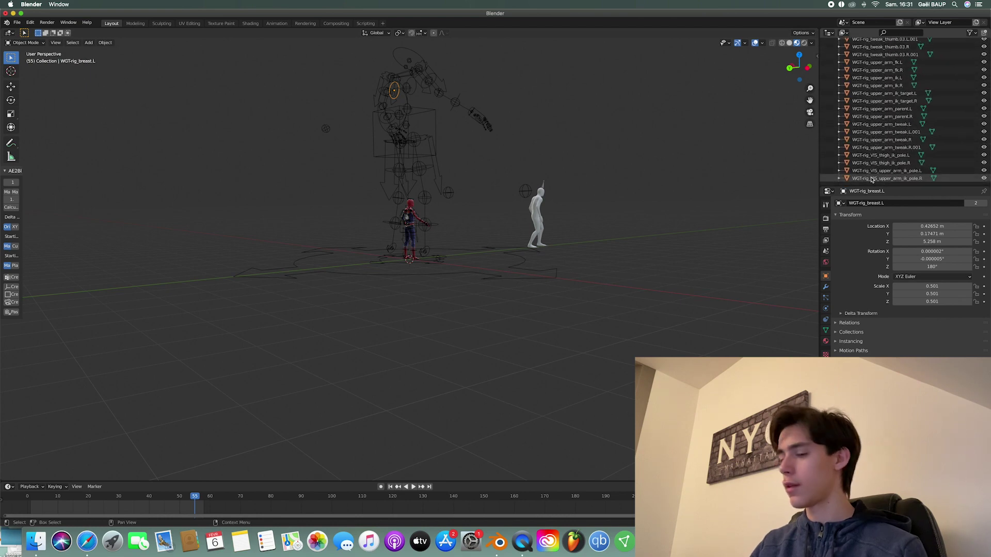
{"action": "left_click", "coordinate": [871, 179], "text": "shift"}
{"action": "right_click", "coordinate": [860, 132]}
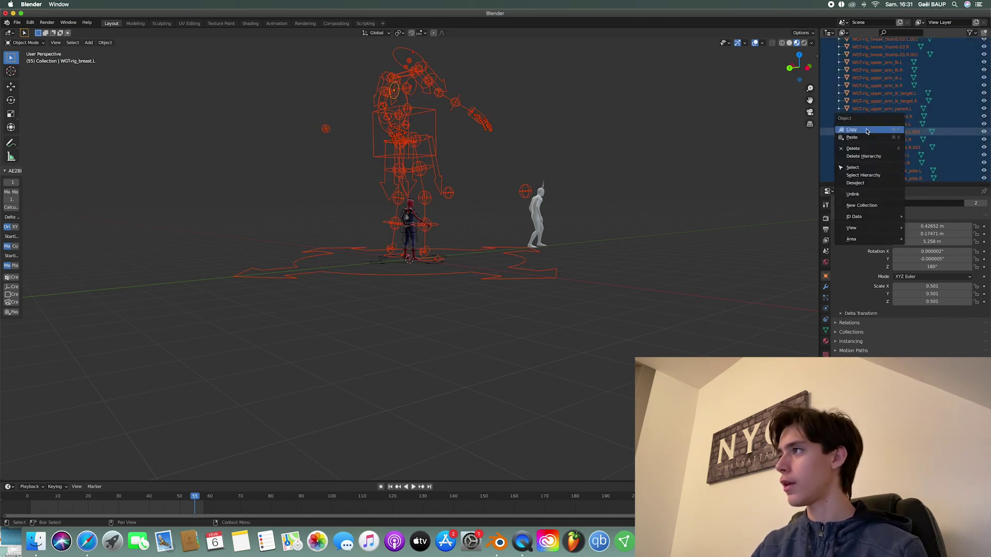
{"action": "left_click", "coordinate": [861, 149]}
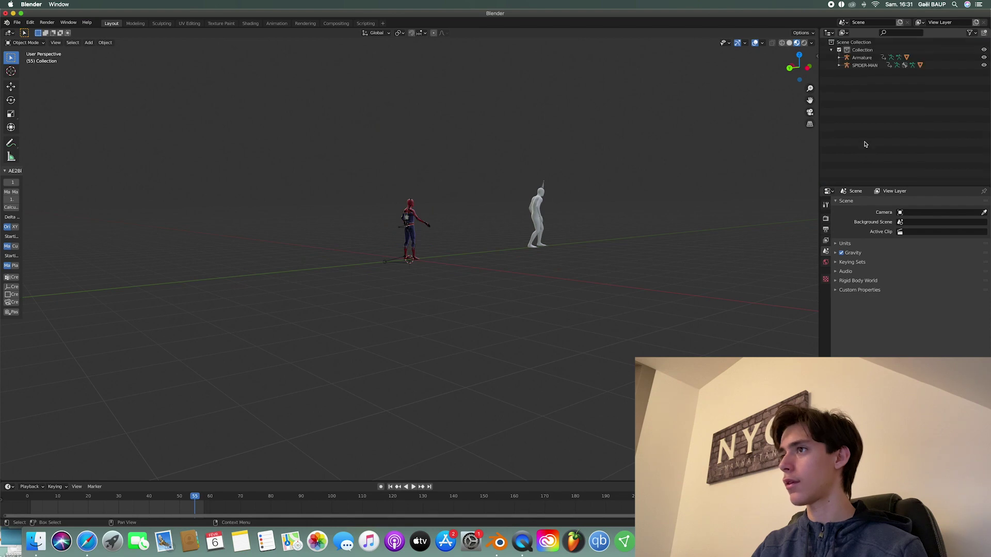
Inspect the appended textured Spider-Man from several sides and compare him with the untextured animated character.
{"action": "scroll", "coordinate": [460, 215], "scroll_direction": "up", "scroll_amount": 15}
{"action": "scroll", "coordinate": [459, 215], "scroll_direction": "down", "scroll_amount": 15}
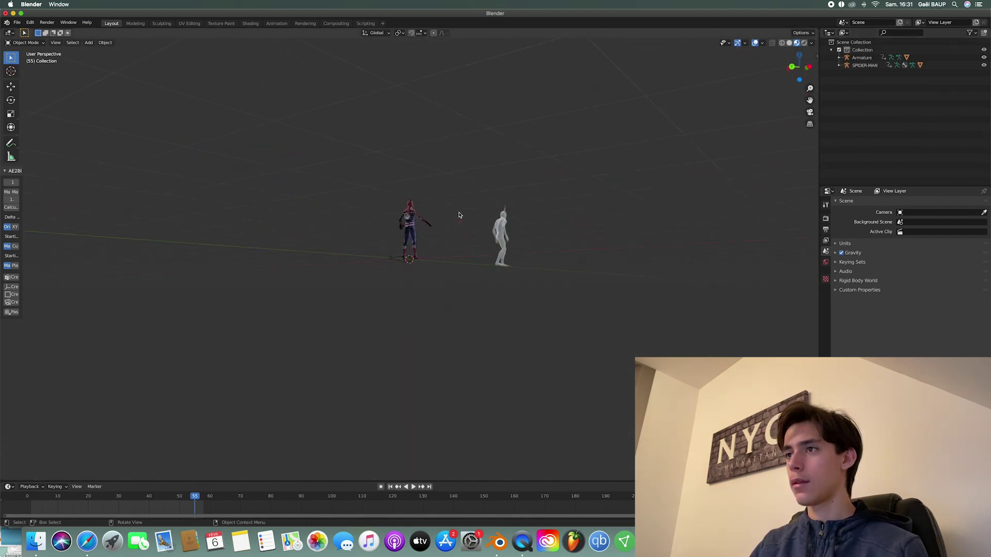
{"action": "scroll", "coordinate": [460, 215], "scroll_direction": "up", "scroll_amount": 8}
{"action": "scroll", "coordinate": [460, 216], "scroll_direction": "down", "scroll_amount": 5}
{"action": "scroll", "coordinate": [460, 215], "scroll_direction": "up", "scroll_amount": 10}
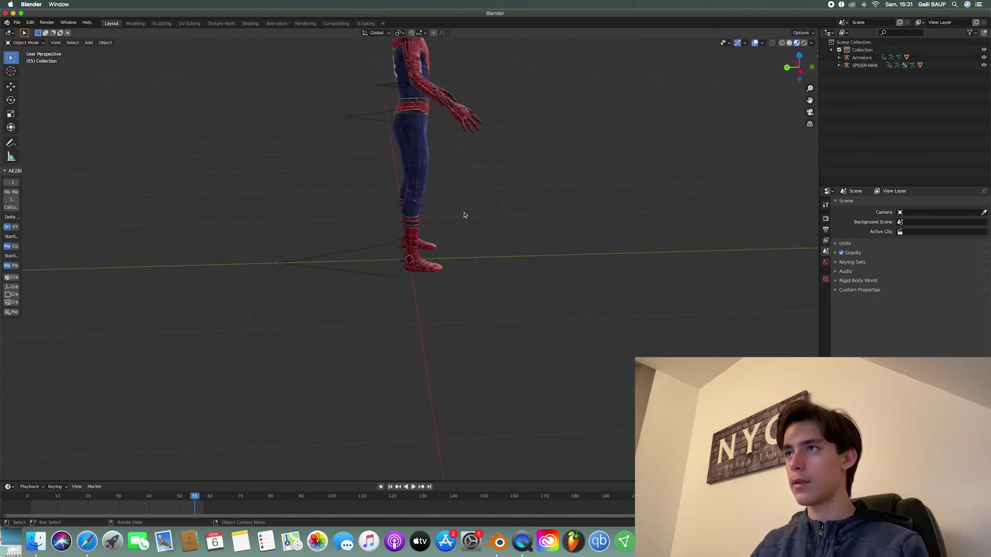
{"action": "scroll", "coordinate": [464, 215], "scroll_direction": "right", "scroll_amount": 10}
{"action": "scroll", "coordinate": [464, 215], "scroll_direction": "up", "scroll_amount": 5, "text": "ctrl"}
{"action": "scroll", "coordinate": [480, 215], "scroll_direction": "left", "scroll_amount": 4}
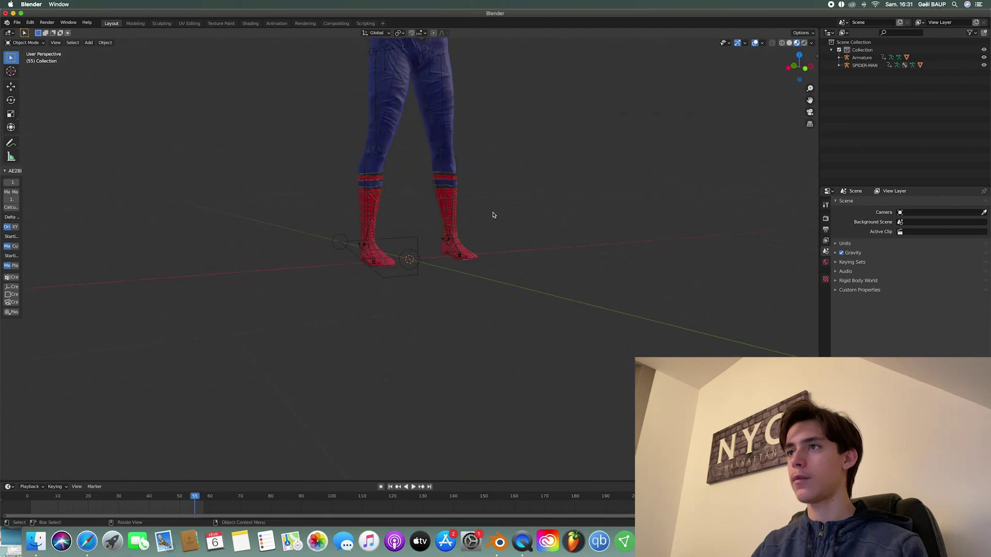
{"action": "scroll", "coordinate": [494, 215], "scroll_direction": "left", "scroll_amount": 8}
{"action": "scroll", "coordinate": [493, 216], "scroll_direction": "down", "scroll_amount": 5, "text": "ctrl"}
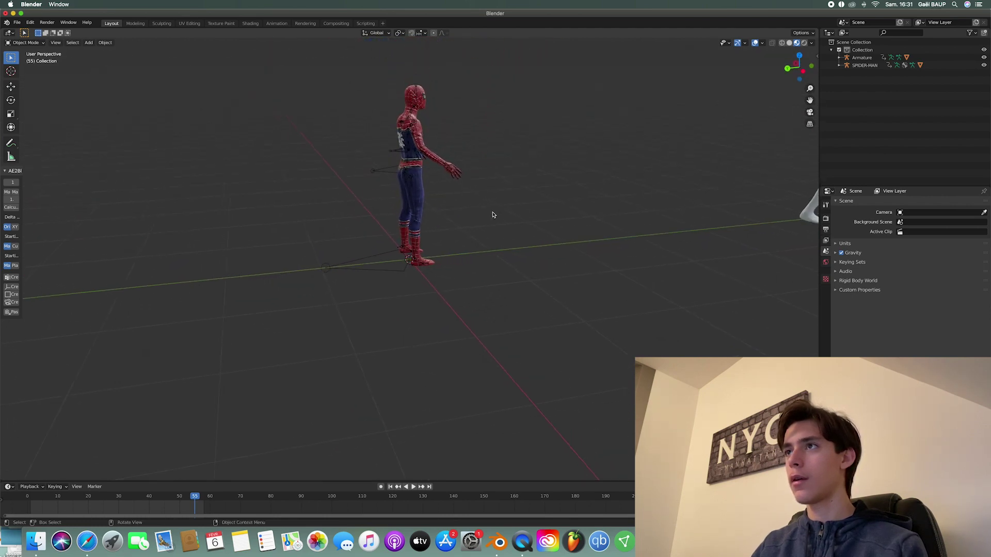
{"action": "scroll", "coordinate": [493, 215], "scroll_direction": "right", "scroll_amount": 10}
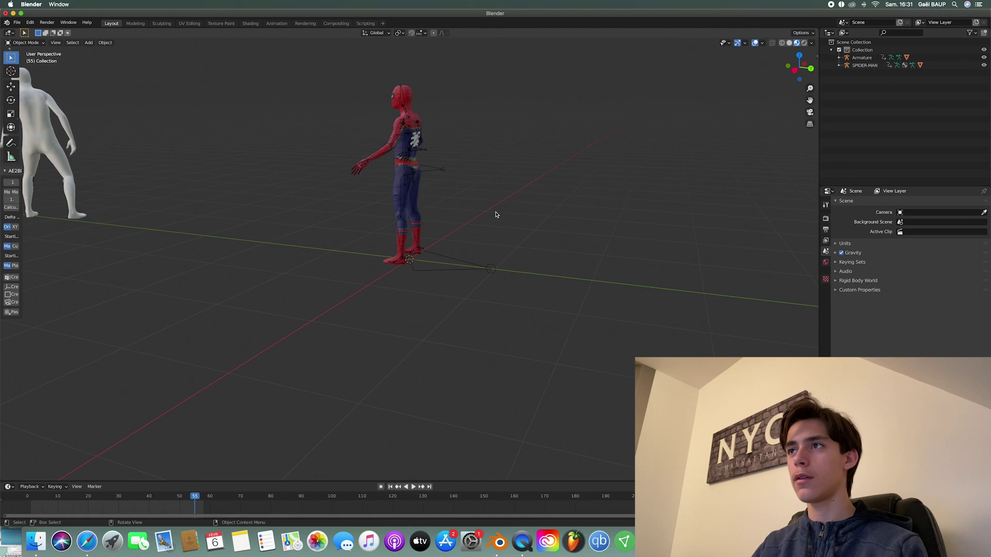
{"action": "scroll", "coordinate": [496, 215], "scroll_direction": "right", "scroll_amount": 1}
{"action": "scroll", "coordinate": [309, 212], "scroll_direction": "right", "scroll_amount": 10}
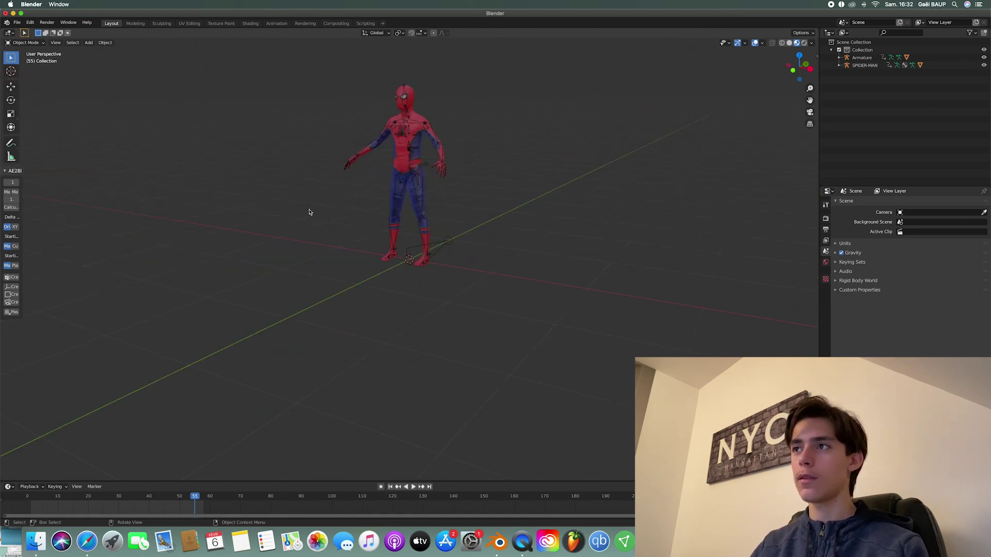
{"action": "scroll", "coordinate": [505, 182], "scroll_direction": "up", "scroll_amount": 2}
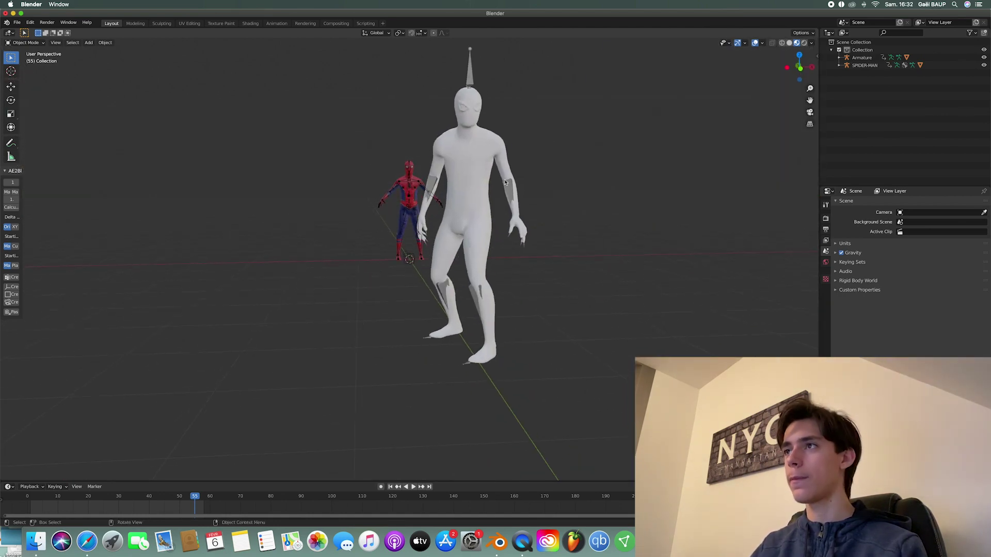
Select the untextured animated body mesh, enlarge the timeline area and turn it into a Shader Editor.
{"action": "left_click", "coordinate": [494, 154]}
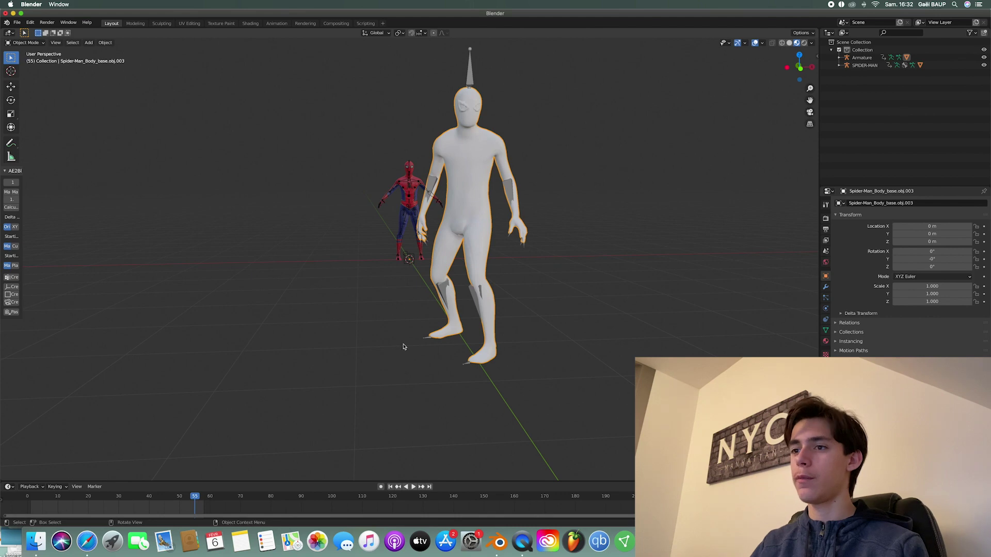
{"action": "left_click_drag", "start_coordinate": [376, 454], "coordinate": [376, 405]}
{"action": "left_click", "coordinate": [9, 439]}
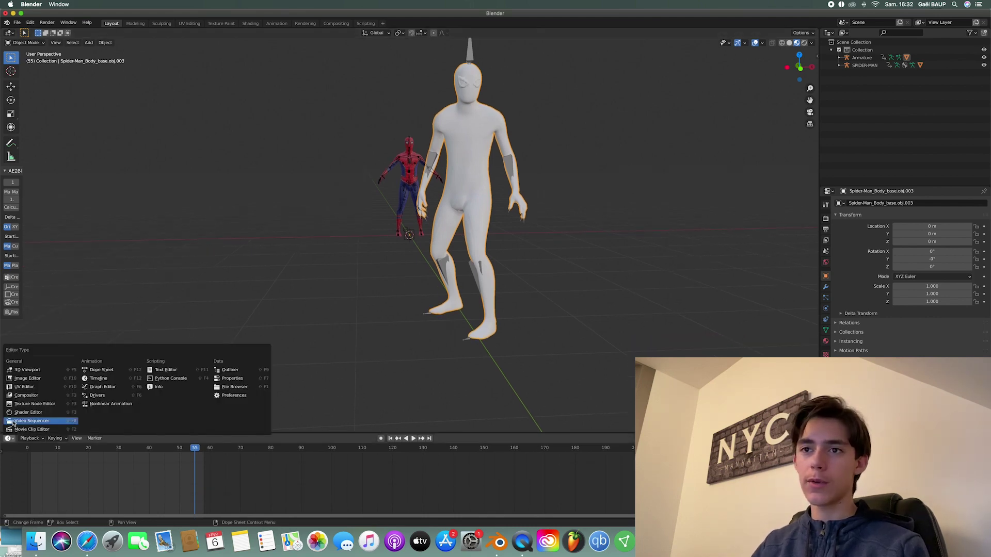
{"action": "left_click", "coordinate": [27, 413]}
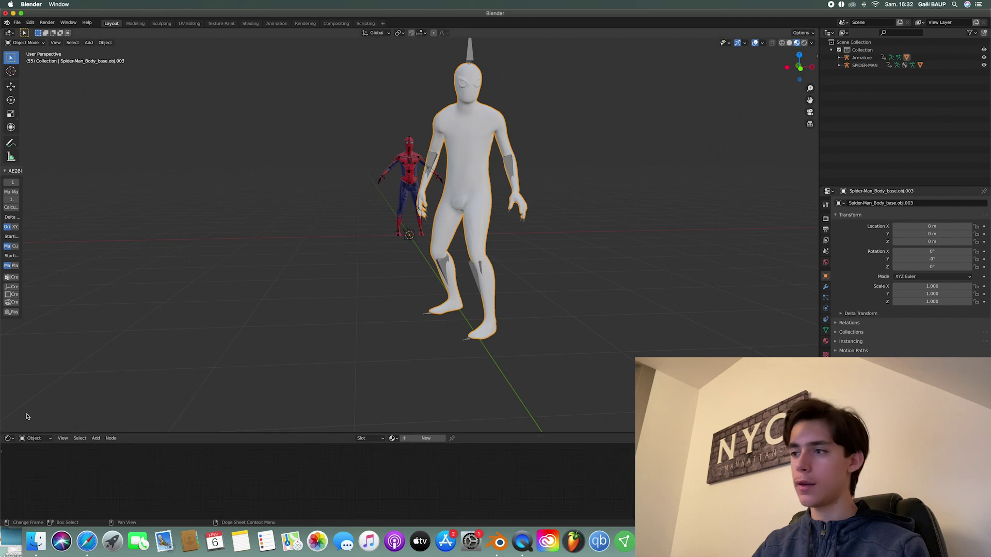
Assign the existing "Spidey Suit" material to the selected body mesh and check it on the character.
{"action": "left_click", "coordinate": [394, 440]}
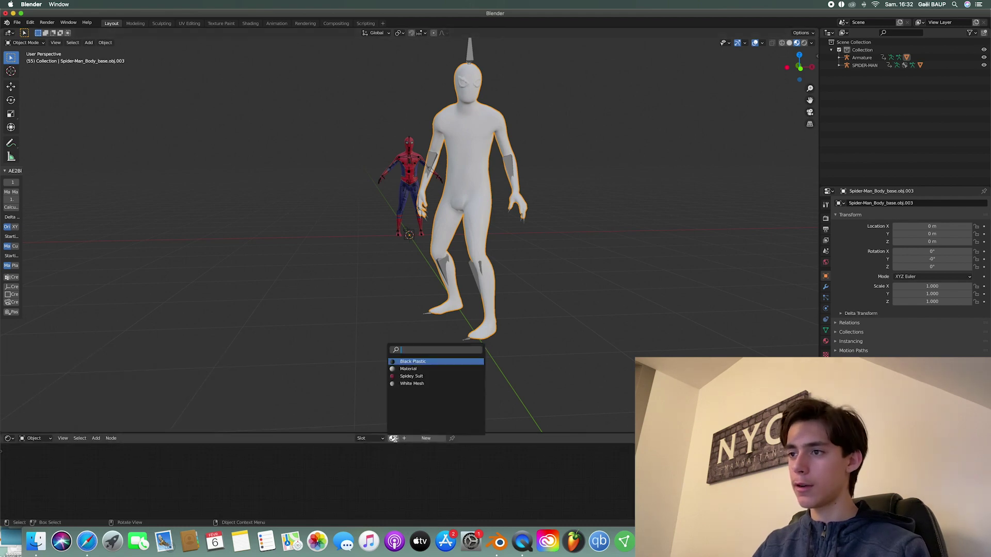
{"action": "left_click", "coordinate": [421, 377]}
{"action": "left_click", "coordinate": [360, 375]}
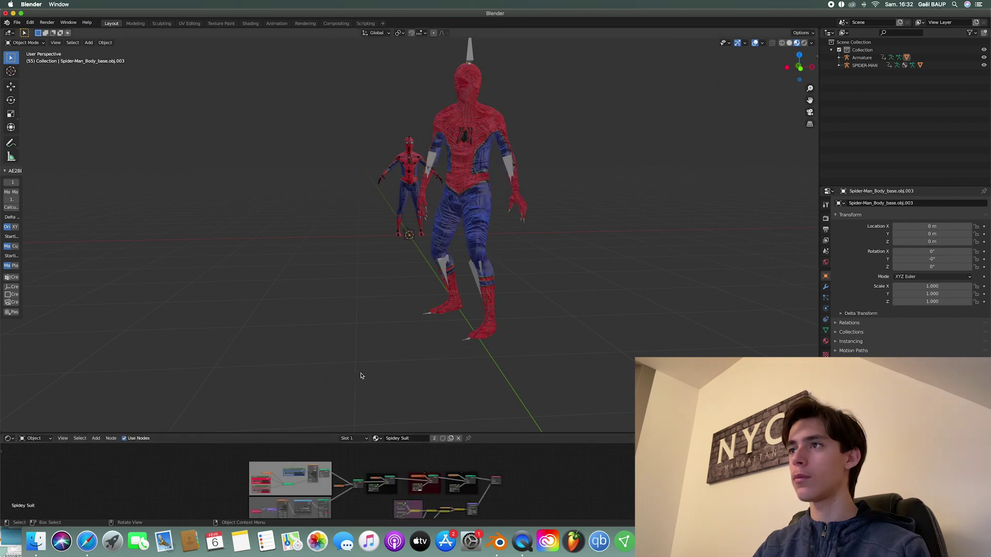
{"action": "scroll", "coordinate": [494, 402], "scroll_direction": "left", "scroll_amount": 10}
{"action": "scroll", "coordinate": [493, 401], "scroll_direction": "right", "scroll_amount": 5}
{"action": "scroll", "coordinate": [494, 403], "scroll_direction": "right", "scroll_amount": 10}
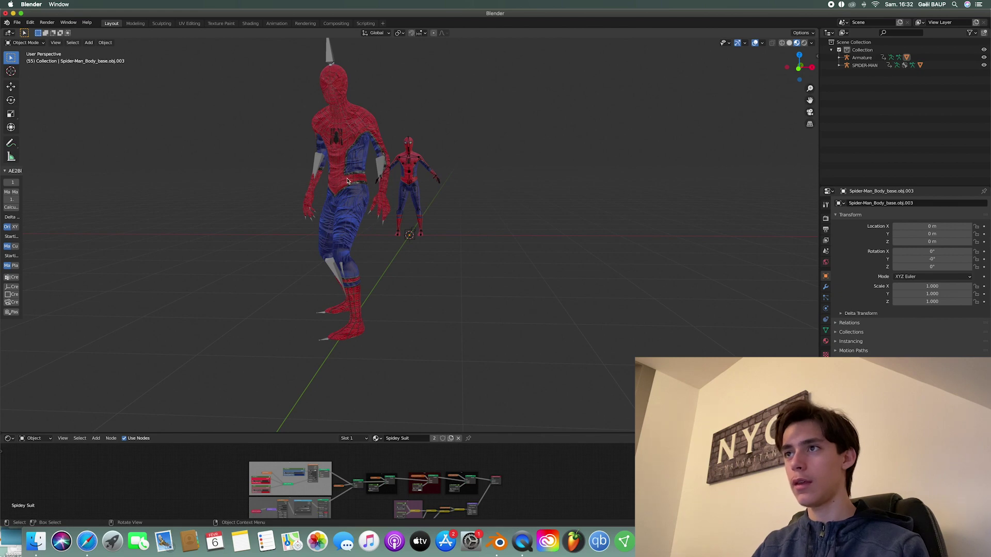
Set the displacement node's Scale to 0.200 in the Spidey Suit material and check the suit on the character from several sides.
{"action": "scroll", "coordinate": [557, 483], "scroll_direction": "down", "scroll_amount": 5}
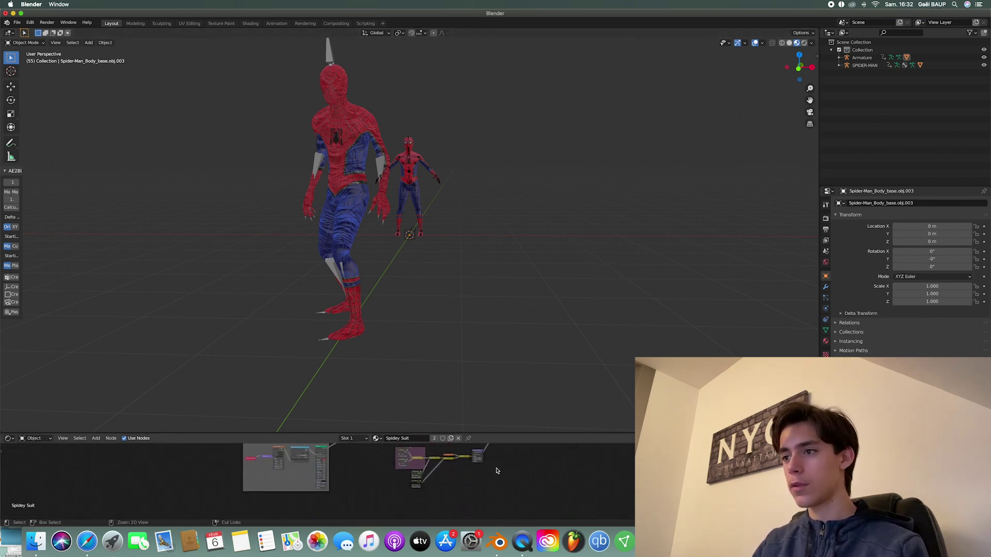
{"action": "scroll", "coordinate": [495, 472], "scroll_direction": "up", "scroll_amount": 5}
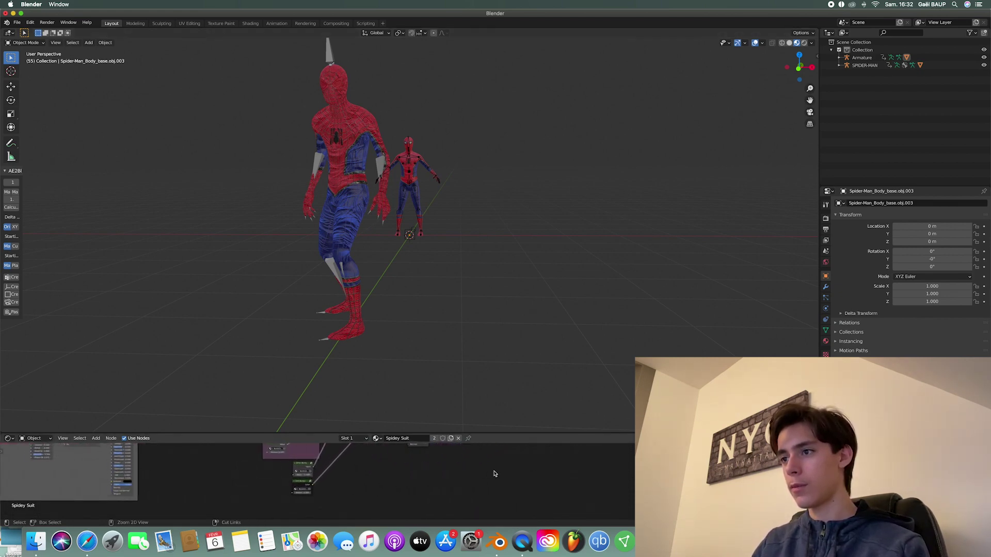
{"action": "scroll", "coordinate": [494, 474], "scroll_direction": "up", "scroll_amount": 8}
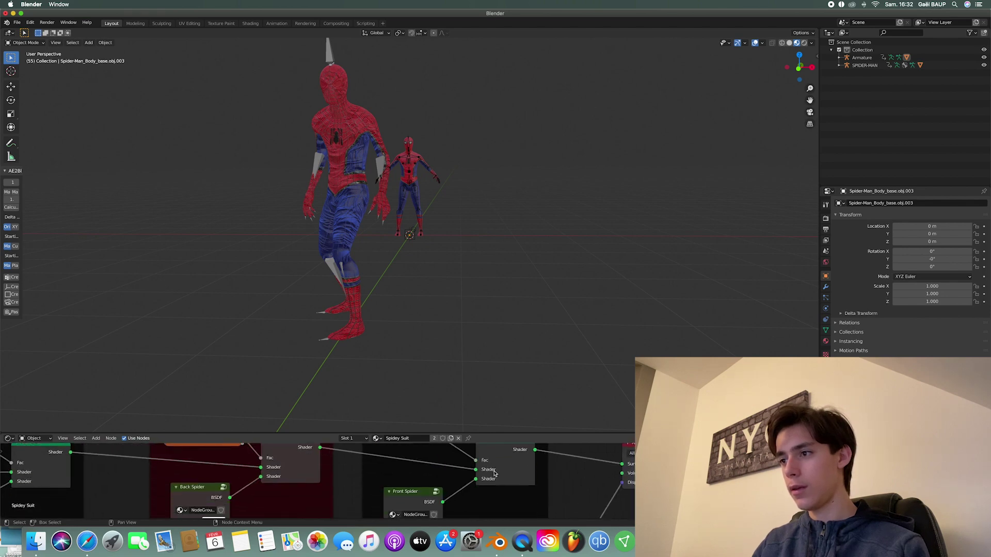
{"action": "scroll", "coordinate": [494, 474], "scroll_direction": "down", "scroll_amount": 10}
{"action": "scroll", "coordinate": [496, 472], "scroll_direction": "up", "scroll_amount": 1}
{"action": "scroll", "coordinate": [503, 475], "scroll_direction": "right", "scroll_amount": 2}
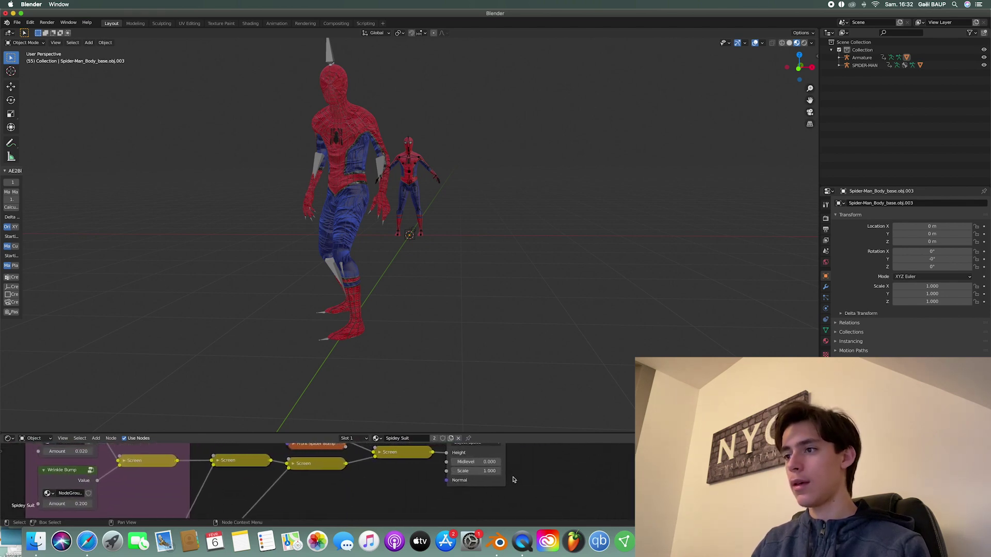
{"action": "left_click_drag", "start_coordinate": [476, 471], "coordinate": [498, 471]}
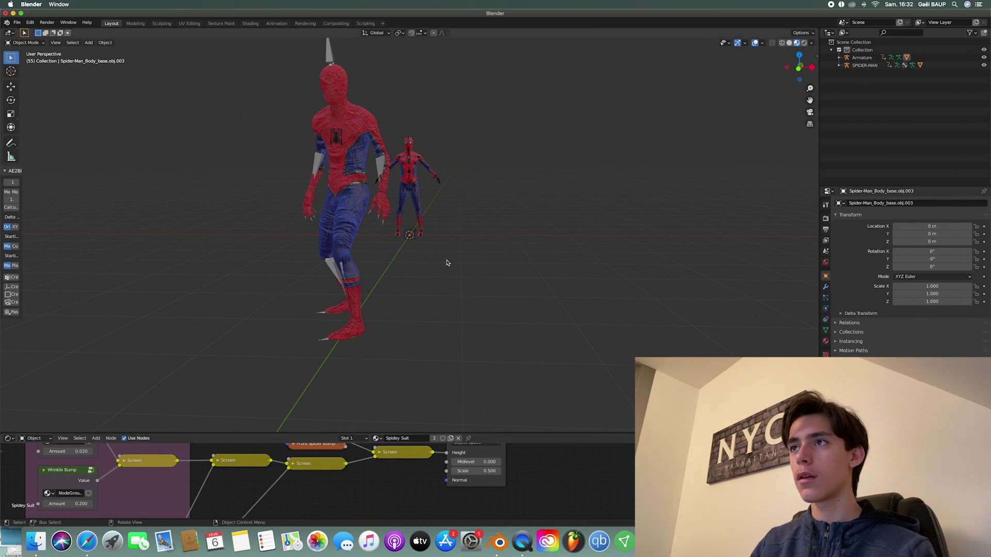
{"action": "scroll", "coordinate": [449, 263], "scroll_direction": "left", "scroll_amount": 10}
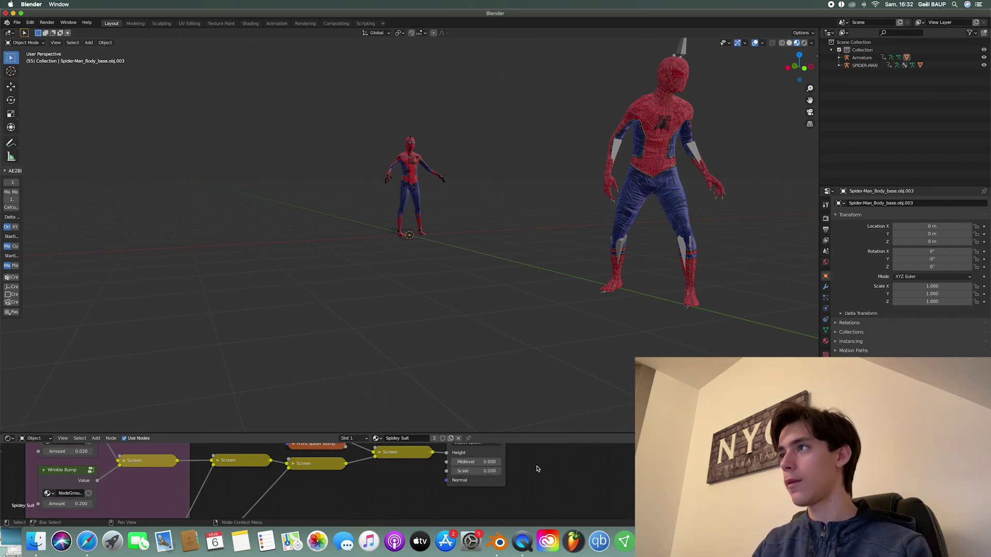
{"action": "scroll", "coordinate": [536, 468], "scroll_direction": "right", "scroll_amount": 3}
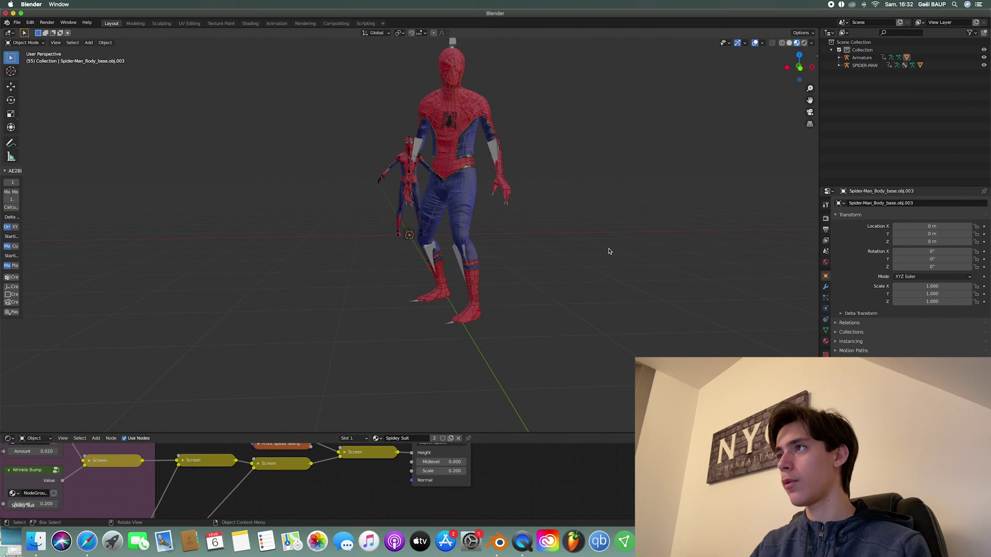
{"action": "scroll", "coordinate": [609, 251], "scroll_direction": "right", "scroll_amount": 5}
{"action": "scroll", "coordinate": [380, 210], "scroll_direction": "left", "scroll_amount": 10}
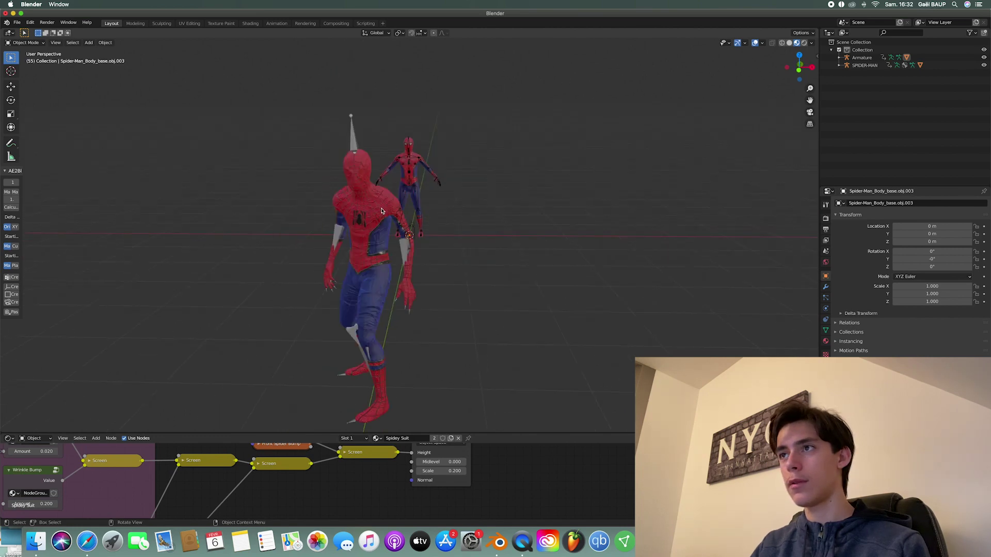
{"action": "scroll", "coordinate": [381, 210], "scroll_direction": "left", "scroll_amount": 15}
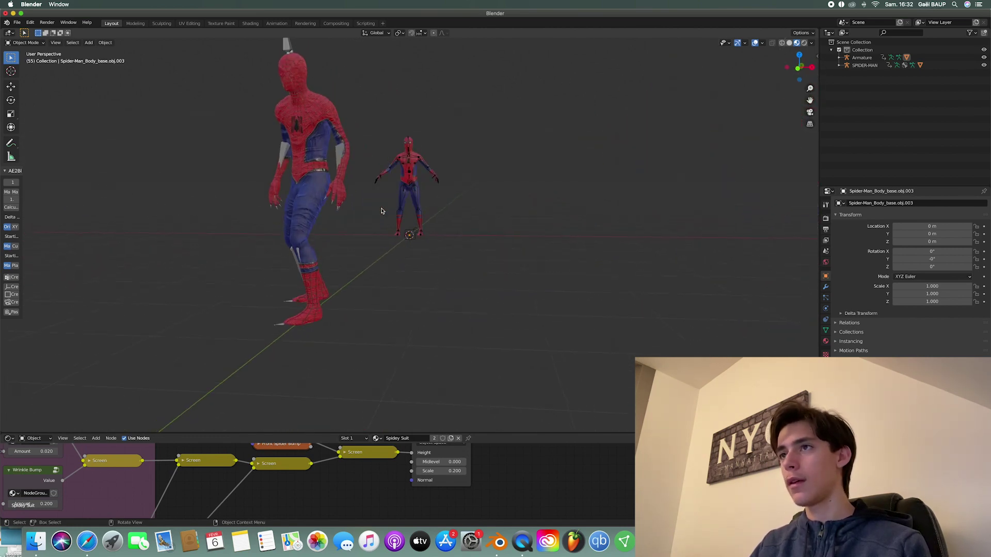
{"action": "scroll", "coordinate": [484, 235], "scroll_direction": "left", "scroll_amount": 10}
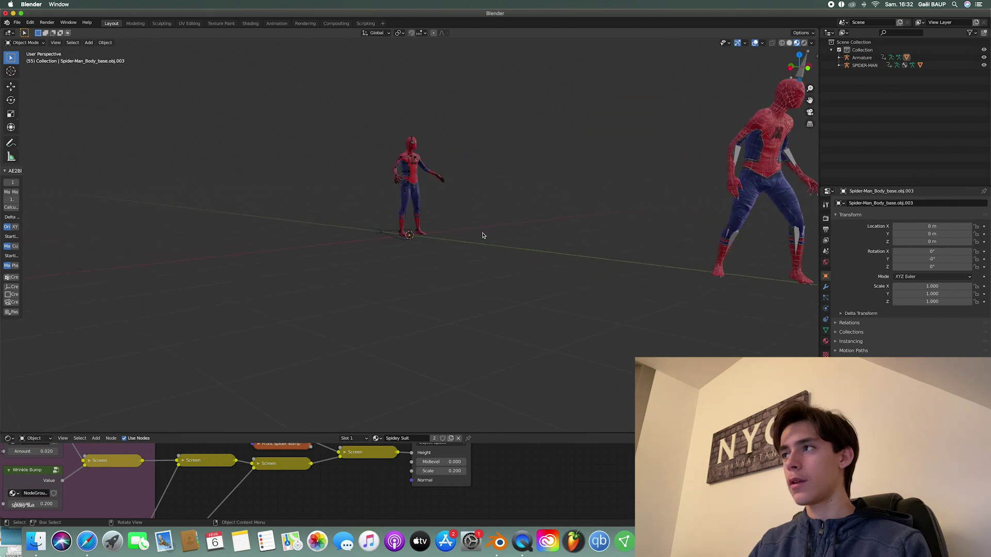
Delete the small appended SPIDER-MAN rig and its Spider-Man Body mesh, keeping only the animated character.
{"action": "left_click_drag", "start_coordinate": [503, 104], "coordinate": [349, 257]}
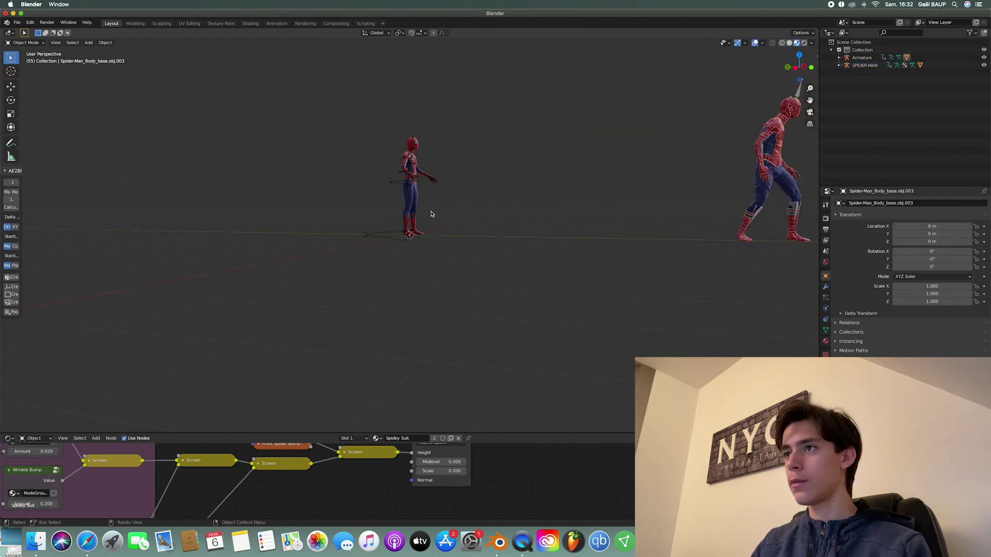
{"action": "left_click", "coordinate": [411, 192]}
{"action": "key", "text": "x"}
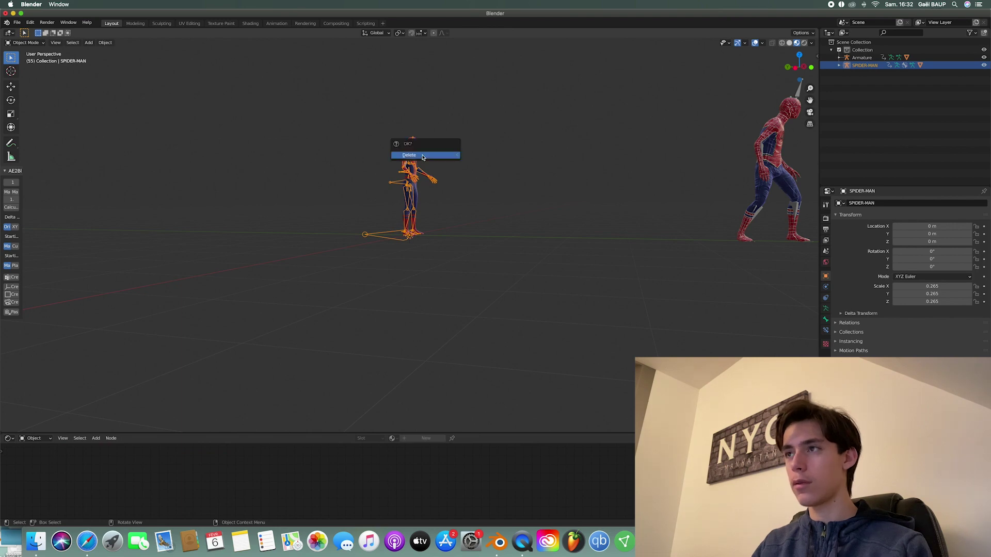
{"action": "left_click", "coordinate": [422, 156]}
{"action": "left_click", "coordinate": [432, 157]}
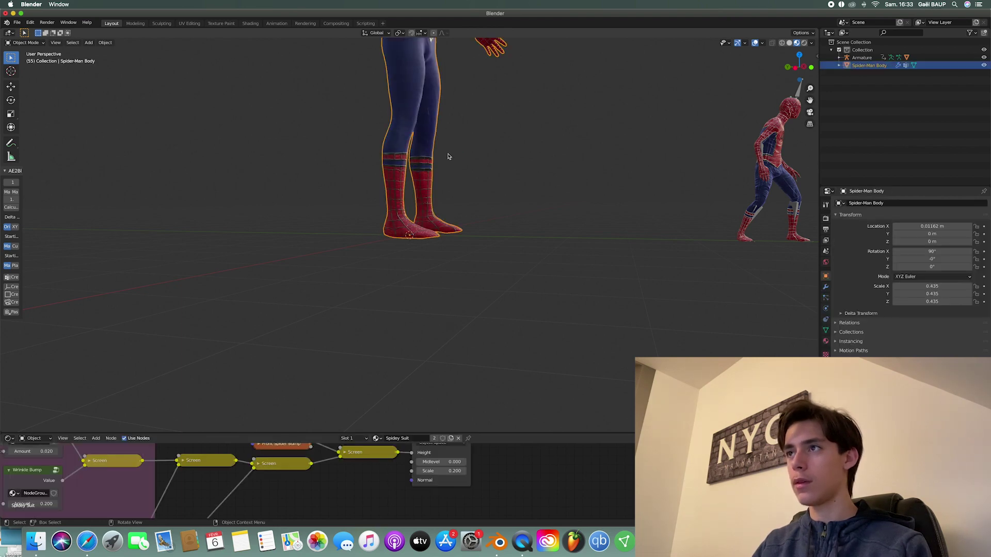
{"action": "key", "text": "x"}
{"action": "left_click", "coordinate": [449, 156]}
Select the animated character's body mesh and switch it to Edit Mode.
{"action": "scroll", "coordinate": [491, 171], "scroll_direction": "right", "scroll_amount": 10}
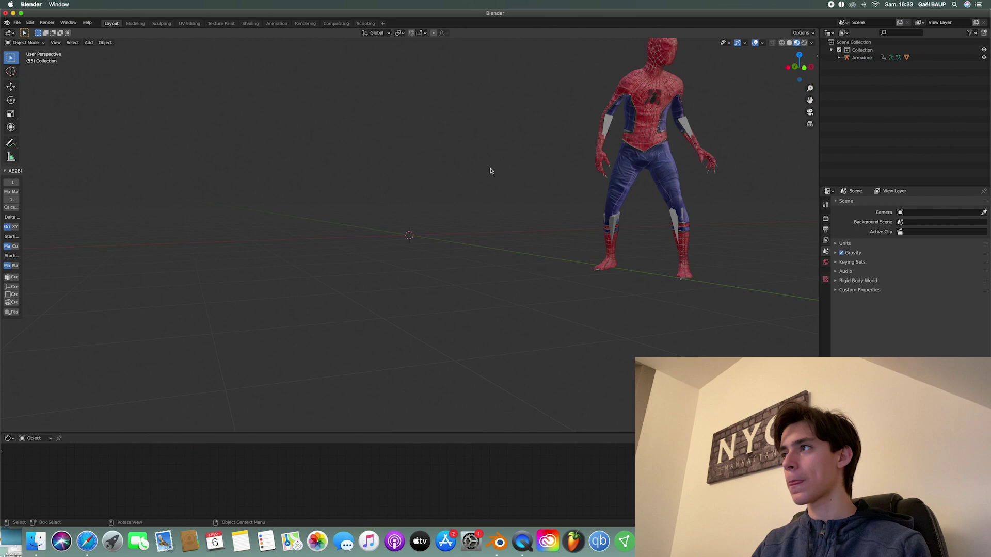
{"action": "scroll", "coordinate": [491, 171], "scroll_direction": "right", "scroll_amount": 3}
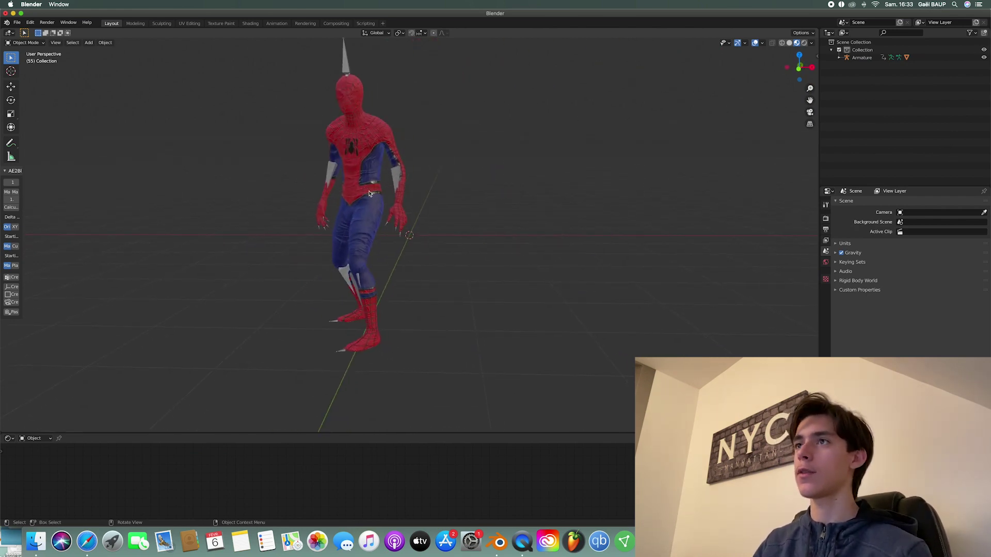
{"action": "scroll", "coordinate": [438, 154], "scroll_direction": "right", "scroll_amount": 3}
{"action": "scroll", "coordinate": [438, 155], "scroll_direction": "up", "scroll_amount": 6}
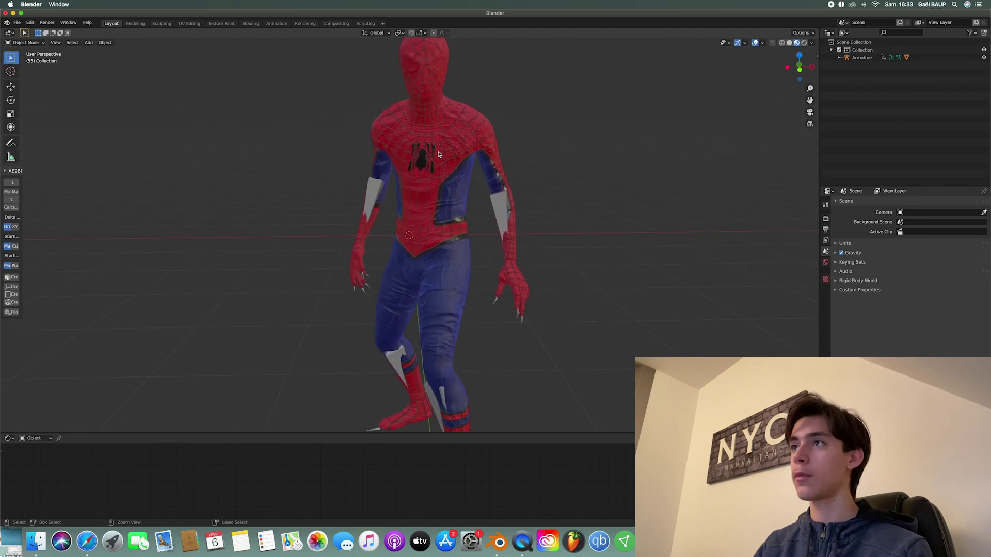
{"action": "scroll", "coordinate": [438, 155], "scroll_direction": "down", "scroll_amount": 5}
{"action": "scroll", "coordinate": [490, 196], "scroll_direction": "up", "scroll_amount": 3}
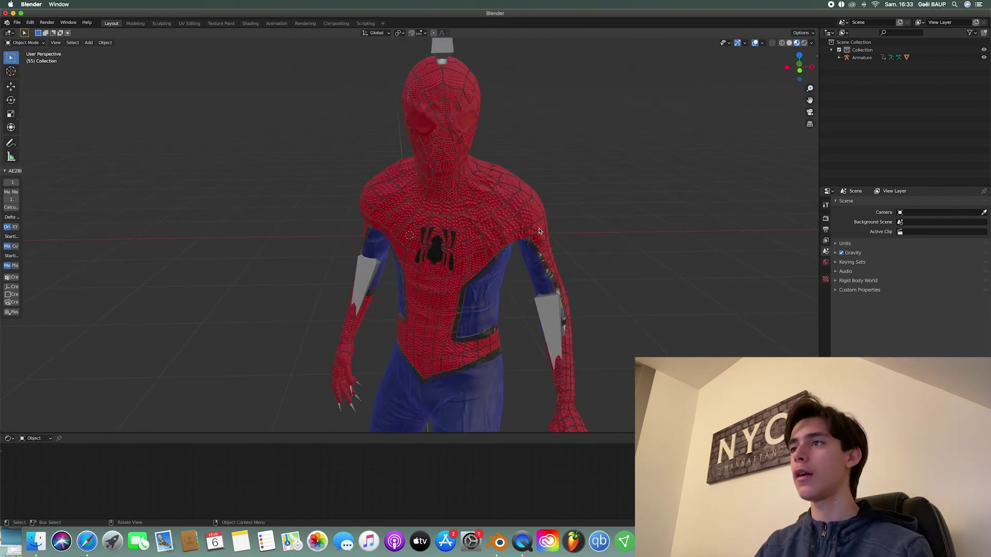
{"action": "left_click", "coordinate": [511, 219]}
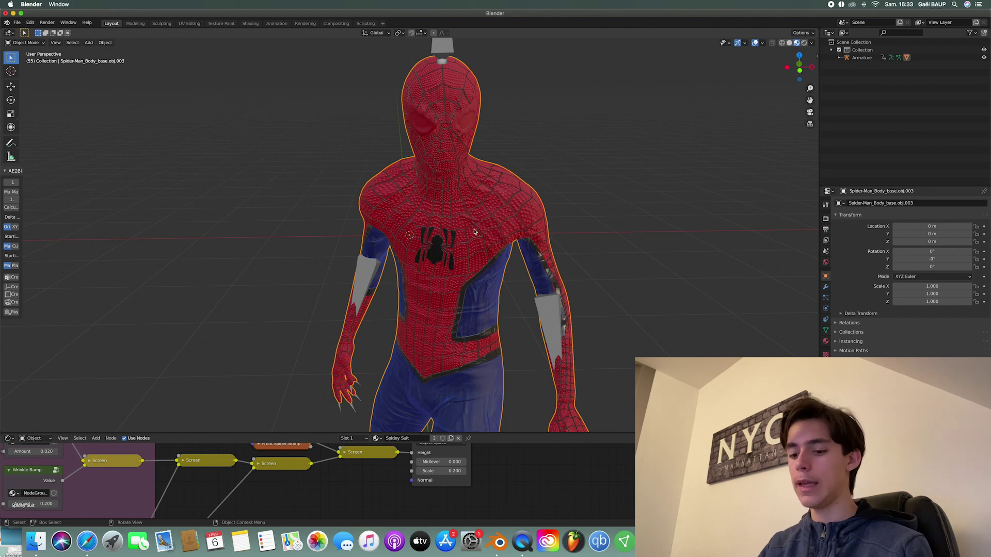
{"action": "key", "text": "Tab"}
Clear the mesh selection and activate the Lasso Select tool for working on the head.
{"action": "scroll", "coordinate": [473, 228], "scroll_direction": "down", "scroll_amount": 5}
{"action": "scroll", "coordinate": [473, 228], "scroll_direction": "up", "scroll_amount": 3}
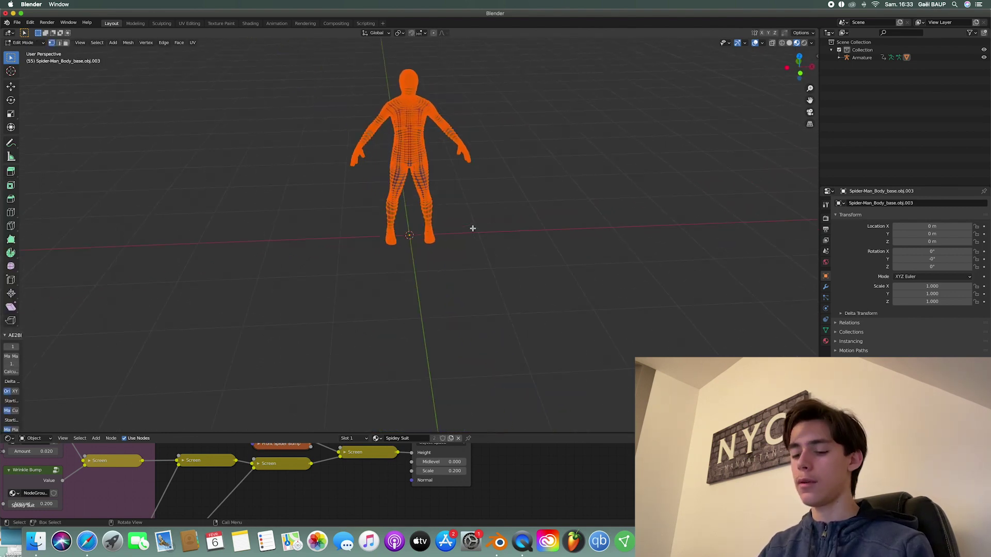
{"action": "scroll", "coordinate": [472, 228], "scroll_direction": "up", "scroll_amount": 6}
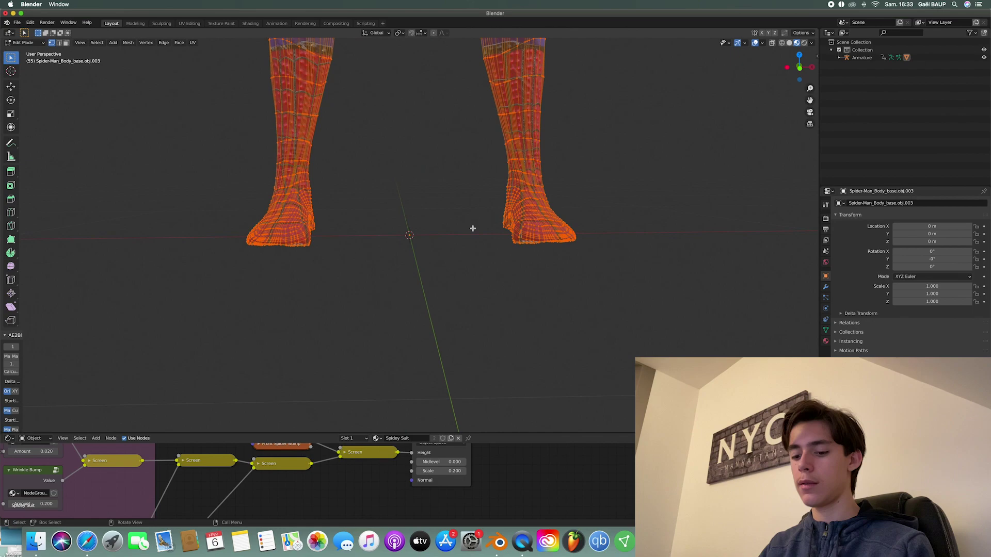
{"action": "scroll", "coordinate": [472, 228], "scroll_direction": "up", "scroll_amount": 15, "text": "shift"}
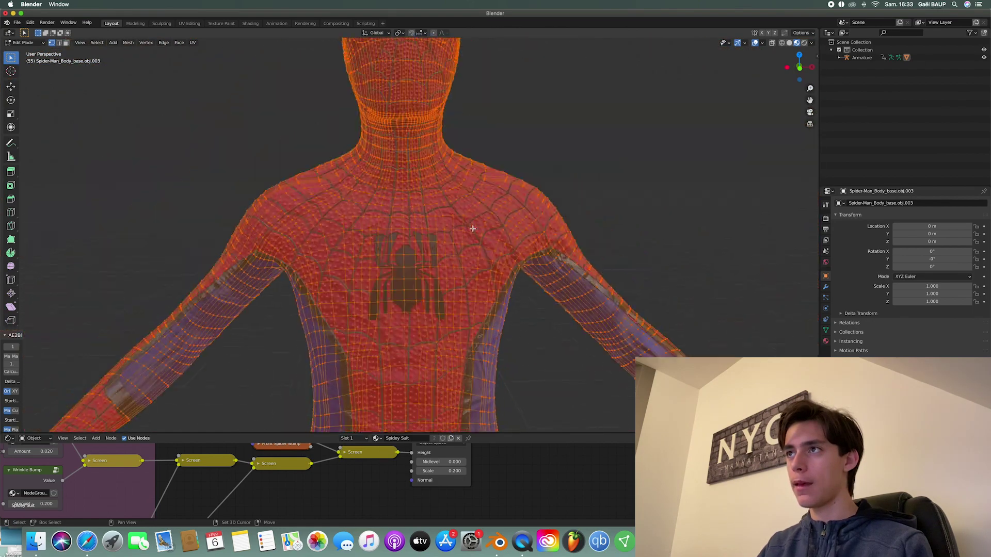
{"action": "scroll", "coordinate": [472, 228], "scroll_direction": "up", "scroll_amount": 2, "text": "shift"}
{"action": "scroll", "coordinate": [472, 229], "scroll_direction": "up", "scroll_amount": 2}
{"action": "scroll", "coordinate": [472, 229], "scroll_direction": "up", "scroll_amount": 4, "text": "ctrl"}
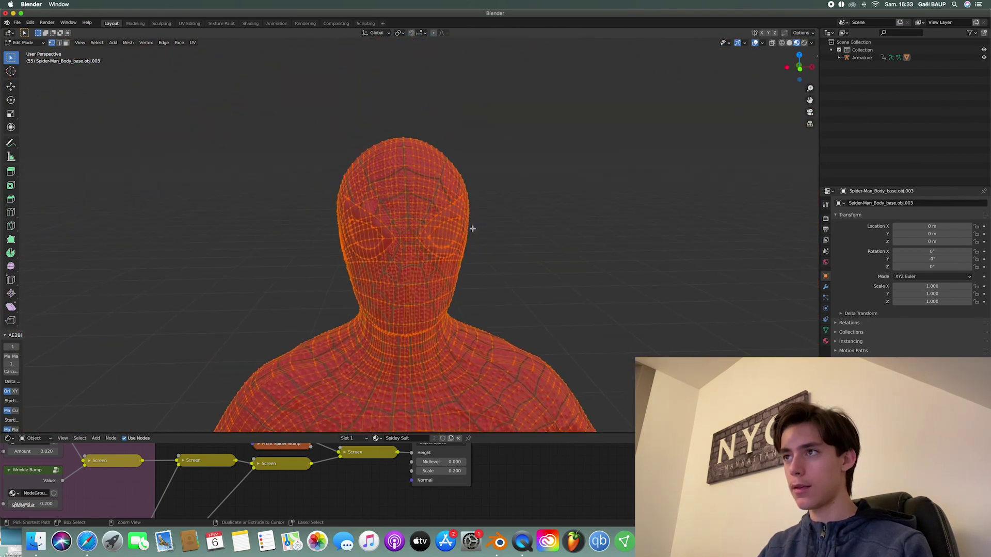
{"action": "scroll", "coordinate": [473, 228], "scroll_direction": "up", "scroll_amount": 3, "text": "ctrl"}
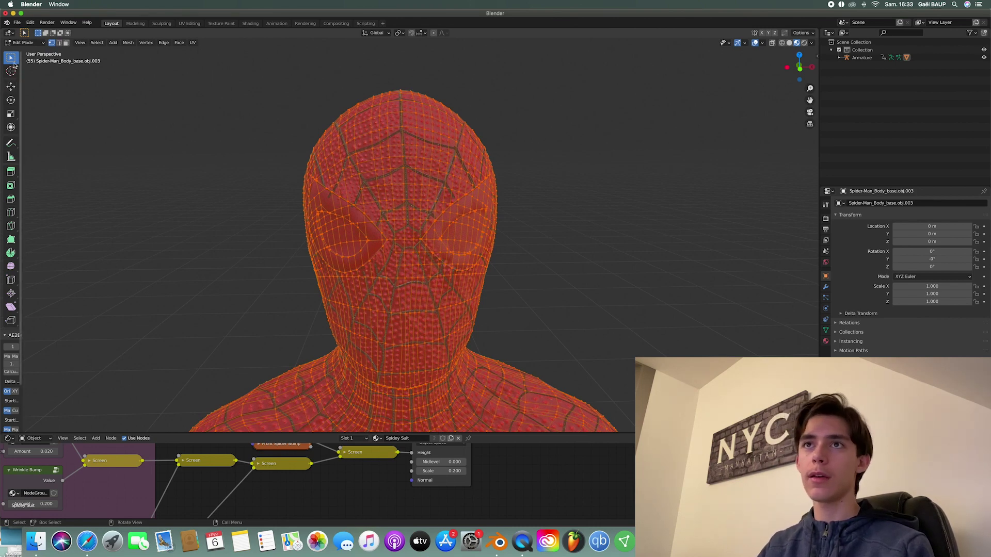
{"action": "left_click", "coordinate": [255, 111]}
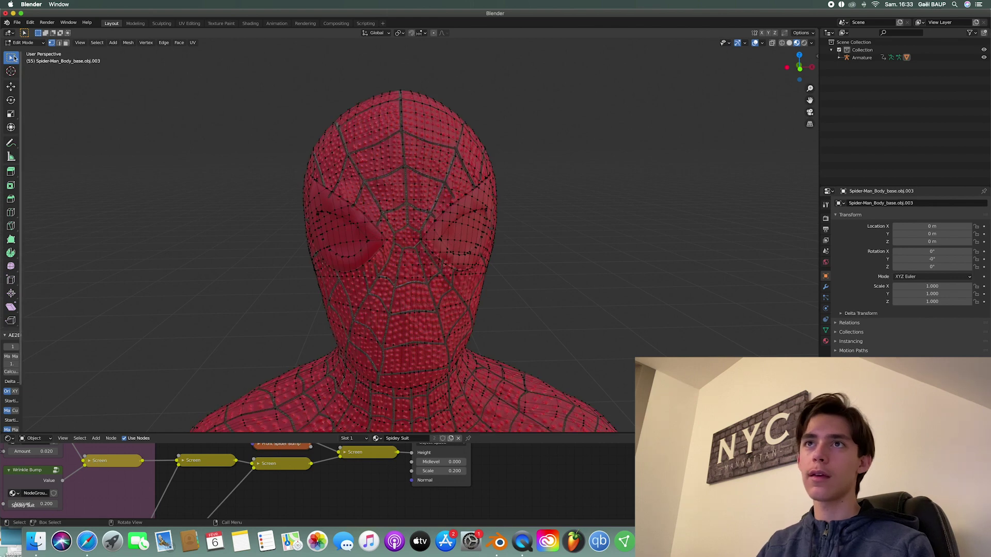
{"action": "left_click", "coordinate": [14, 58]}
{"action": "left_click", "coordinate": [65, 109]}
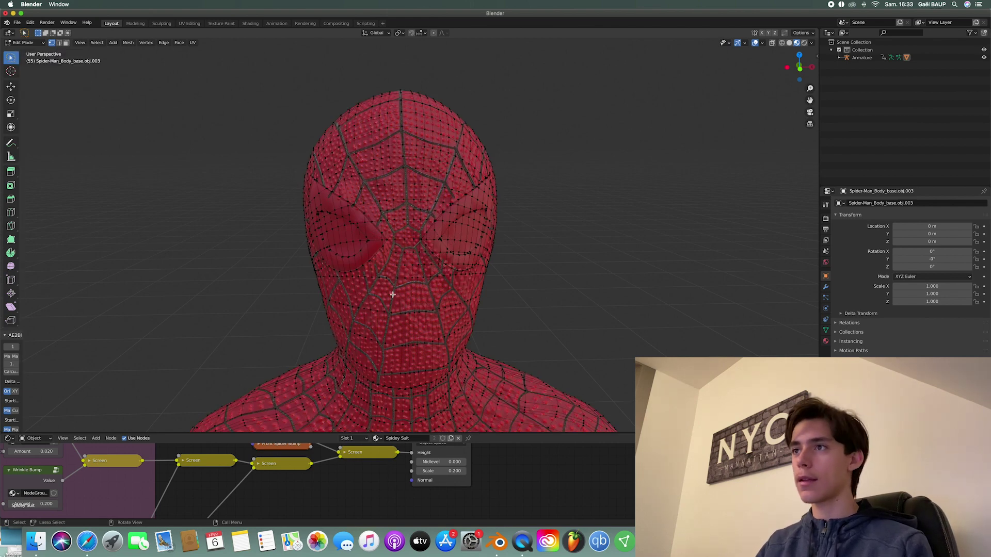
Try a vertex lasso selection on one eye, and switch to face select mode with nothing selected.
{"action": "middle_click_drag", "start_coordinate": [443, 246], "coordinate": [404, 220]}
{"action": "scroll", "coordinate": [404, 221], "scroll_direction": "up", "scroll_amount": 3}
{"action": "scroll", "coordinate": [382, 171], "scroll_direction": "down", "scroll_amount": 2}
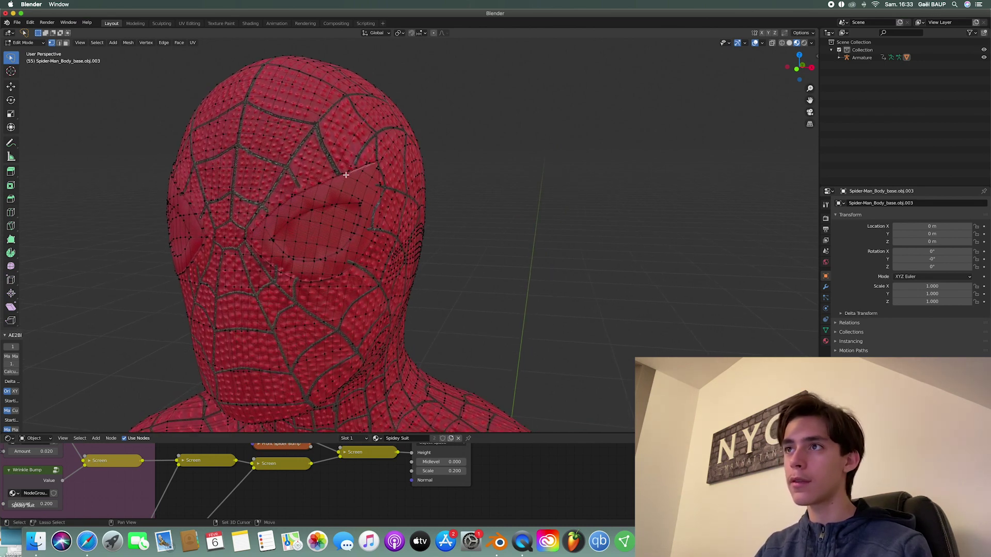
{"action": "mouse_move", "coordinate": [265, 222]}
{"action": "left_mouse_down"}
{"action": "mouse_move", "coordinate": [261, 258]}
{"action": "mouse_move", "coordinate": [361, 248]}
{"action": "mouse_move", "coordinate": [377, 170]}
{"action": "left_mouse_up"}
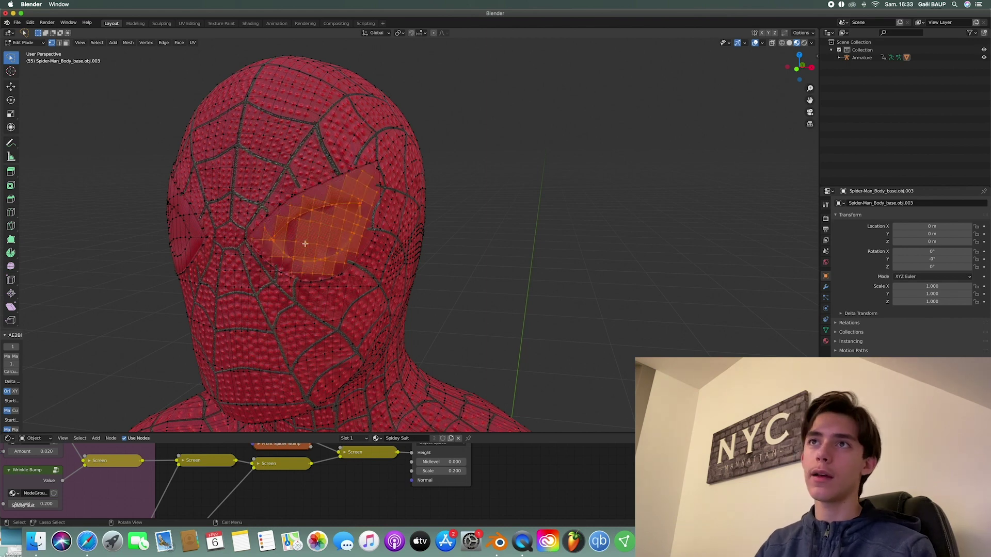
{"action": "left_click", "coordinate": [66, 43]}
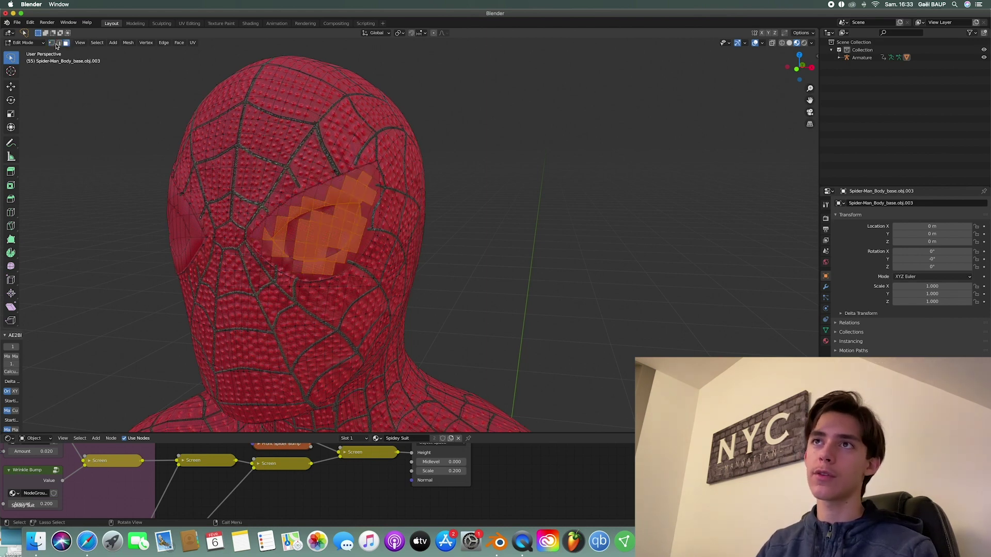
{"action": "left_click", "coordinate": [532, 195]}
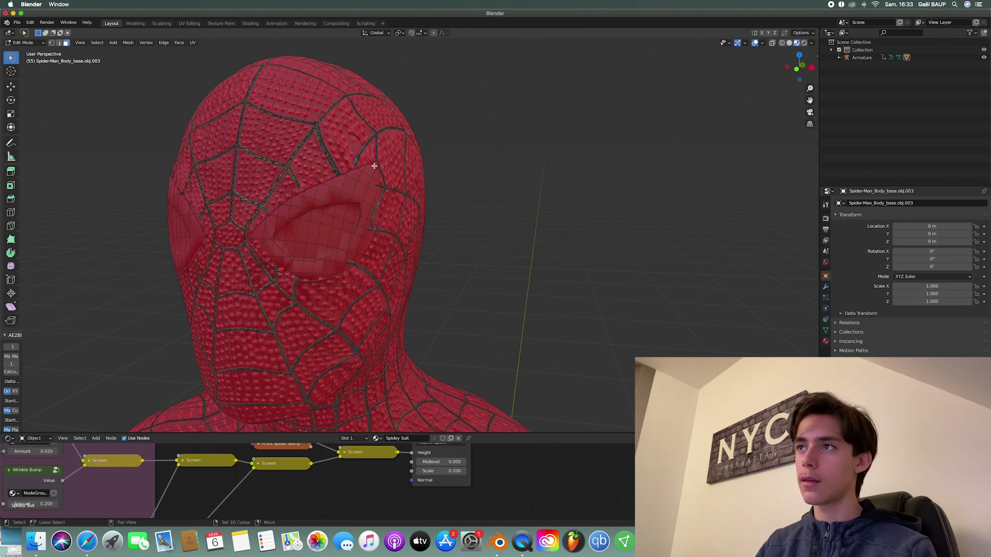
Lasso-select all the faces of both eye lenses on the mask.
{"action": "left_click_drag", "start_coordinate": [374, 165], "coordinate": [334, 276]}
{"action": "middle_click_drag", "start_coordinate": [433, 180], "coordinate": [557, 183]}
{"action": "mouse_move", "coordinate": [377, 162]}
{"action": "left_mouse_down", "text": "shift"}
{"action": "mouse_move", "coordinate": [438, 191]}
{"action": "mouse_move", "coordinate": [385, 217]}
{"action": "left_mouse_up", "text": "shift"}
{"action": "middle_click_drag", "start_coordinate": [467, 201], "coordinate": [475, 185]}
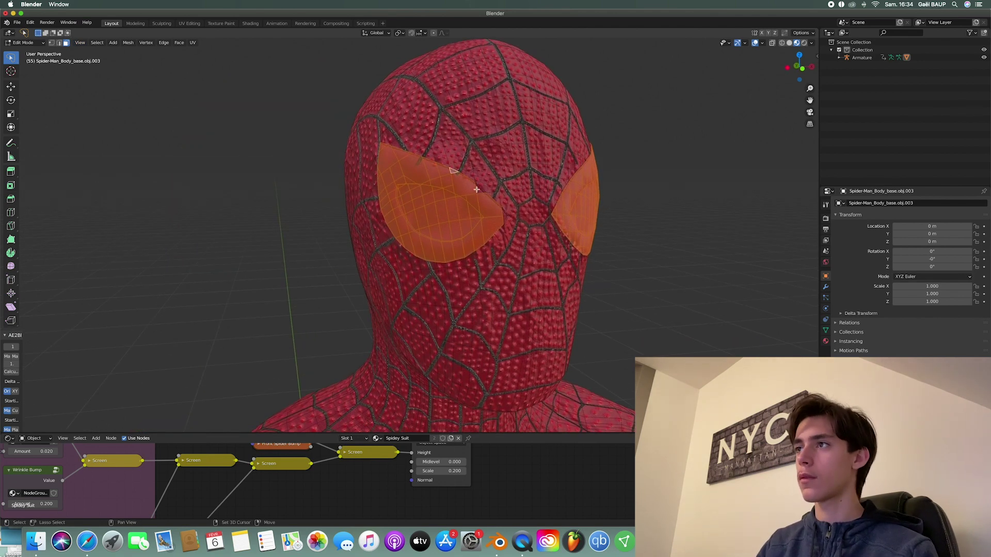
{"action": "left_click", "coordinate": [506, 220], "text": "shift"}
{"action": "scroll", "coordinate": [520, 217], "scroll_direction": "right", "scroll_amount": 5}
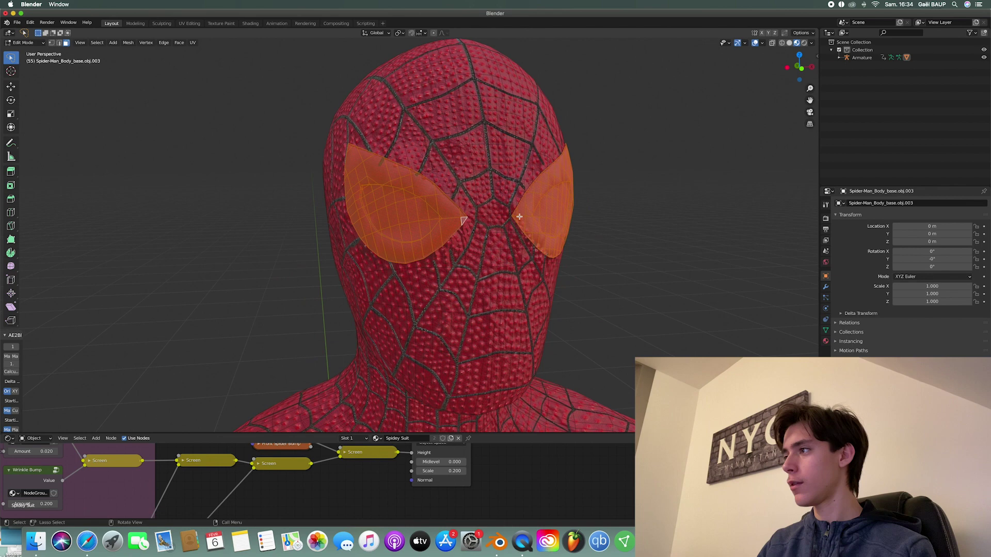
Add a second material slot with a new material to the body mesh and assign it to the selected eye faces.
{"action": "left_click", "coordinate": [826, 342]}
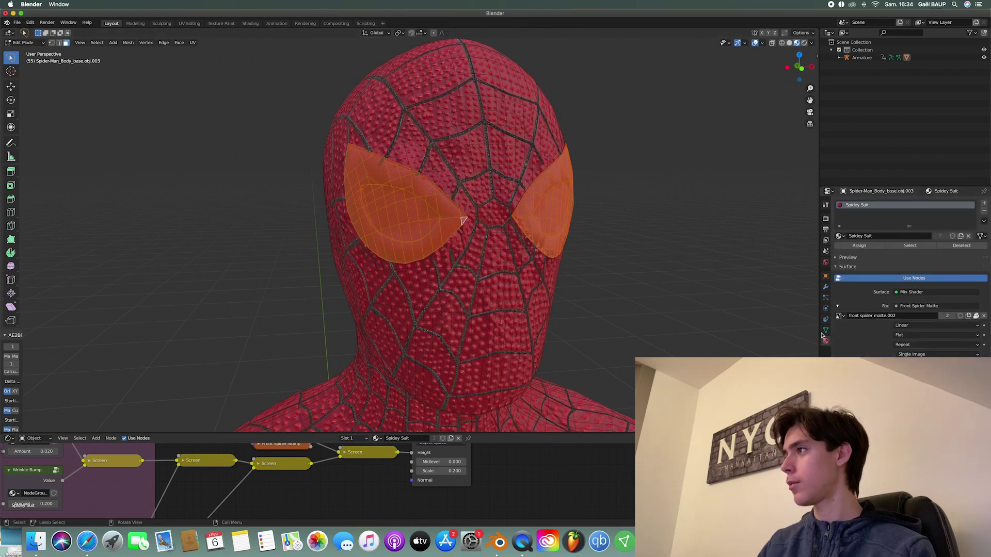
{"action": "left_click", "coordinate": [984, 204]}
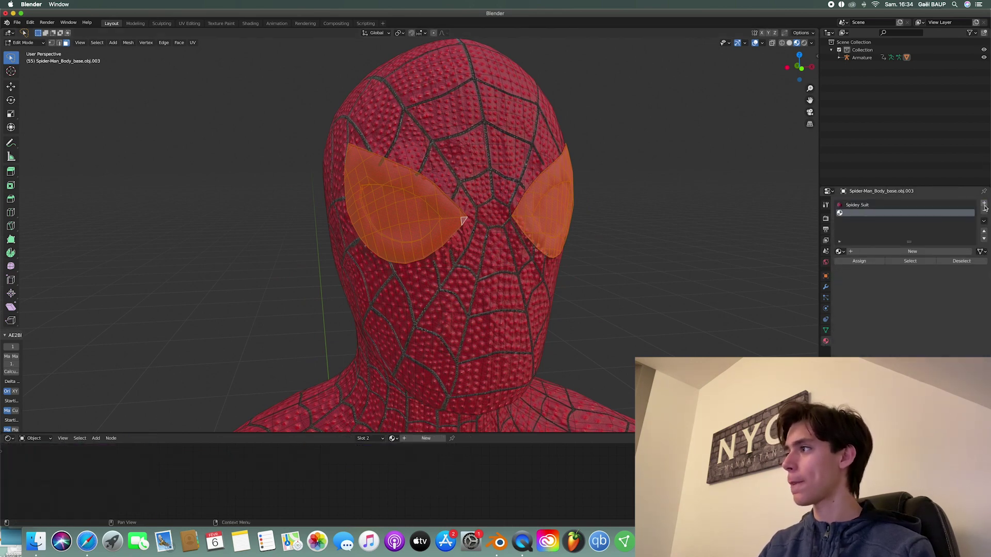
{"action": "left_click", "coordinate": [897, 252]}
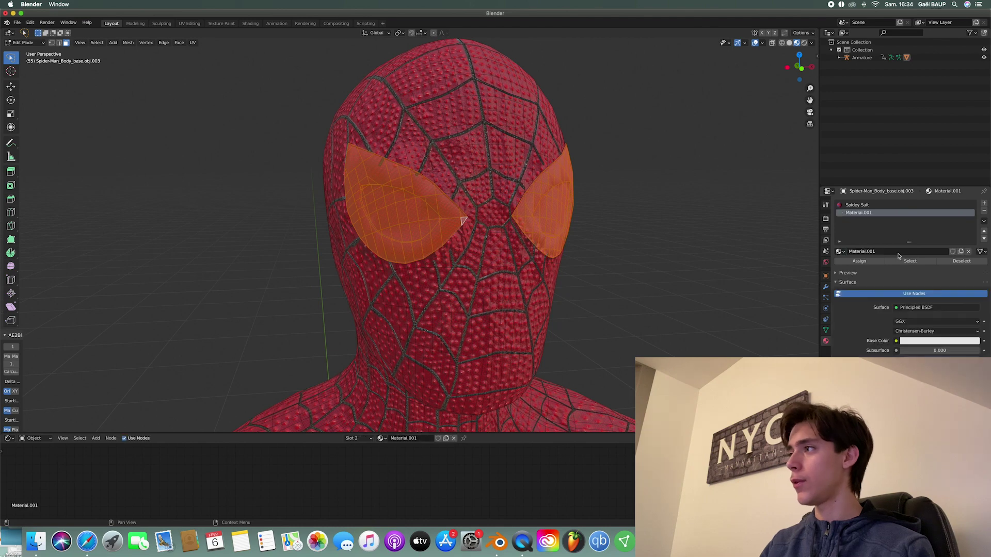
{"action": "left_click", "coordinate": [871, 263]}
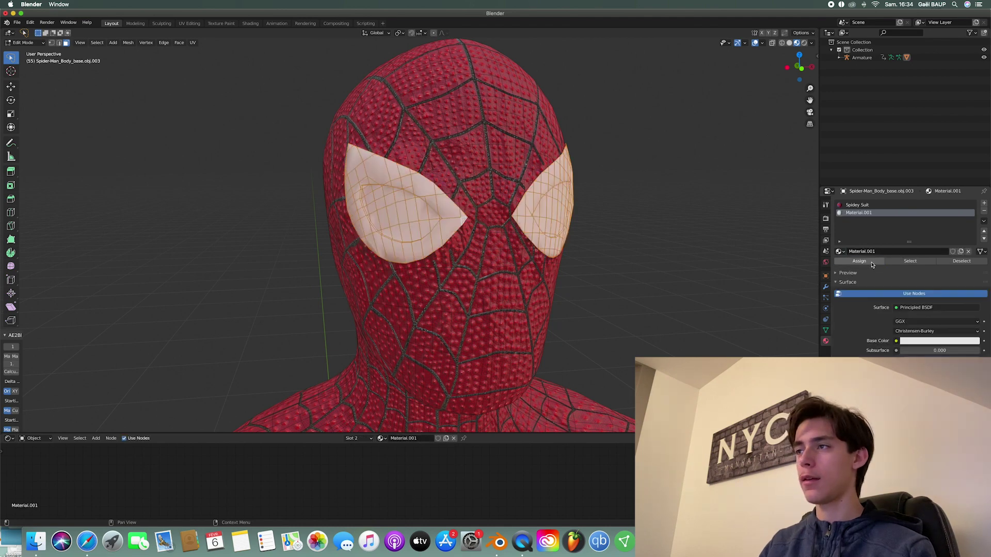
Leave Edit Mode on the body mesh and inspect the mask's eyes with their newly assigned material.
{"action": "scroll", "coordinate": [540, 133], "scroll_direction": "right", "scroll_amount": 10}
{"action": "scroll", "coordinate": [540, 133], "scroll_direction": "left", "scroll_amount": 5}
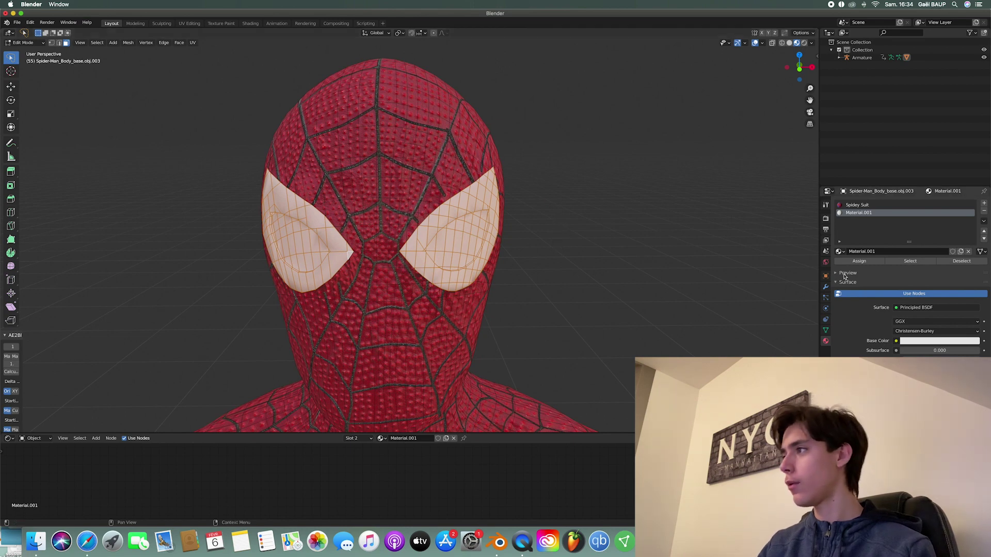
{"action": "key", "text": "Tab"}
{"action": "key", "text": "h"}
{"action": "scroll", "coordinate": [554, 258], "scroll_direction": "left", "scroll_amount": 2}
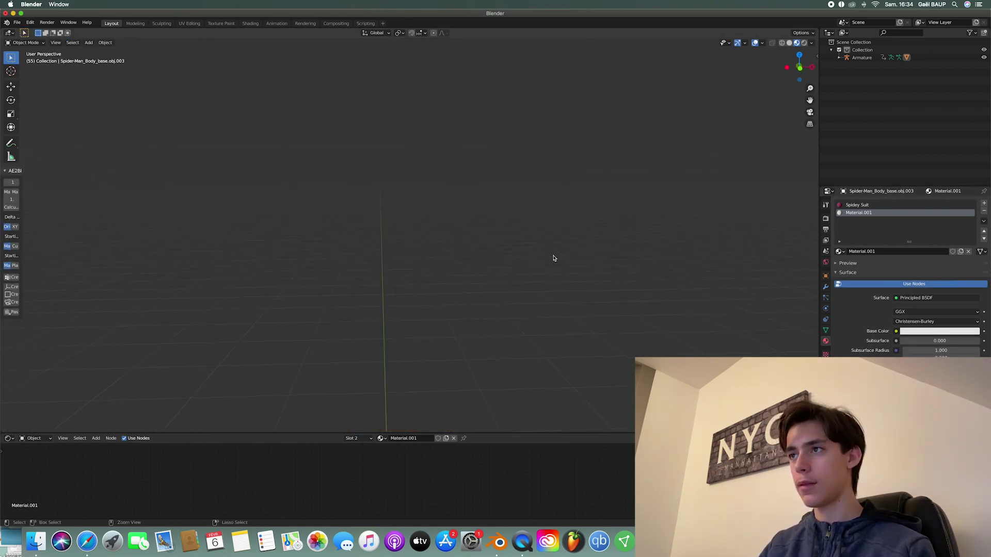
{"action": "scroll", "coordinate": [554, 258], "scroll_direction": "down", "scroll_amount": 8, "text": "ctrl"}
{"action": "scroll", "coordinate": [553, 258], "scroll_direction": "up", "scroll_amount": 8}
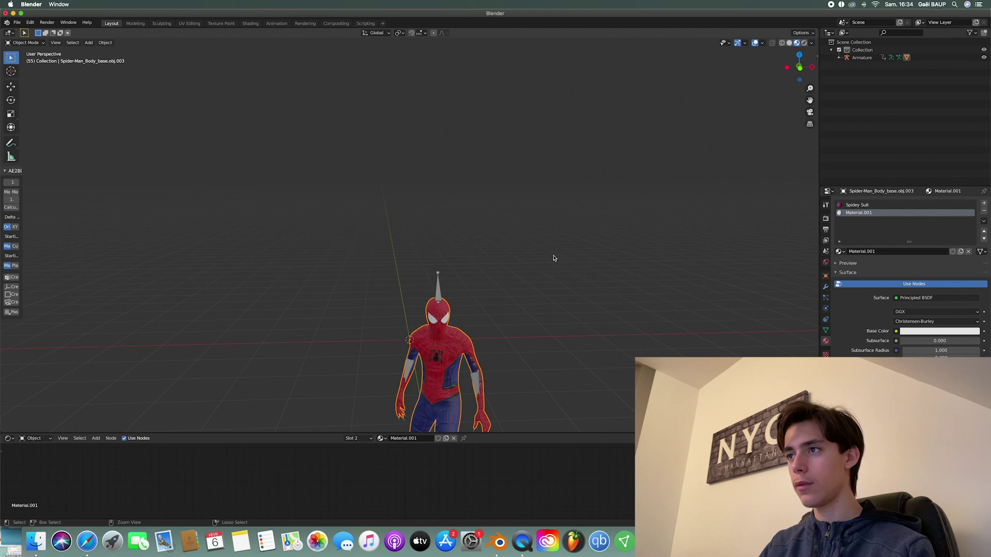
{"action": "scroll", "coordinate": [554, 258], "scroll_direction": "up", "scroll_amount": 3, "text": "ctrl"}
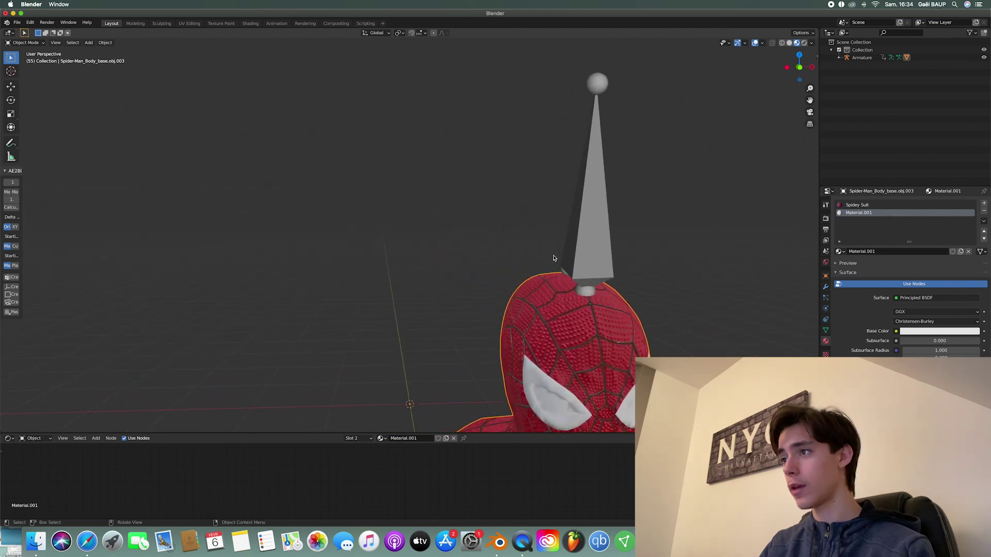
{"action": "scroll", "coordinate": [554, 258], "scroll_direction": "right", "scroll_amount": 5}
{"action": "scroll", "coordinate": [554, 258], "scroll_direction": "down", "scroll_amount": 3}
{"action": "scroll", "coordinate": [553, 258], "scroll_direction": "right", "scroll_amount": 3}
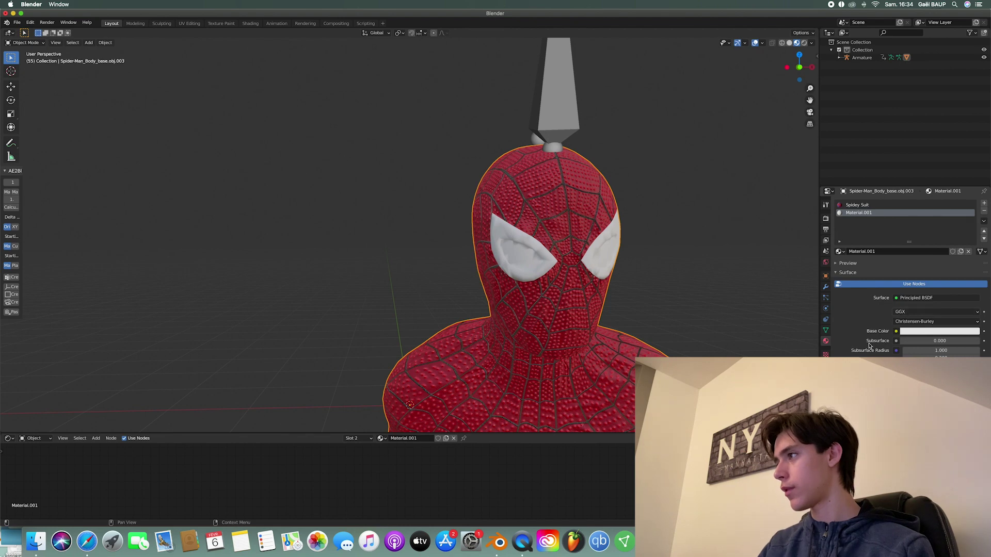
Set the base color of the eye material, Material.001, to black.
{"action": "scroll", "coordinate": [869, 345], "scroll_direction": "down", "scroll_amount": 3}
{"action": "left_click", "coordinate": [921, 289]}
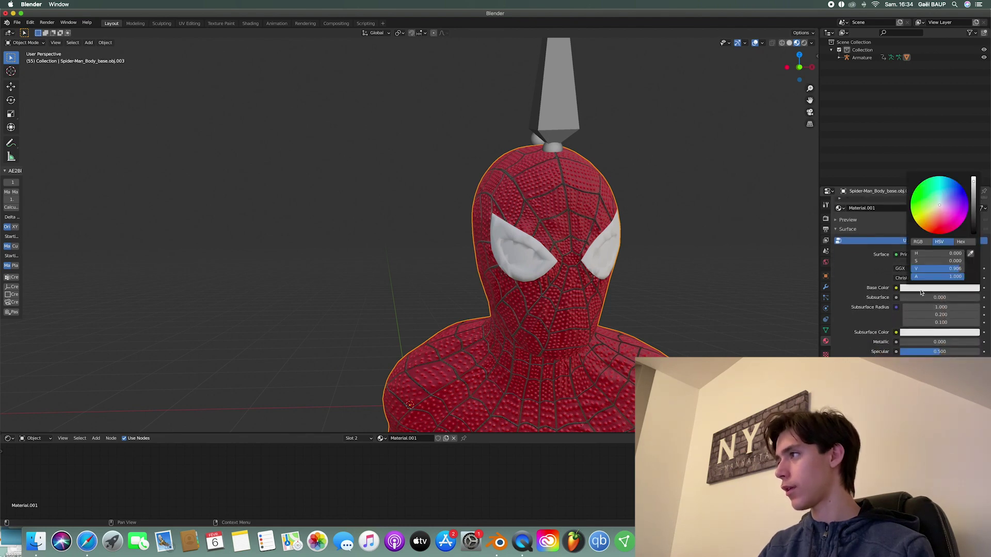
{"action": "left_click_drag", "start_coordinate": [975, 203], "coordinate": [974, 233]}
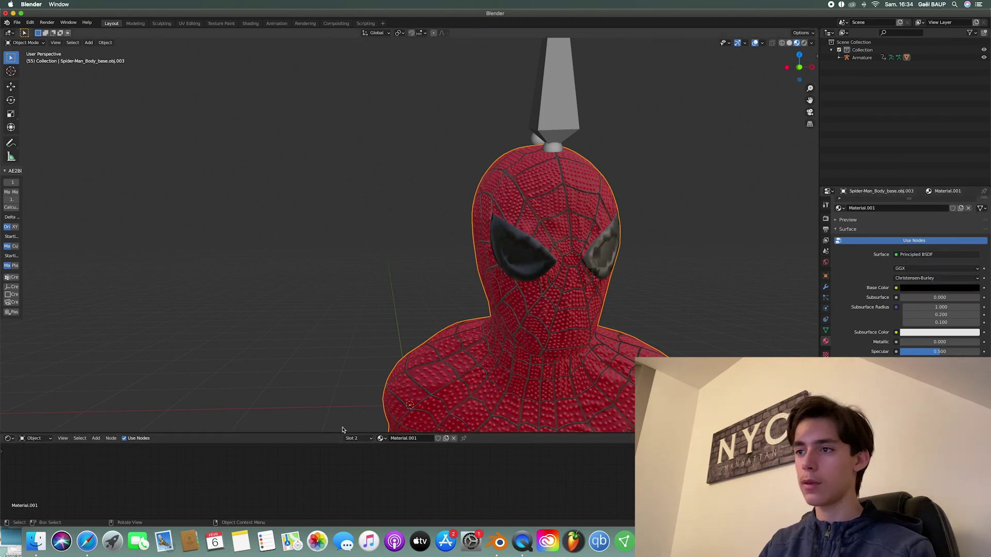
Enlarge the shader editor area and bring Material.001's Principled BSDF node into readable view.
{"action": "scroll", "coordinate": [346, 481], "scroll_direction": "down", "scroll_amount": 6, "text": "ctrl"}
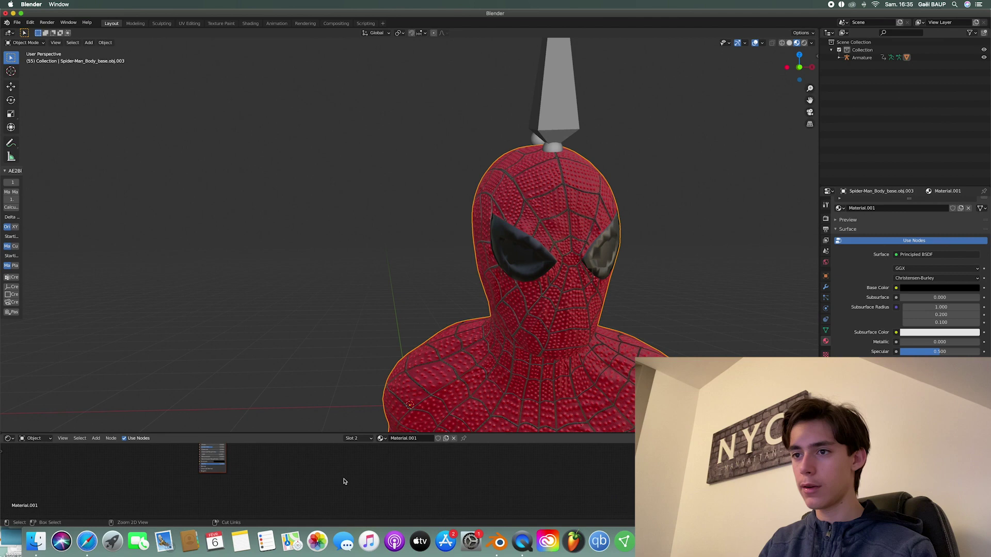
{"action": "scroll", "coordinate": [334, 468], "scroll_direction": "left", "scroll_amount": 5}
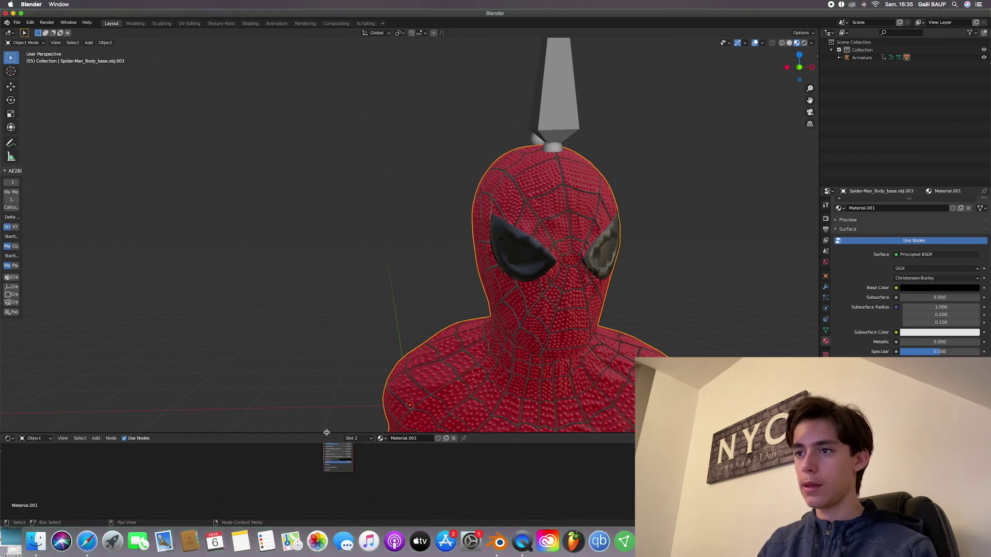
{"action": "left_click_drag", "start_coordinate": [328, 433], "coordinate": [338, 368]}
{"action": "scroll", "coordinate": [374, 440], "scroll_direction": "up", "scroll_amount": 4}
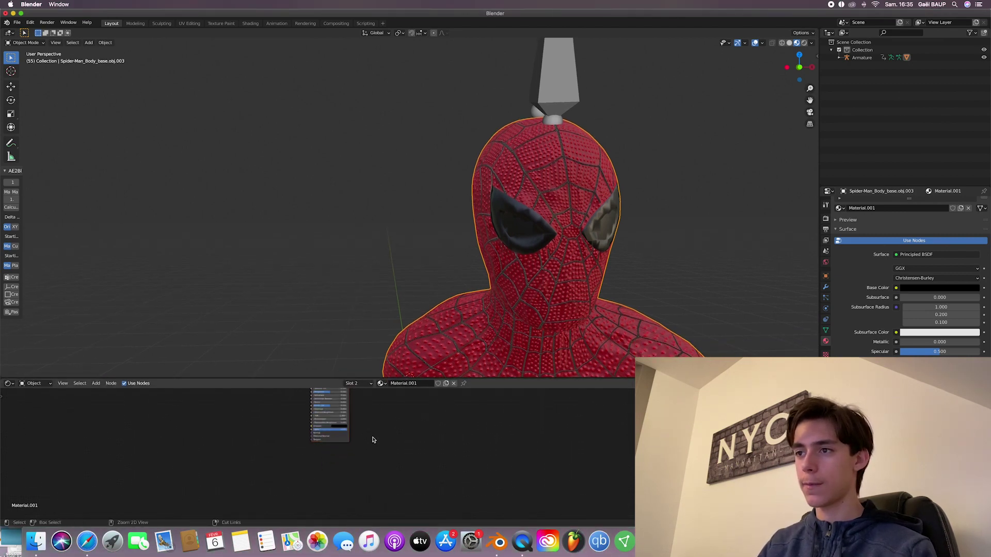
{"action": "scroll", "coordinate": [372, 439], "scroll_direction": "up", "scroll_amount": 5}
{"action": "scroll", "coordinate": [371, 439], "scroll_direction": "up", "scroll_amount": 3, "text": "ctrl"}
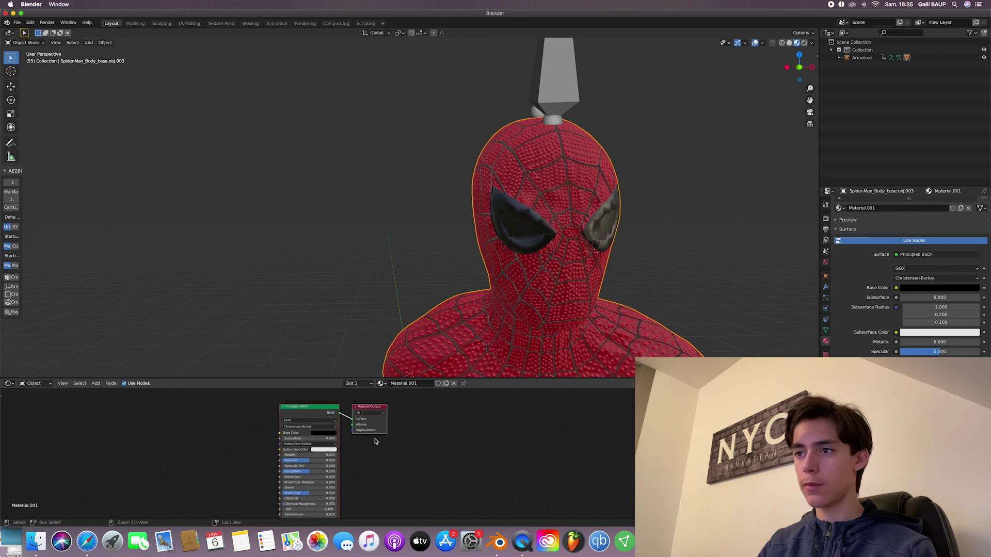
Give Material.001 a glossy black look with metallic at 0.600 and roughness at about 0.3.
{"action": "left_click", "coordinate": [321, 430]}
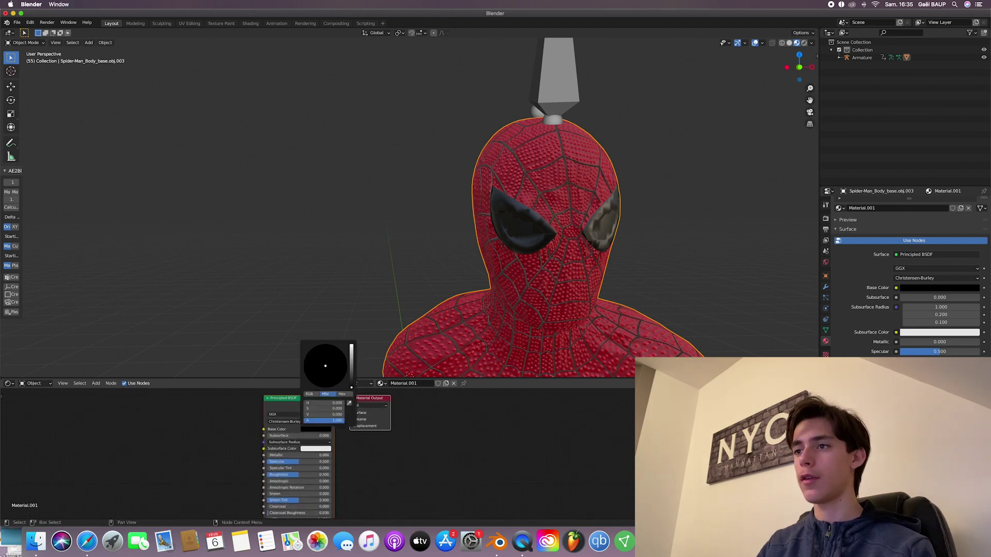
{"action": "left_click_drag", "start_coordinate": [351, 384], "coordinate": [391, 478]}
{"action": "scroll", "coordinate": [347, 450], "scroll_direction": "down", "scroll_amount": 3}
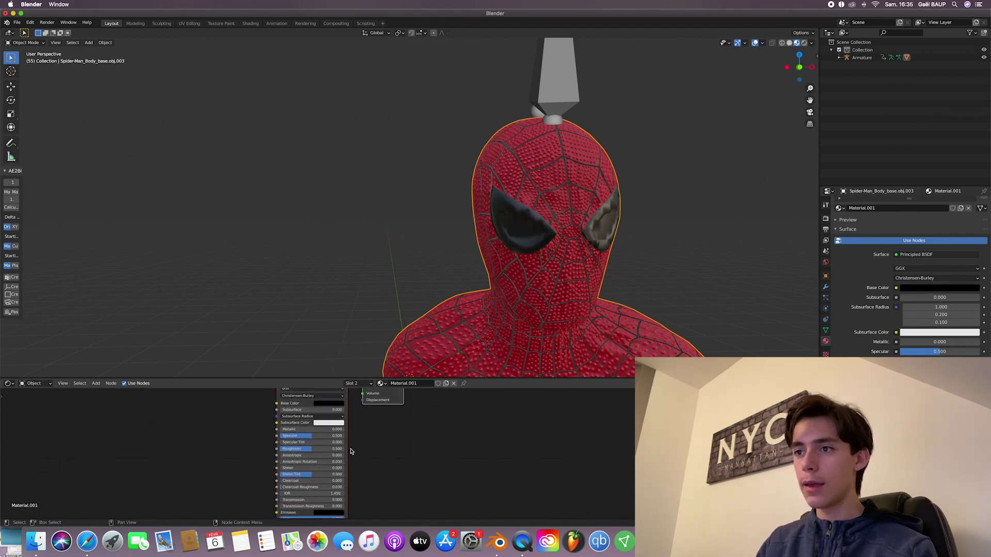
{"action": "left_click_drag", "start_coordinate": [314, 429], "coordinate": [298, 449]}
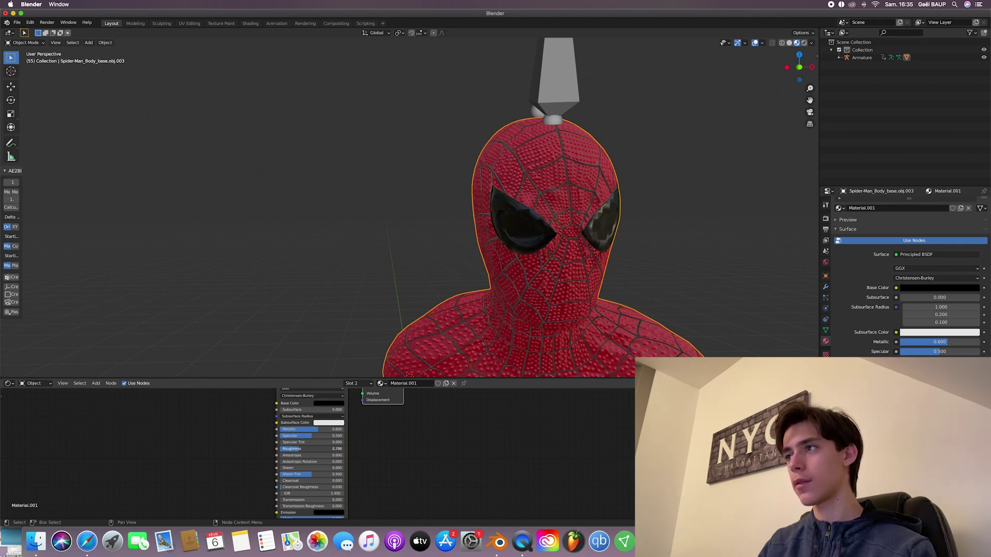
{"action": "scroll", "coordinate": [423, 170], "scroll_direction": "right", "scroll_amount": 10}
{"action": "scroll", "coordinate": [422, 170], "scroll_direction": "up", "scroll_amount": 5}
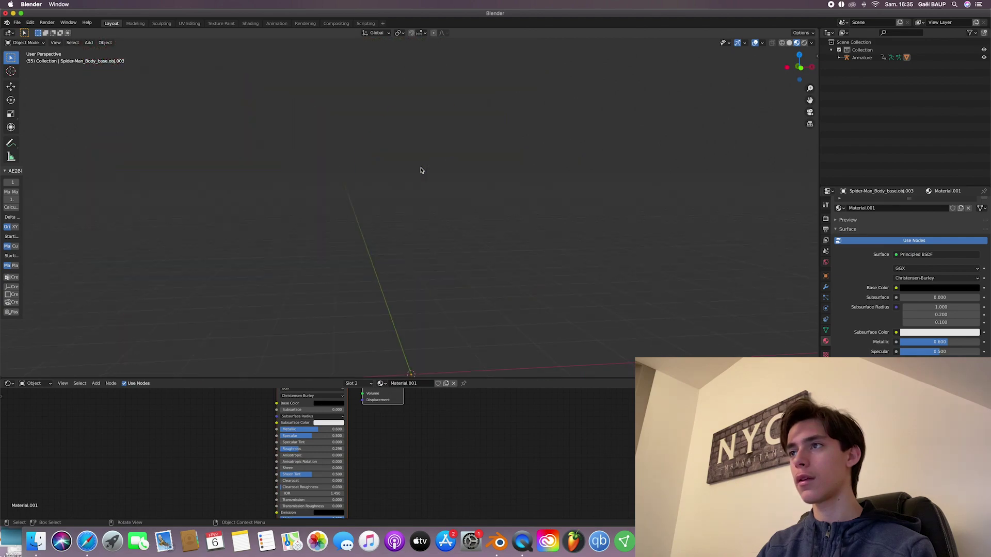
{"action": "scroll", "coordinate": [421, 170], "scroll_direction": "up", "scroll_amount": 10}
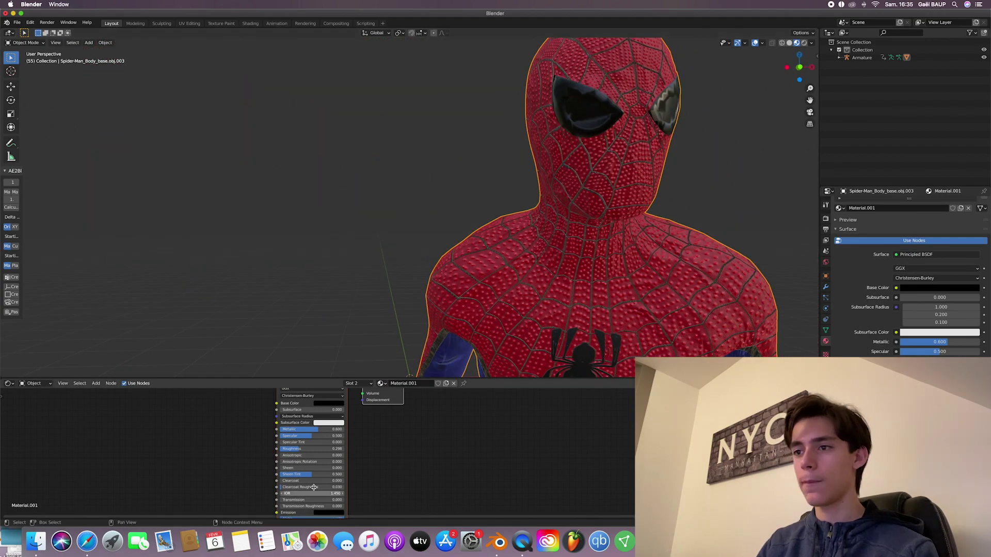
{"action": "scroll", "coordinate": [286, 430], "scroll_direction": "down", "scroll_amount": 2}
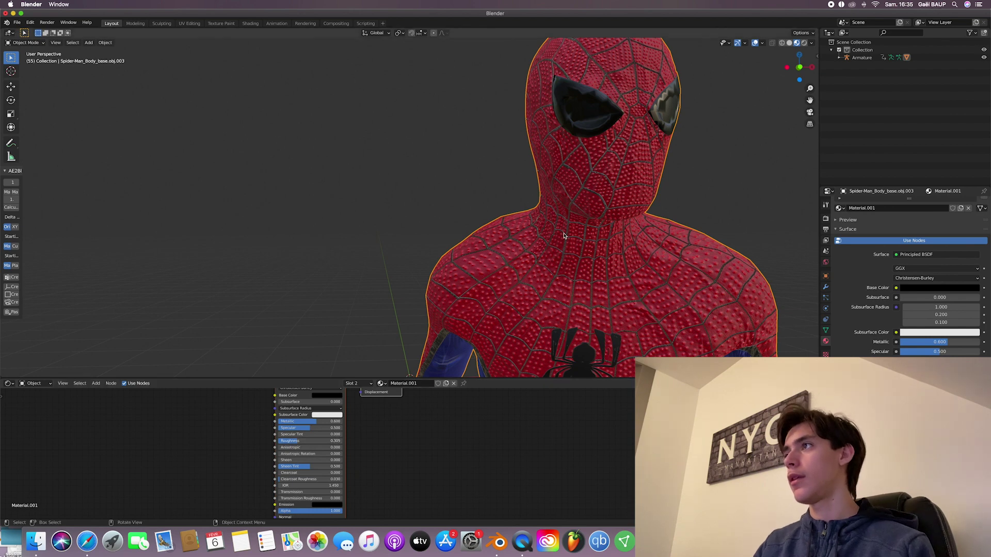
Enter Edit Mode on the body mesh and replace the old eye selection with a single face on one eye's inner lens.
{"action": "scroll", "coordinate": [564, 236], "scroll_direction": "right", "scroll_amount": 10}
{"action": "scroll", "coordinate": [564, 236], "scroll_direction": "left", "scroll_amount": 4}
{"action": "scroll", "coordinate": [564, 236], "scroll_direction": "left", "scroll_amount": 5}
{"action": "scroll", "coordinate": [564, 236], "scroll_direction": "down", "scroll_amount": 5}
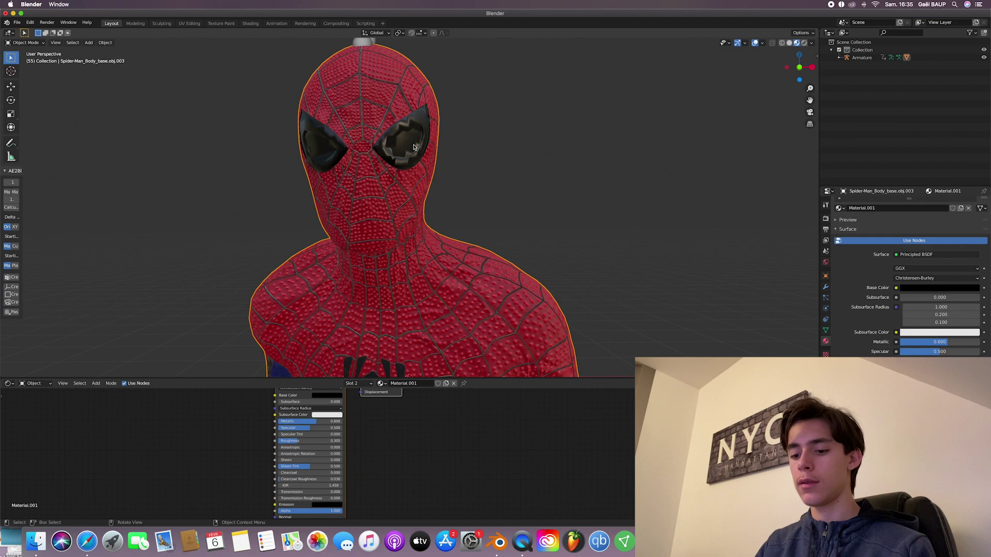
{"action": "key", "text": "Tab"}
{"action": "scroll", "coordinate": [454, 174], "scroll_direction": "up", "scroll_amount": 10, "text": "ctrl"}
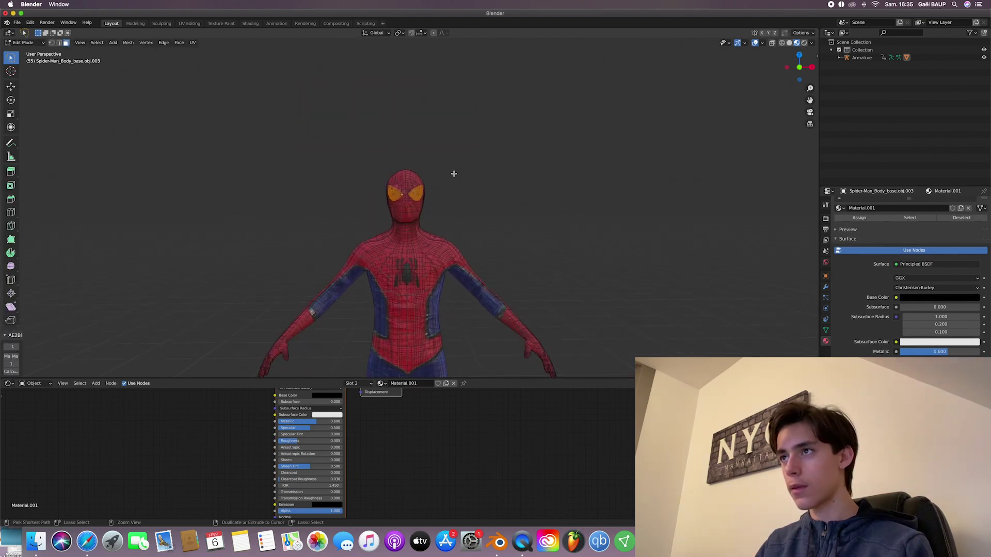
{"action": "scroll", "coordinate": [454, 174], "scroll_direction": "up", "scroll_amount": 15, "text": "ctrl"}
{"action": "scroll", "coordinate": [454, 174], "scroll_direction": "right", "scroll_amount": 4}
{"action": "scroll", "coordinate": [454, 174], "scroll_direction": "up", "scroll_amount": 4}
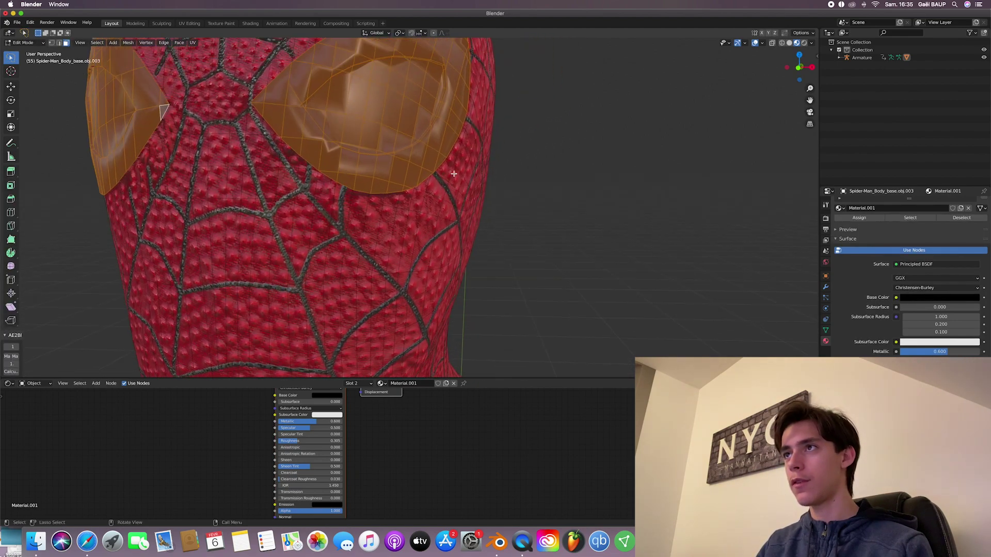
{"action": "scroll", "coordinate": [454, 174], "scroll_direction": "up", "scroll_amount": 4}
{"action": "left_click", "coordinate": [433, 91]}
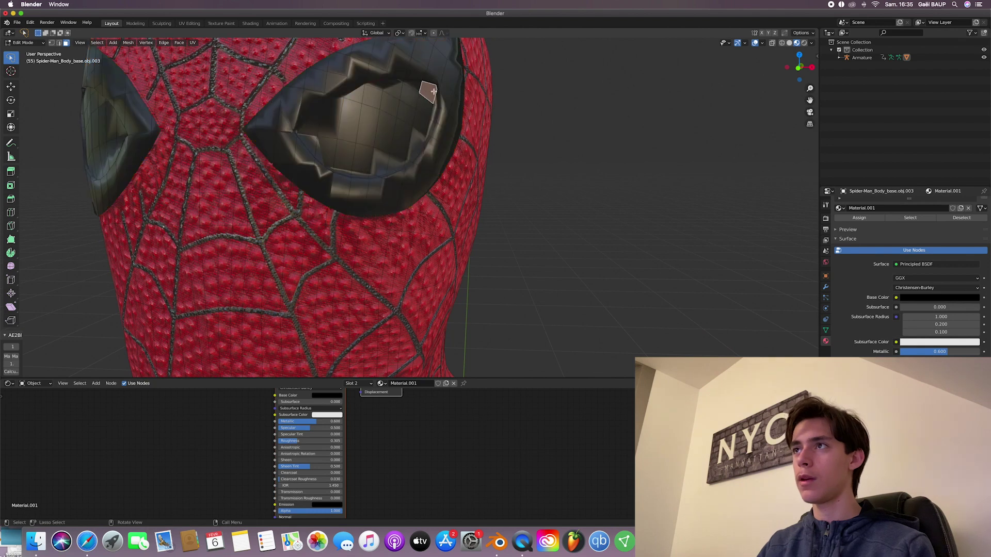
Extend the selection to all the inner lens faces of both eyes, leaving out the surrounding rims.
{"action": "mouse_move", "coordinate": [392, 86]}
{"action": "left_mouse_down", "text": "shift"}
{"action": "mouse_move", "coordinate": [319, 121]}
{"action": "mouse_move", "coordinate": [308, 150]}
{"action": "mouse_move", "coordinate": [369, 175]}
{"action": "mouse_move", "coordinate": [434, 114]}
{"action": "mouse_move", "coordinate": [436, 96]}
{"action": "mouse_move", "coordinate": [614, 147]}
{"action": "mouse_move", "coordinate": [461, 111]}
{"action": "left_mouse_up", "text": "shift"}
{"action": "scroll", "coordinate": [454, 107], "scroll_direction": "left", "scroll_amount": 10}
{"action": "left_click", "coordinate": [466, 106], "text": "shift"}
{"action": "left_click", "coordinate": [536, 98], "text": "shift"}
{"action": "left_click", "coordinate": [577, 112], "text": "shift"}
{"action": "scroll", "coordinate": [577, 134], "scroll_direction": "right", "scroll_amount": 10}
{"action": "scroll", "coordinate": [570, 167], "scroll_direction": "down", "scroll_amount": 8, "text": "ctrl"}
{"action": "middle_click_drag", "start_coordinate": [570, 167], "coordinate": [567, 171], "text": "ctrl"}
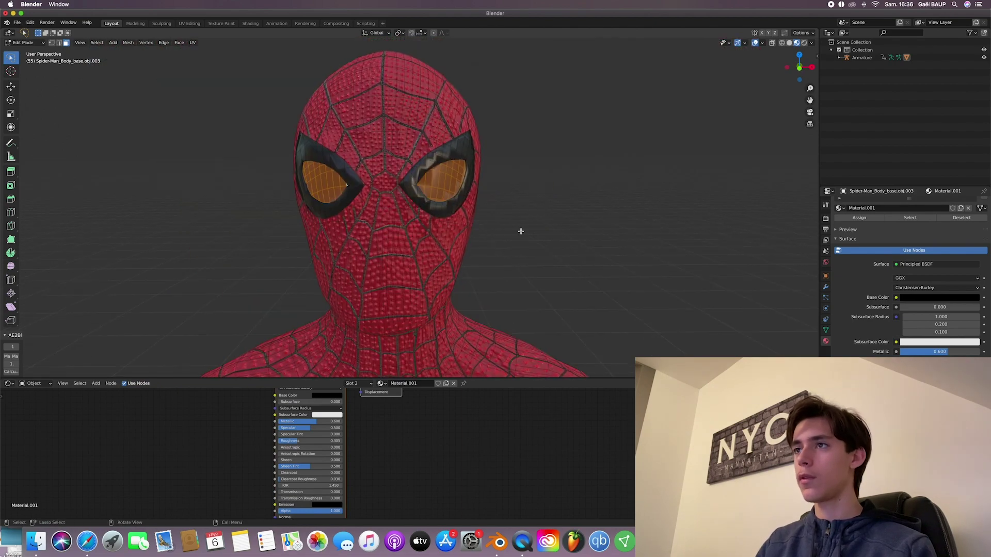
Add a third material slot with a new material and assign it to the selected inner lens faces.
{"action": "scroll", "coordinate": [856, 301], "scroll_direction": "up", "scroll_amount": 5}
{"action": "scroll", "coordinate": [774, 281], "scroll_direction": "down", "scroll_amount": 8, "text": "shift"}
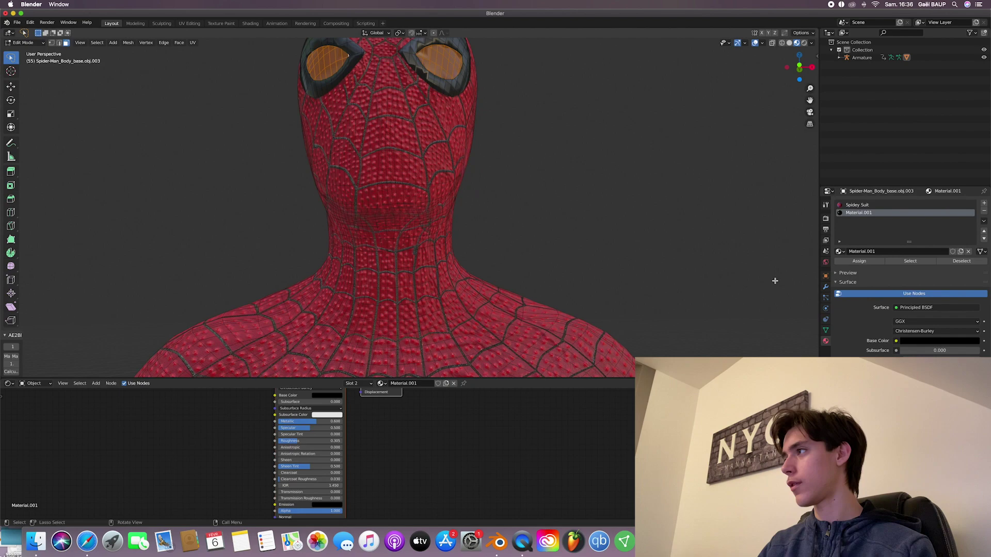
{"action": "scroll", "coordinate": [774, 281], "scroll_direction": "down", "scroll_amount": 8}
{"action": "scroll", "coordinate": [714, 203], "scroll_direction": "up", "scroll_amount": 10}
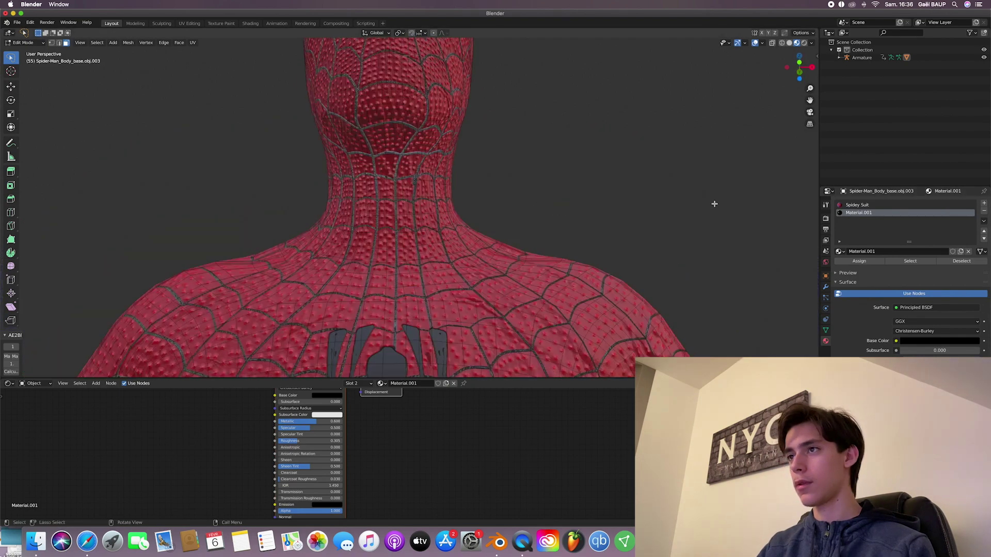
{"action": "left_click", "coordinate": [984, 205]}
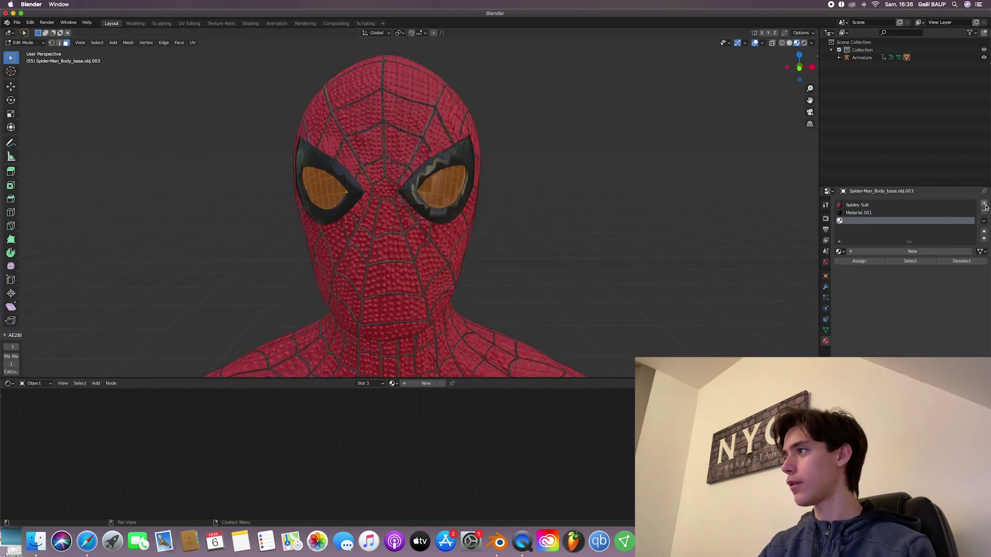
{"action": "left_click", "coordinate": [872, 251]}
{"action": "left_click", "coordinate": [875, 261]}
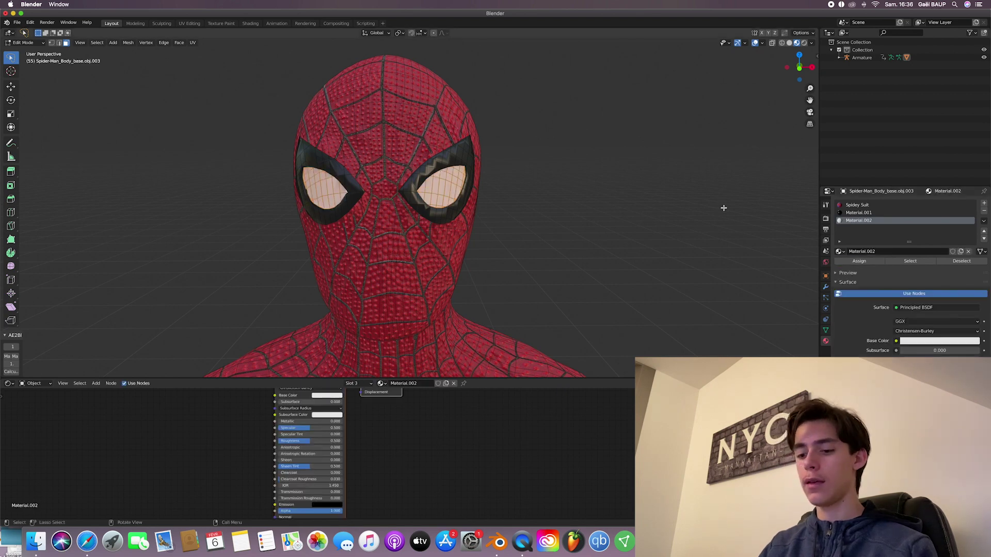
Return to Object Mode and inspect the white lenses, black rims and suit on the posed character.
{"action": "key", "text": "Tab"}
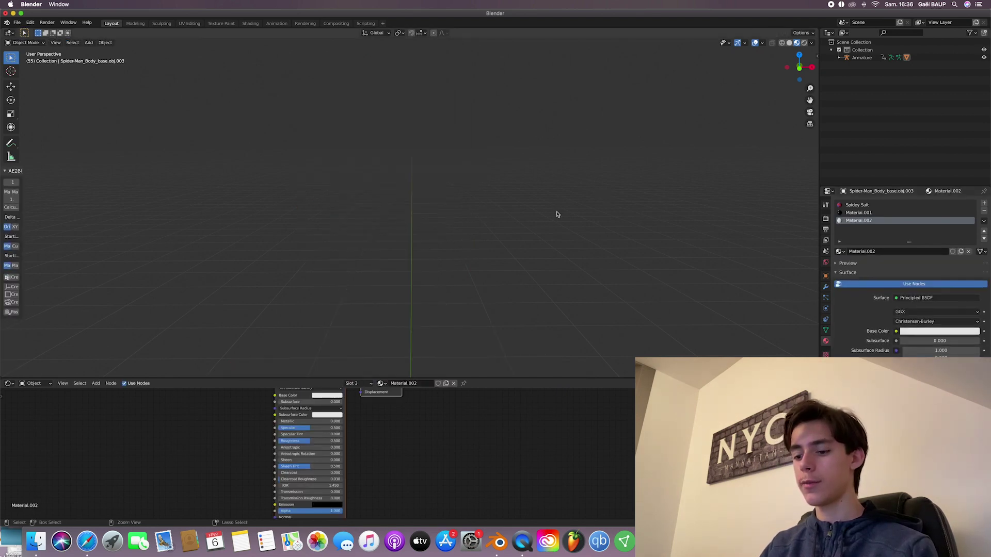
{"action": "scroll", "coordinate": [557, 215], "scroll_direction": "down", "scroll_amount": 10, "text": "ctrl"}
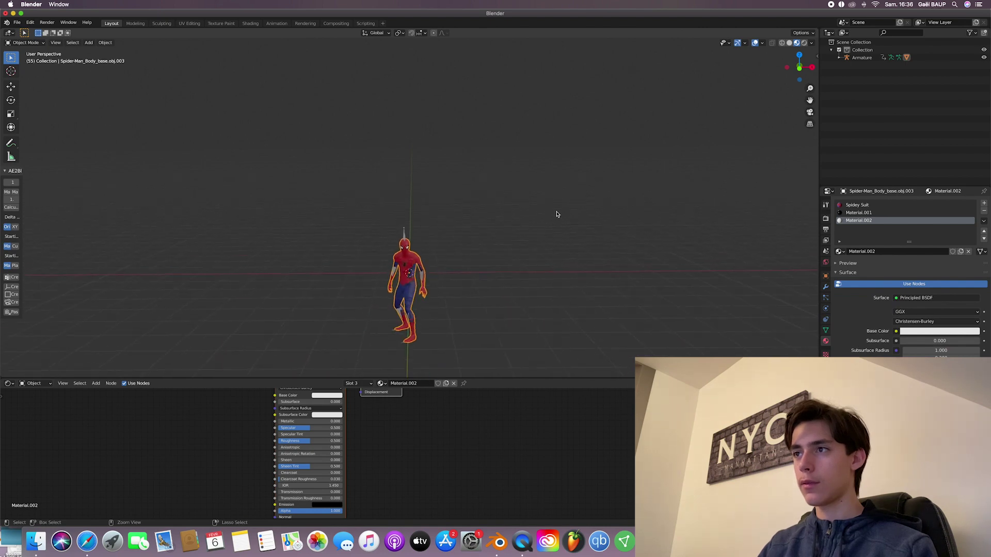
{"action": "scroll", "coordinate": [558, 214], "scroll_direction": "up", "scroll_amount": 5, "text": "ctrl"}
{"action": "scroll", "coordinate": [558, 214], "scroll_direction": "down", "scroll_amount": 5}
{"action": "scroll", "coordinate": [557, 214], "scroll_direction": "up", "scroll_amount": 6}
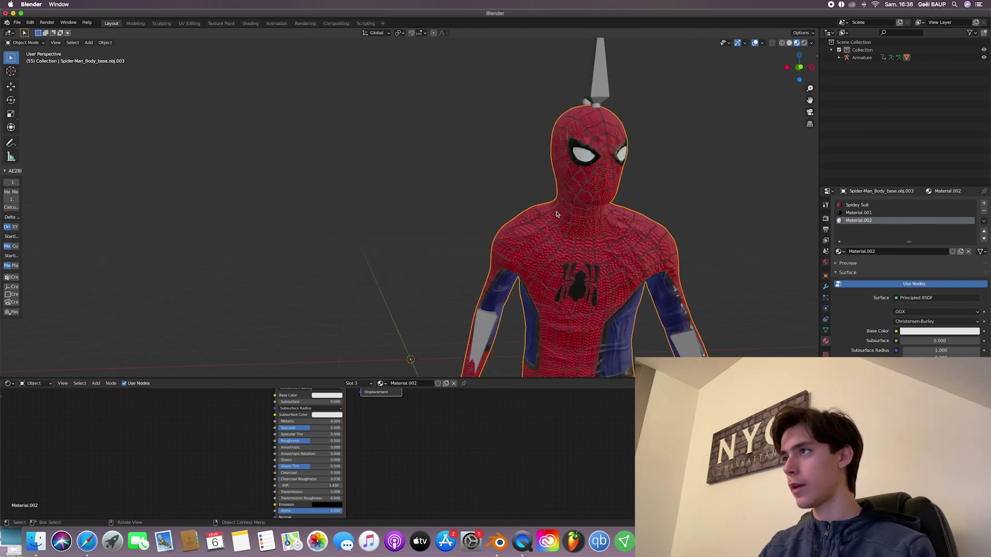
{"action": "scroll", "coordinate": [636, 203], "scroll_direction": "right", "scroll_amount": 5}
{"action": "scroll", "coordinate": [636, 203], "scroll_direction": "left", "scroll_amount": 5}
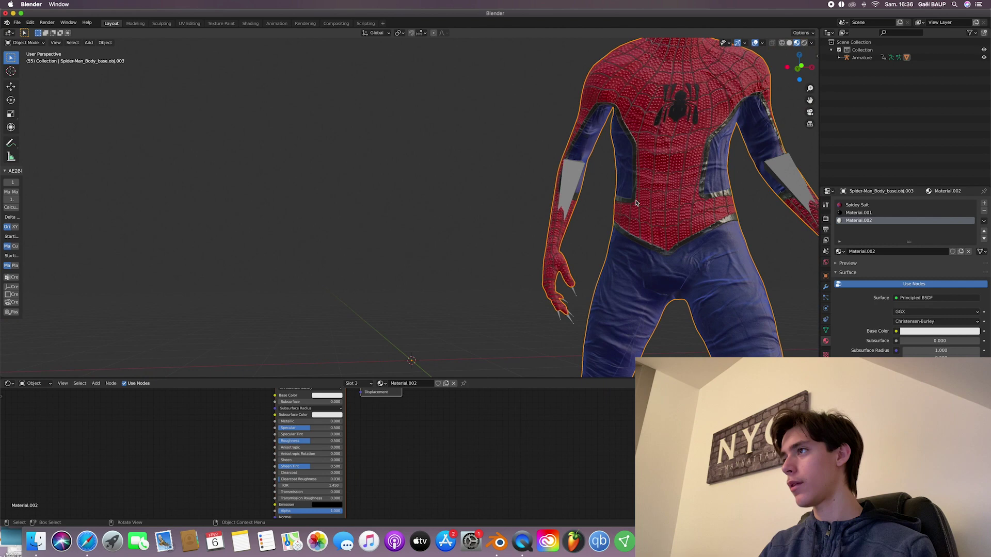
Change the shader editor area to the Timeline and move the playhead to frame 0.
{"action": "left_click", "coordinate": [9, 383]}
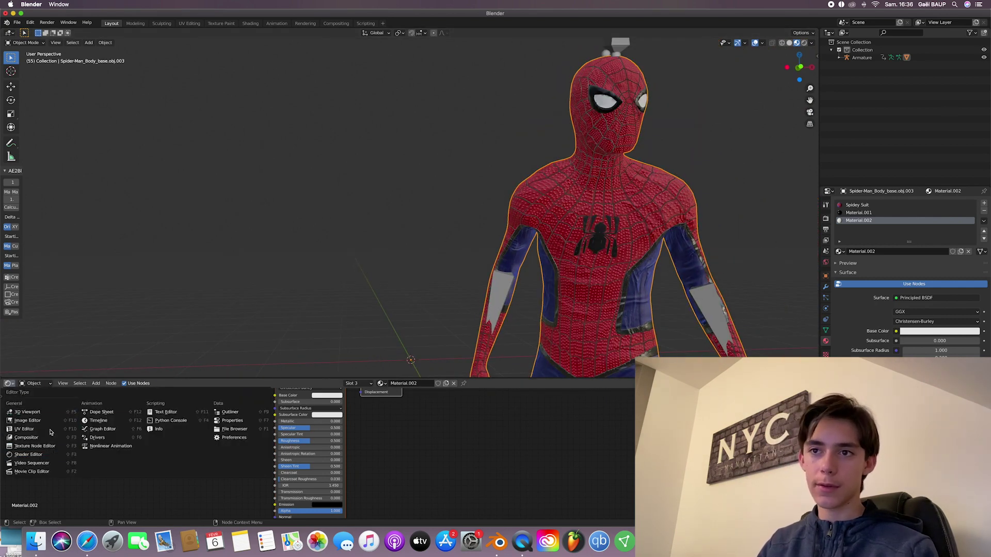
{"action": "left_click", "coordinate": [9, 384]}
{"action": "left_click", "coordinate": [10, 384]}
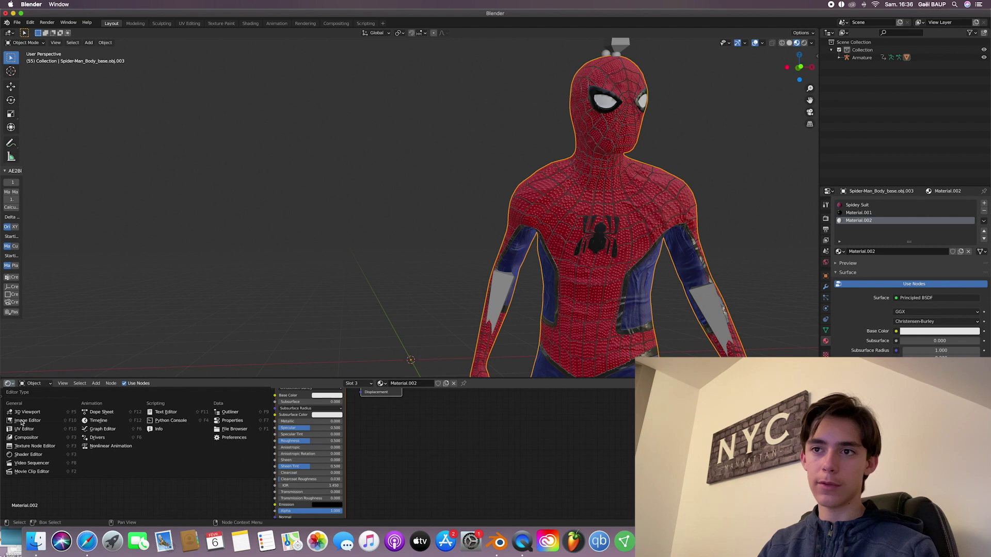
{"action": "left_click", "coordinate": [103, 421]}
{"action": "left_click_drag", "start_coordinate": [186, 391], "coordinate": [27, 392]}
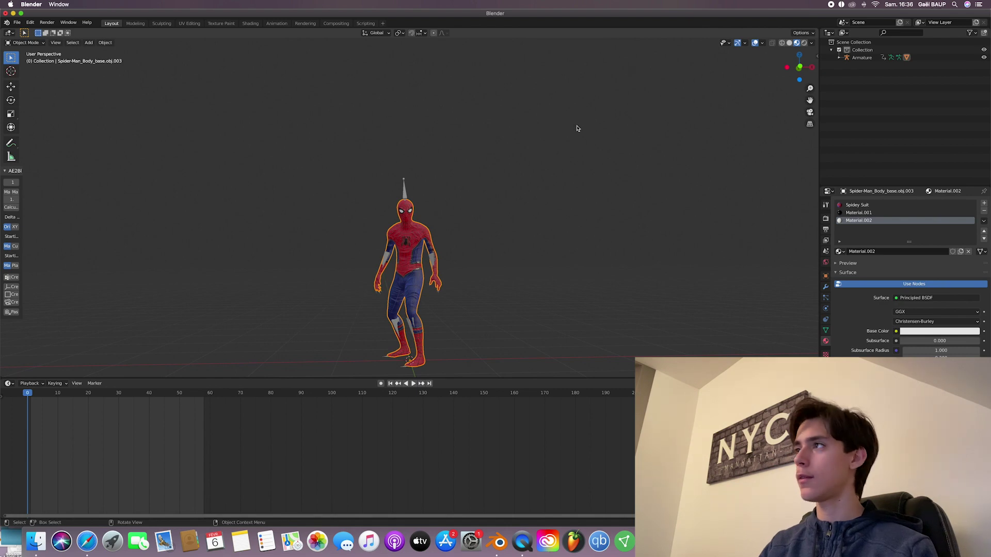
Hide the viewport overlays and play the character's animation, stopping it at frame 51 to look over the suit.
{"action": "left_click", "coordinate": [755, 43]}
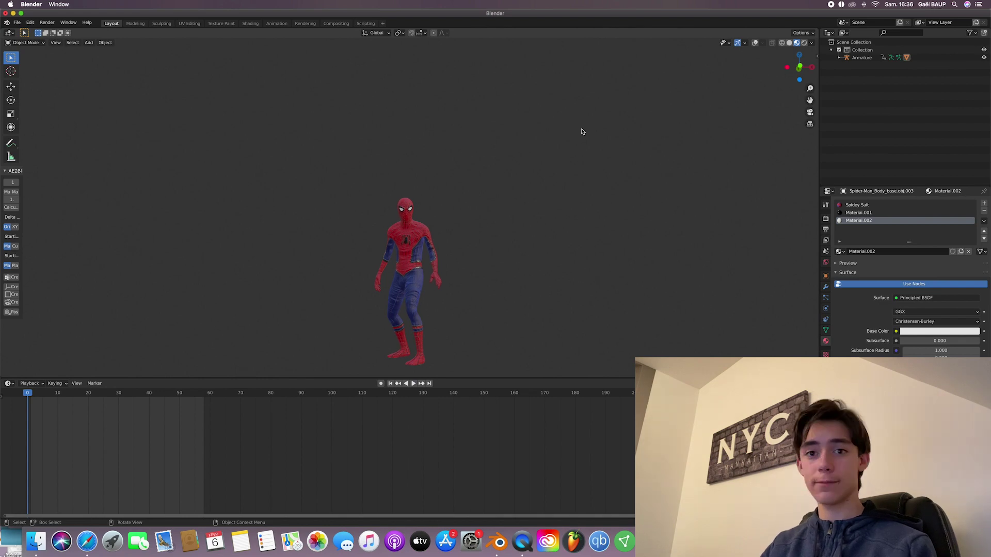
{"action": "key", "text": "space"}
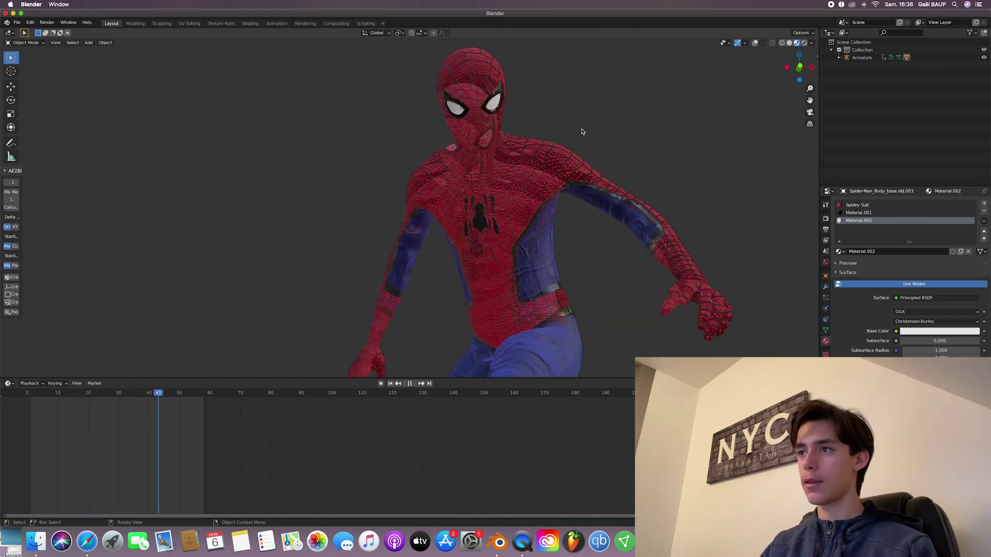
{"action": "key", "text": "space"}
{"action": "scroll", "coordinate": [581, 131], "scroll_direction": "down", "scroll_amount": 5}
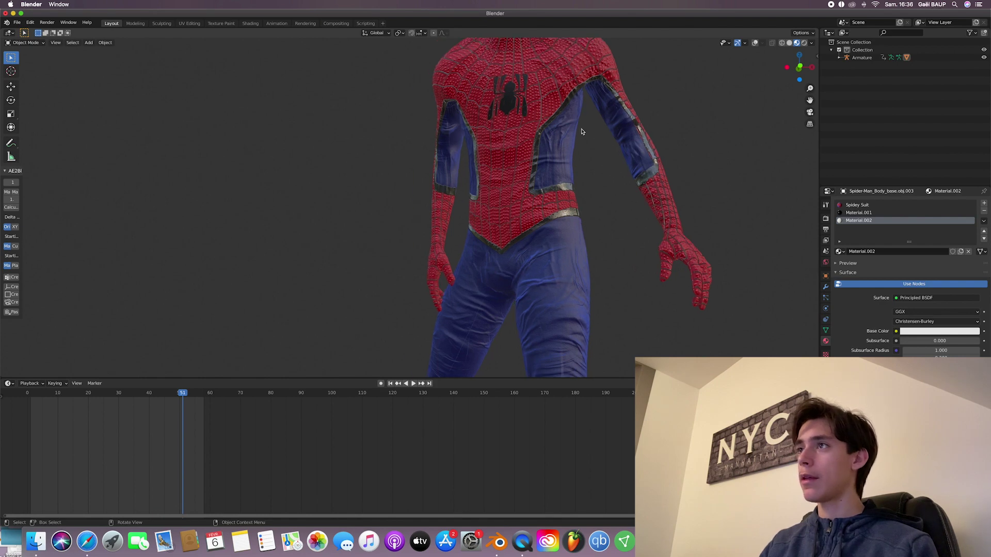